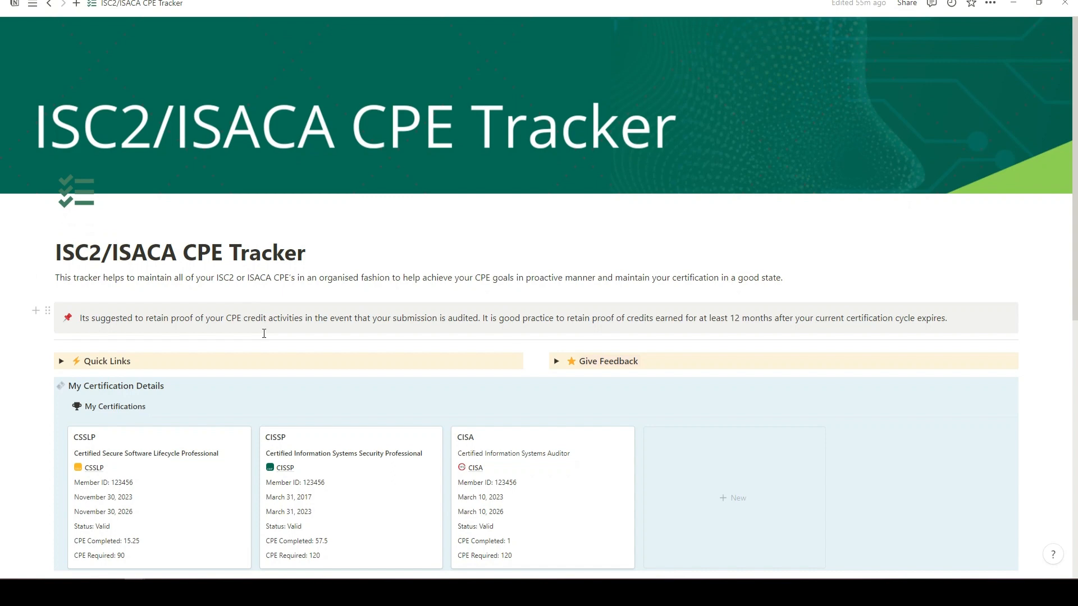
Step: Review the ISC2/ISACA CPE Tracker page, including its certification cards and the columns of the CPE Tracking table
{"action": "scroll", "coordinate": [264, 333], "scroll_direction": "down", "scroll_amount": 7}
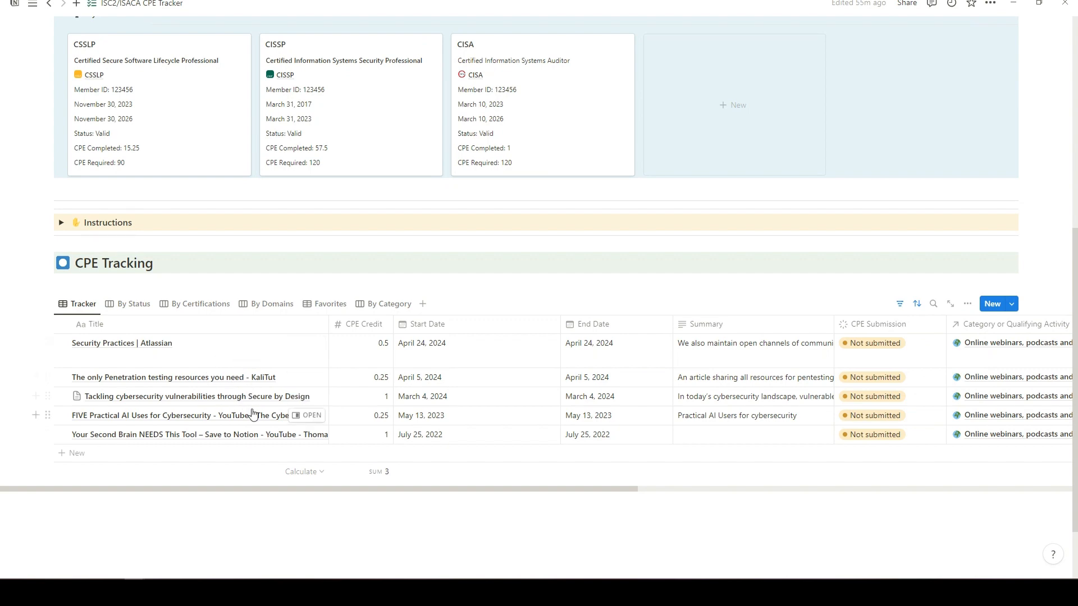
{"action": "scroll", "coordinate": [251, 405], "scroll_direction": "up", "scroll_amount": 7}
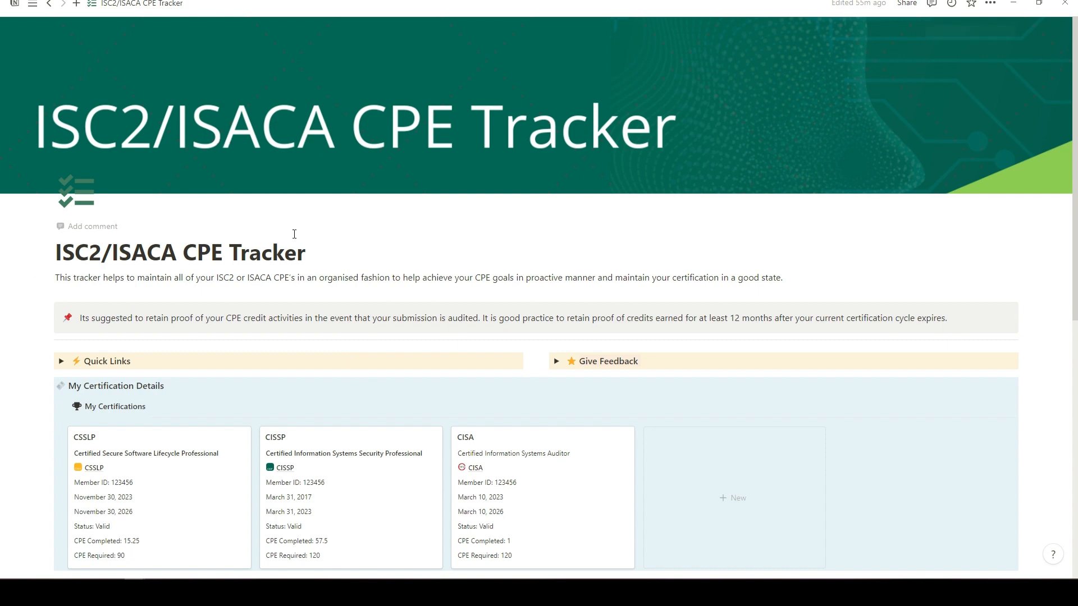
{"action": "scroll", "coordinate": [314, 370], "scroll_direction": "down", "scroll_amount": 3}
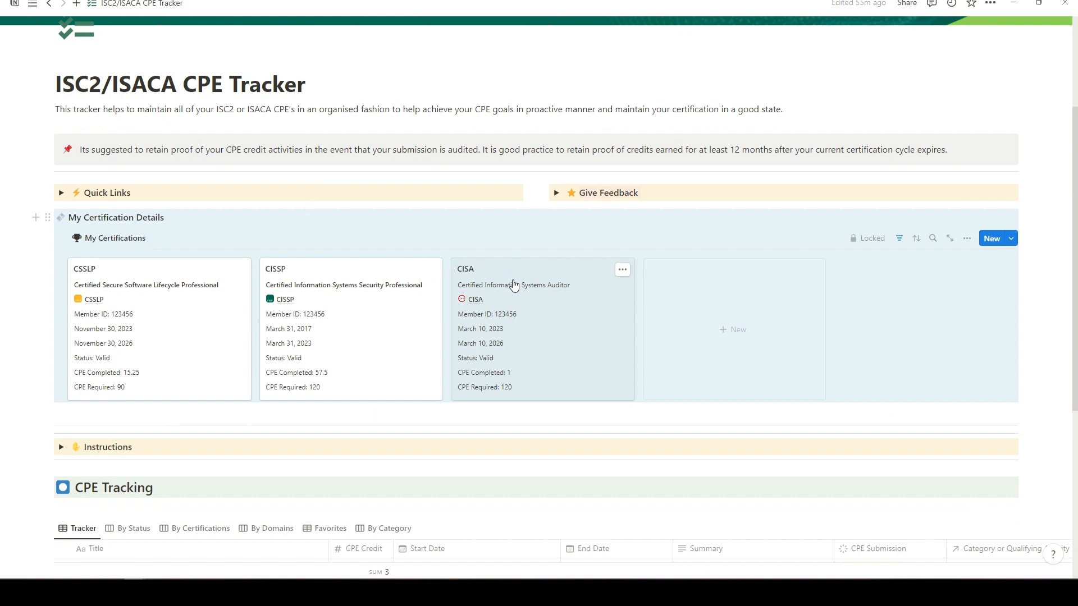
{"action": "scroll", "coordinate": [441, 431], "scroll_direction": "down", "scroll_amount": 3}
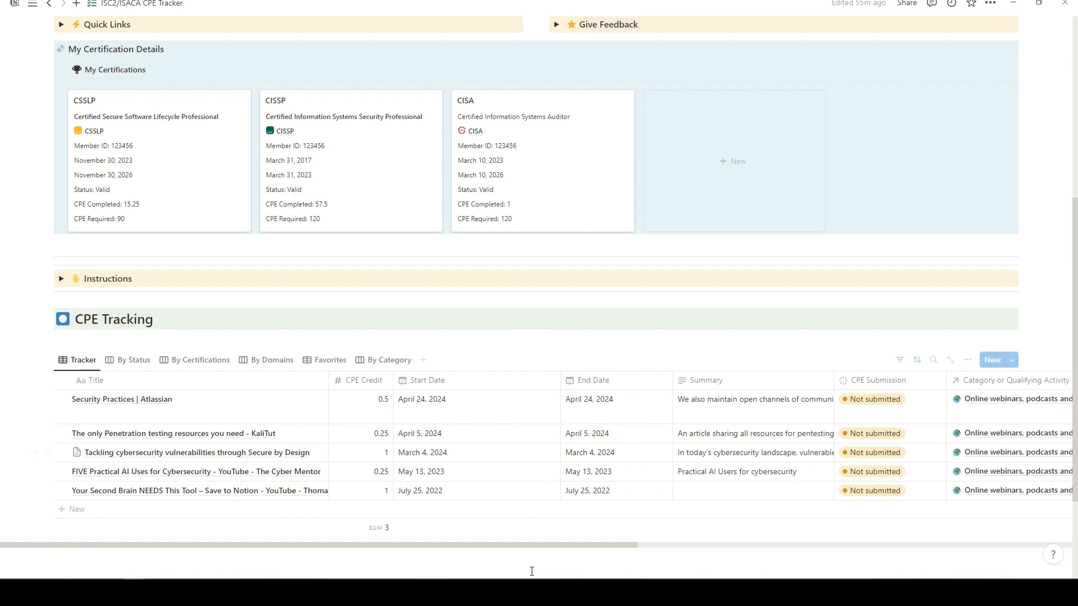
{"action": "left_click_drag", "start_coordinate": [565, 545], "coordinate": [704, 545]}
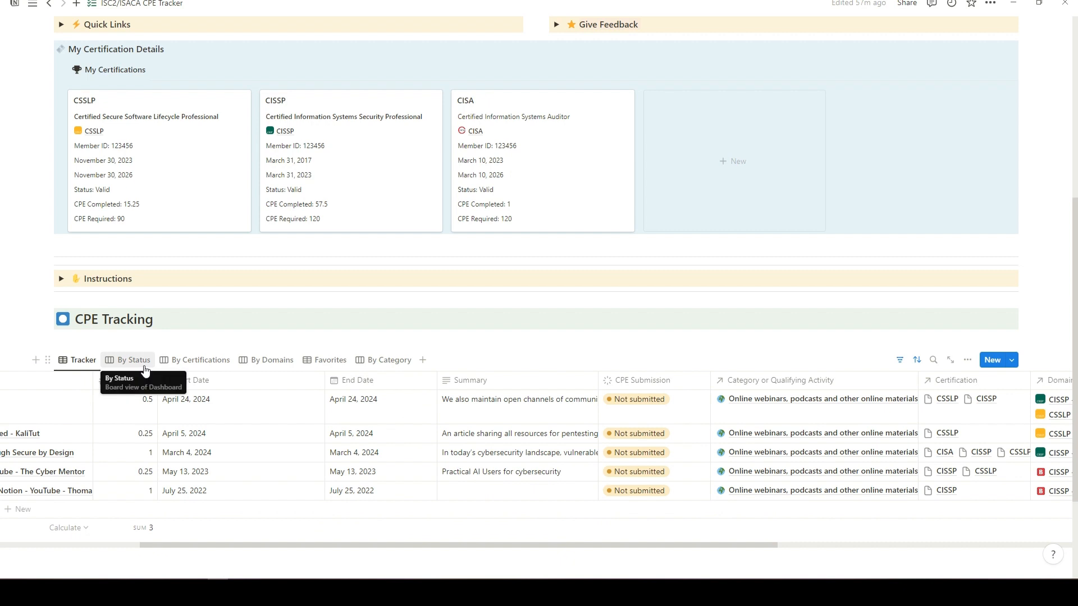
Step: View the CPE Tracking entries grouped by status, and return to the Tracker table
{"action": "left_click", "coordinate": [145, 366]}
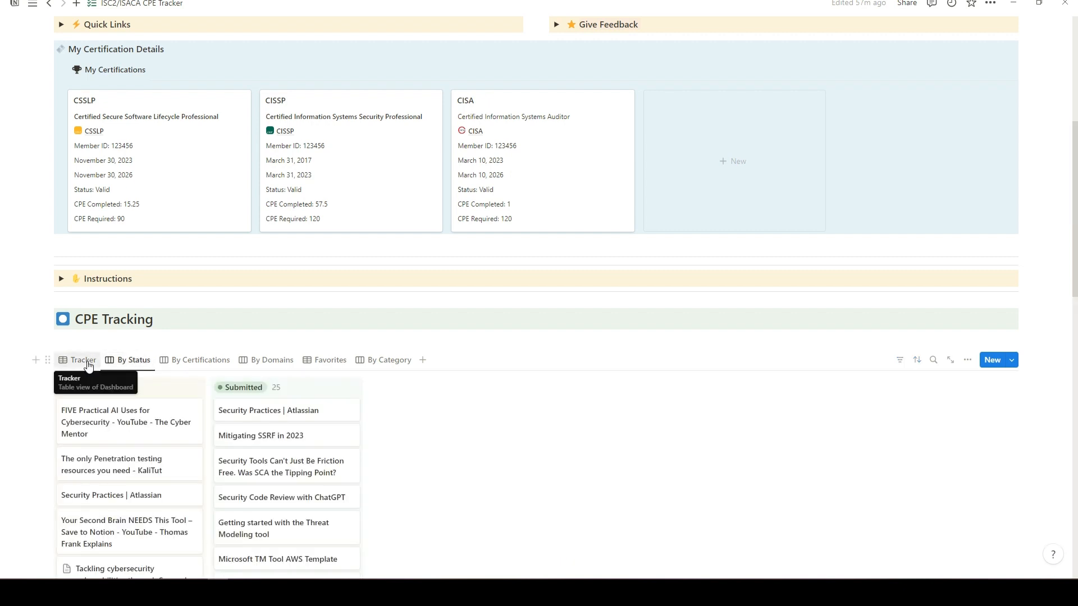
{"action": "left_click", "coordinate": [89, 366]}
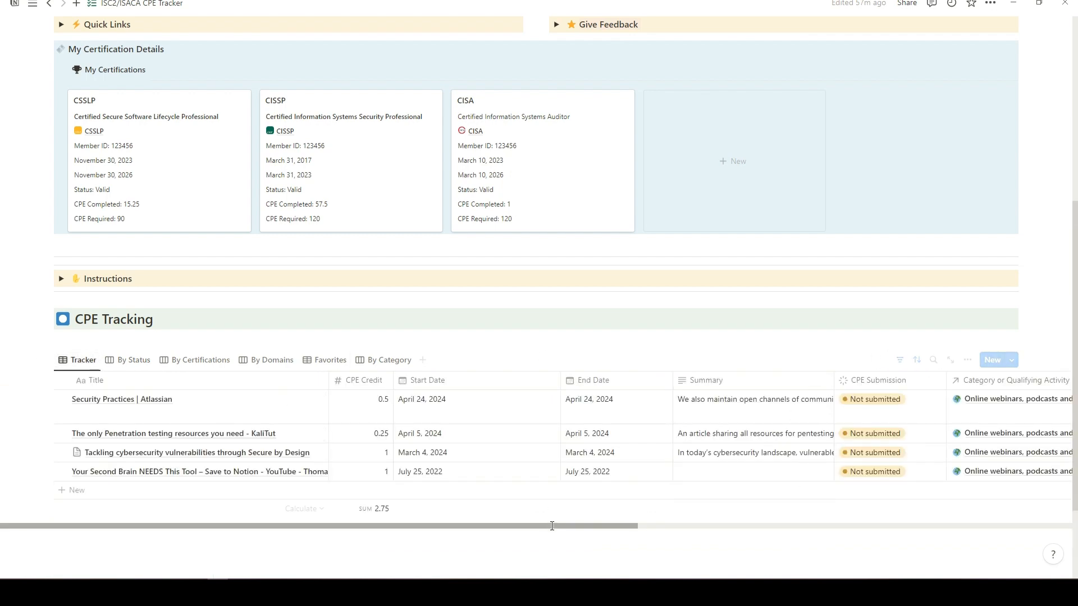
{"action": "left_click_drag", "start_coordinate": [550, 526], "coordinate": [414, 515]}
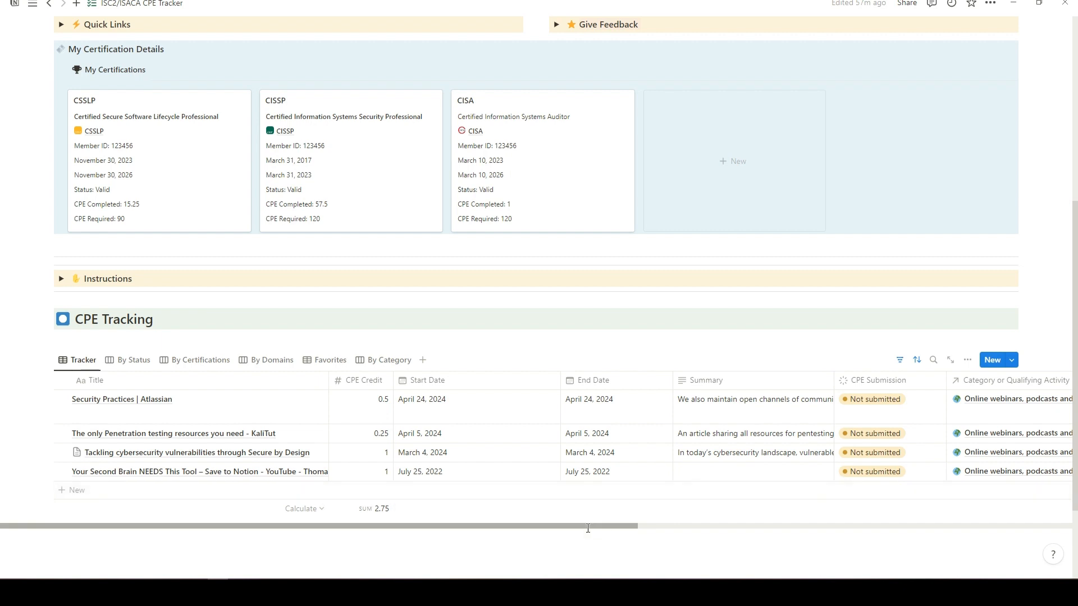
{"action": "left_click_drag", "start_coordinate": [597, 525], "coordinate": [517, 526]}
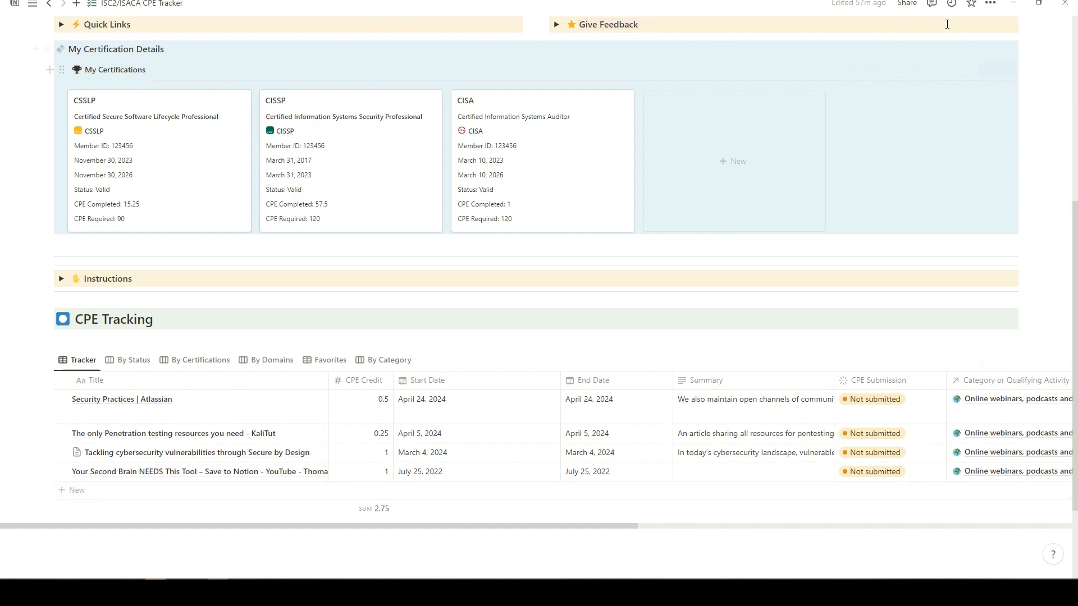
Step: Switch to Chrome and bring up the "CISO's Guide to a Modern AppSec Program" article
{"action": "left_click", "coordinate": [1013, 7]}
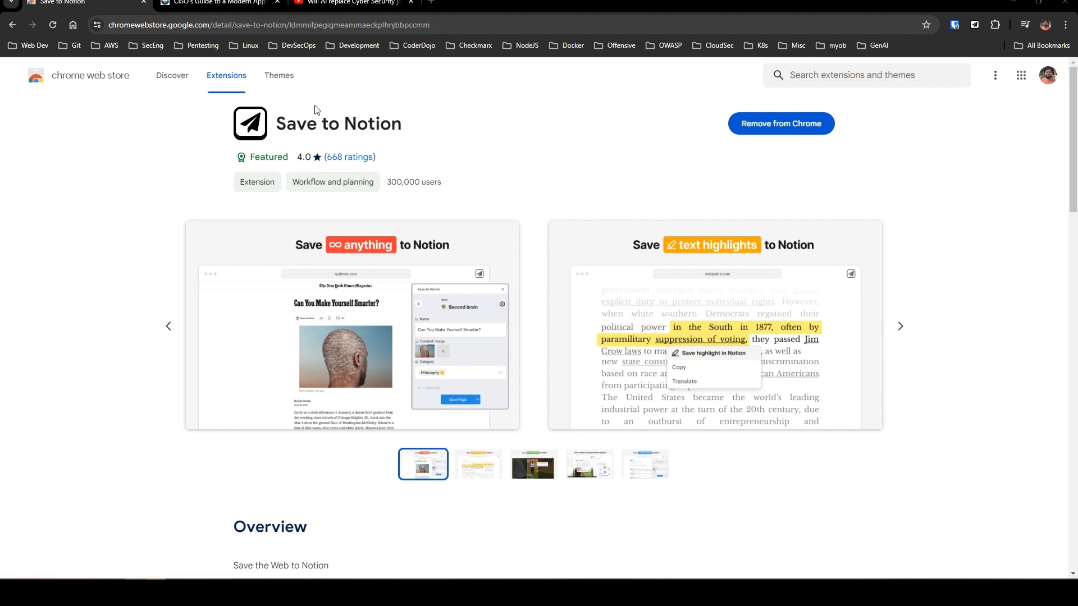
{"action": "left_click", "coordinate": [975, 26]}
{"action": "left_click", "coordinate": [232, 4]}
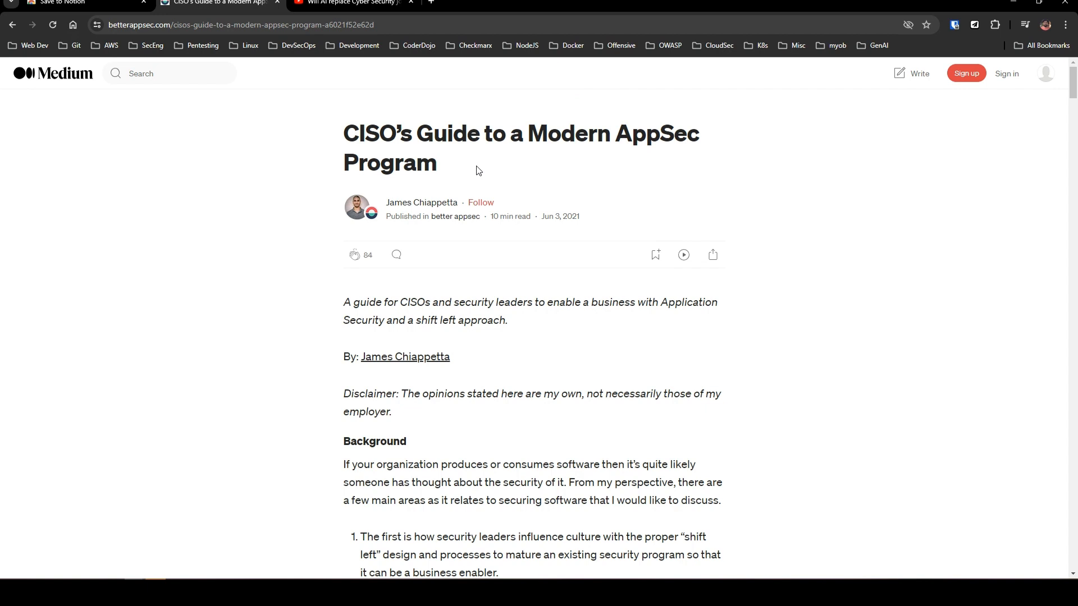
Step: Add a new Save to Notion form that saves to the Dashboard database of the ISC2/ISACA CPE Tracker
{"action": "left_click", "coordinate": [974, 26]}
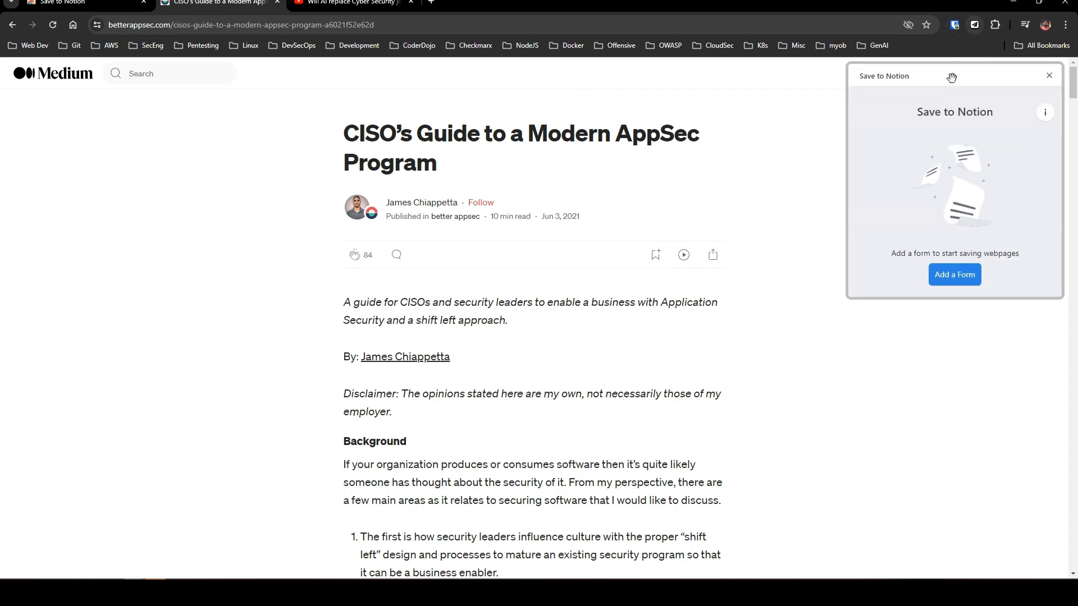
{"action": "left_click", "coordinate": [952, 278]}
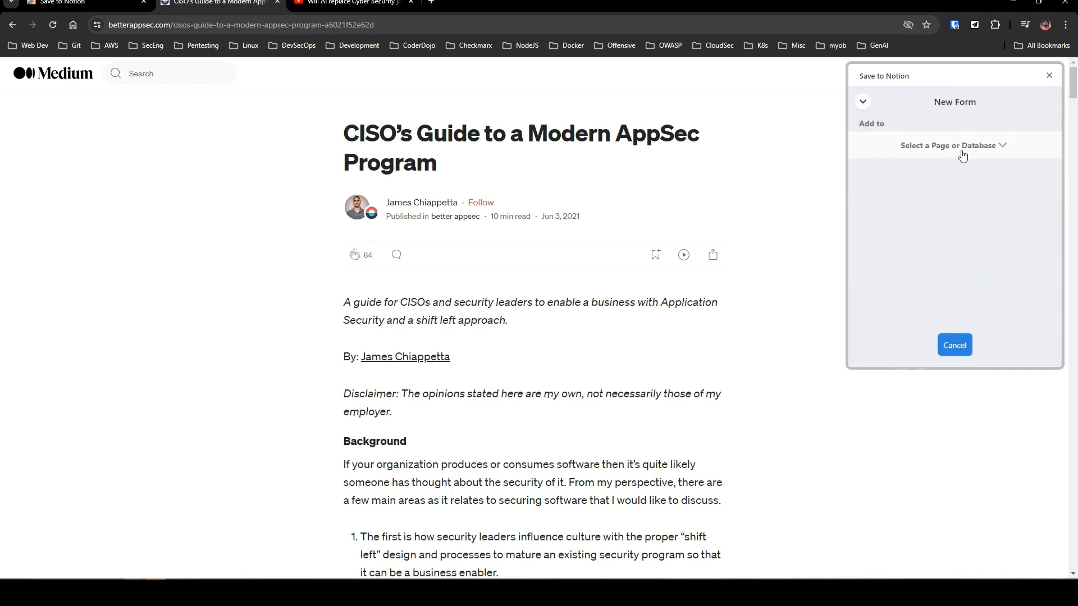
{"action": "left_click", "coordinate": [963, 154]}
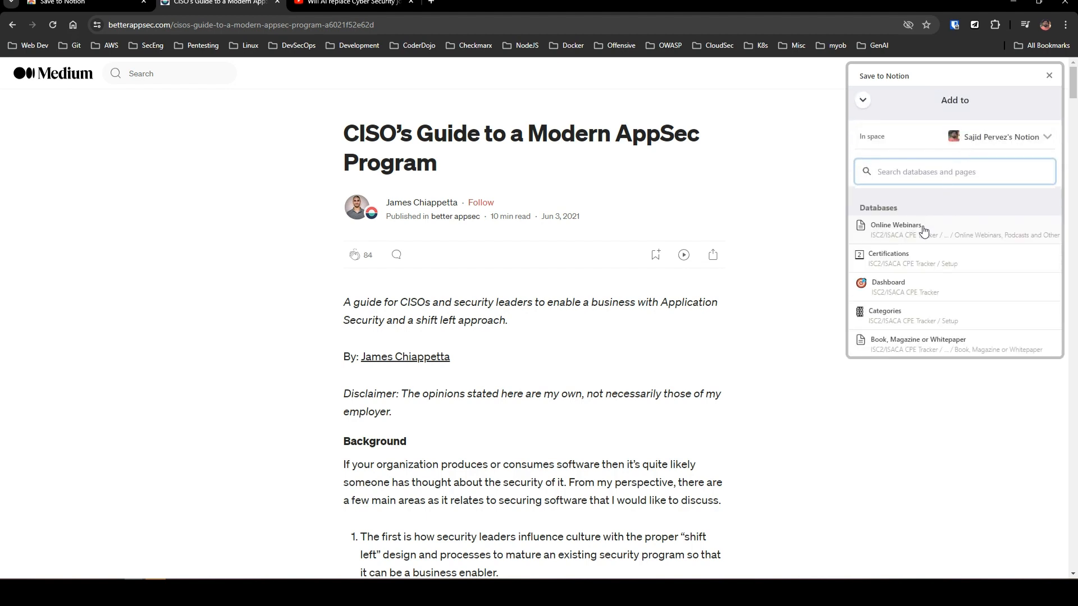
{"action": "left_click", "coordinate": [891, 286]}
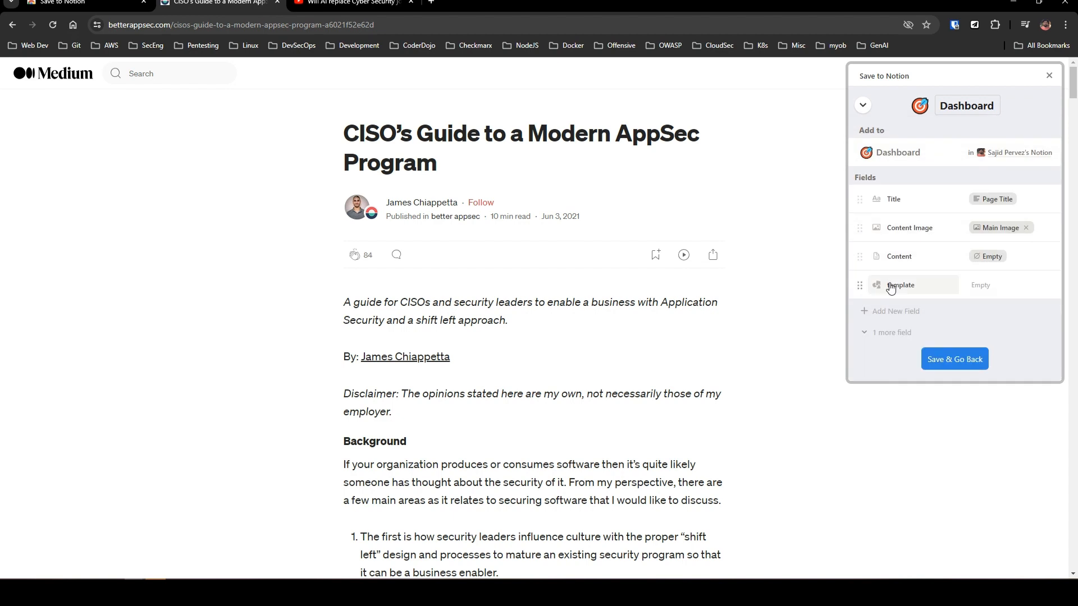
Step: Remove the Content Image, Content and template fields from the Dashboard form
{"action": "left_click", "coordinate": [861, 231]}
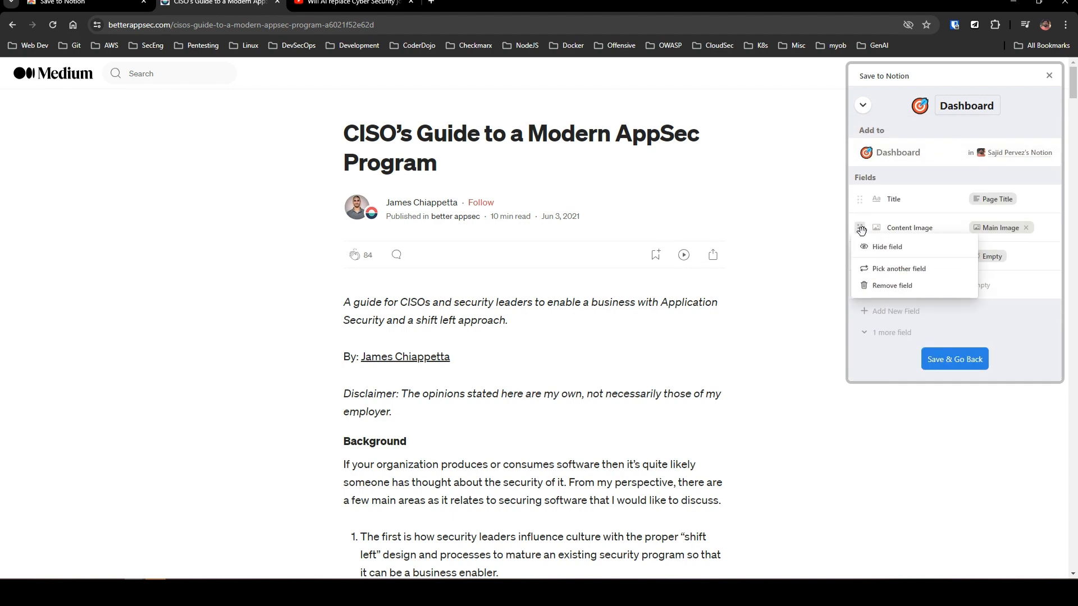
{"action": "left_click", "coordinate": [870, 285]}
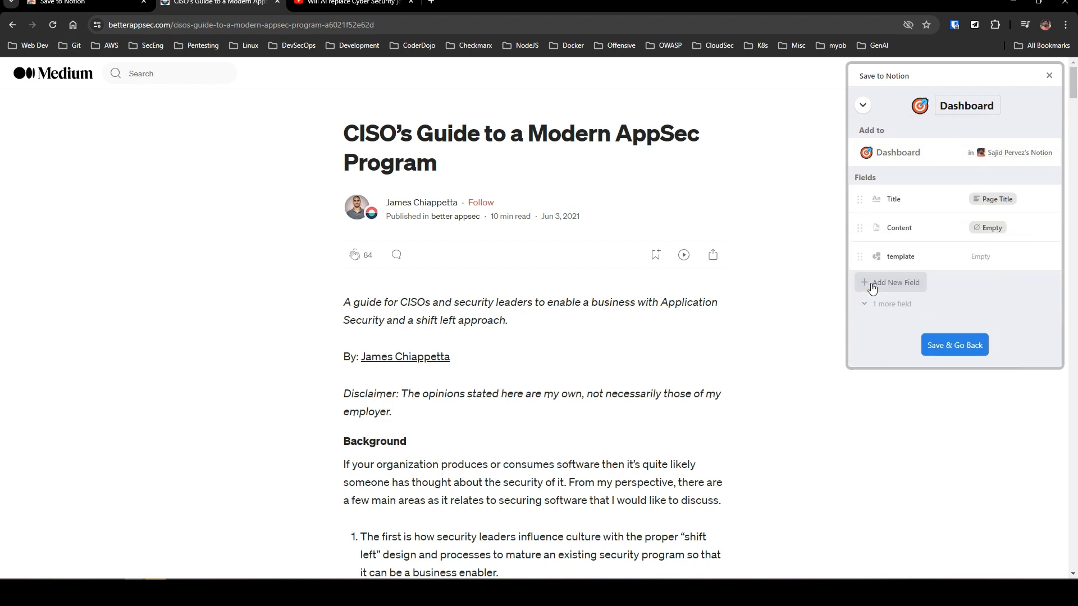
{"action": "left_click", "coordinate": [860, 228]}
{"action": "left_click", "coordinate": [872, 285]}
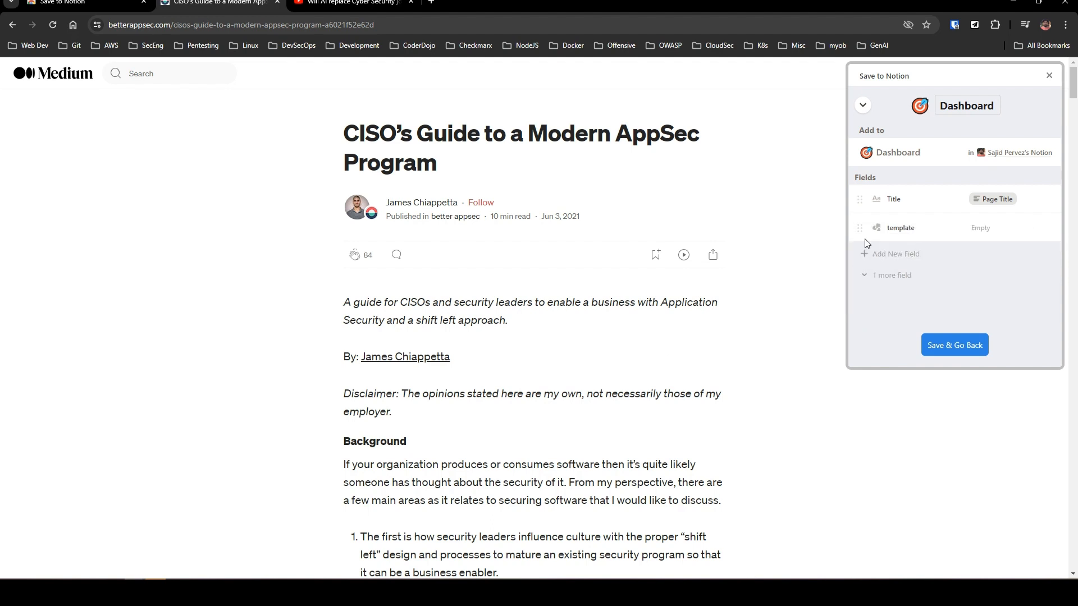
{"action": "left_click", "coordinate": [859, 228]}
{"action": "left_click", "coordinate": [873, 286]}
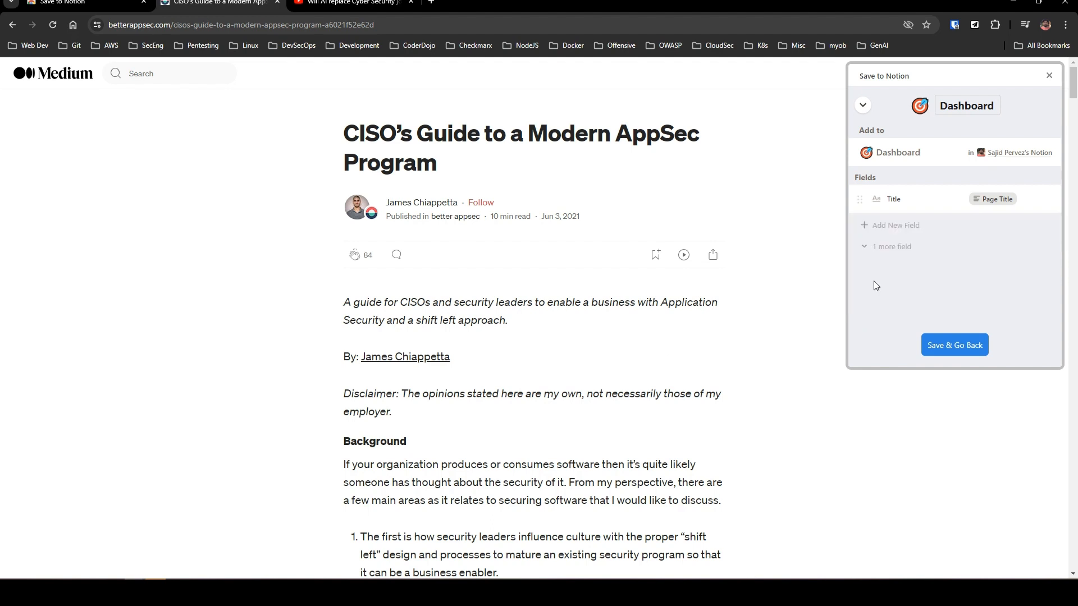
Step: Add the Summary and Start Date database properties as fields in the Dashboard form
{"action": "left_click", "coordinate": [896, 225]}
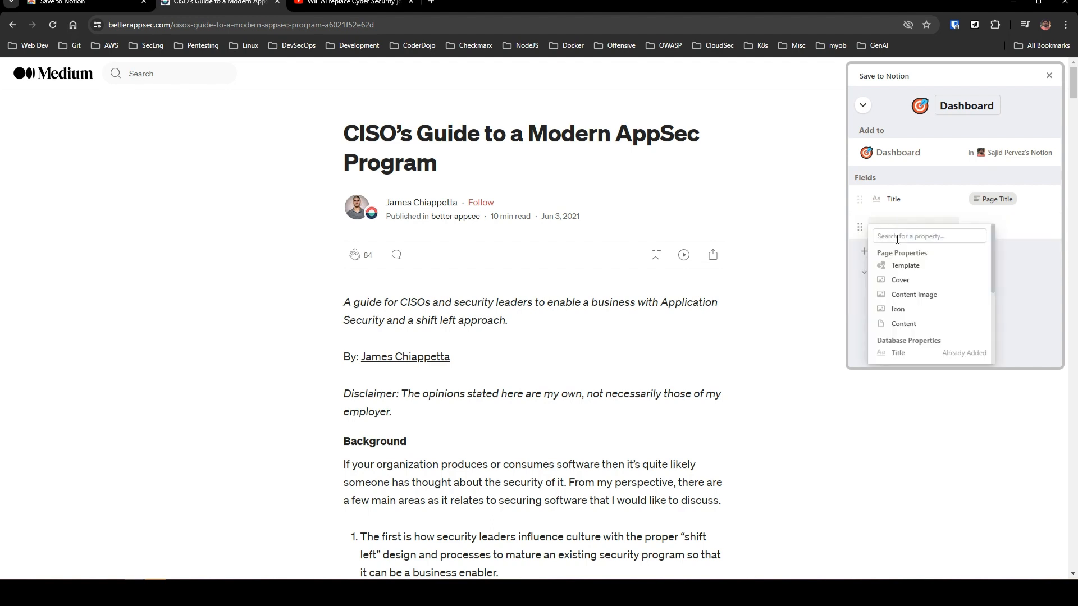
{"action": "scroll", "coordinate": [914, 308], "scroll_direction": "down", "scroll_amount": 3}
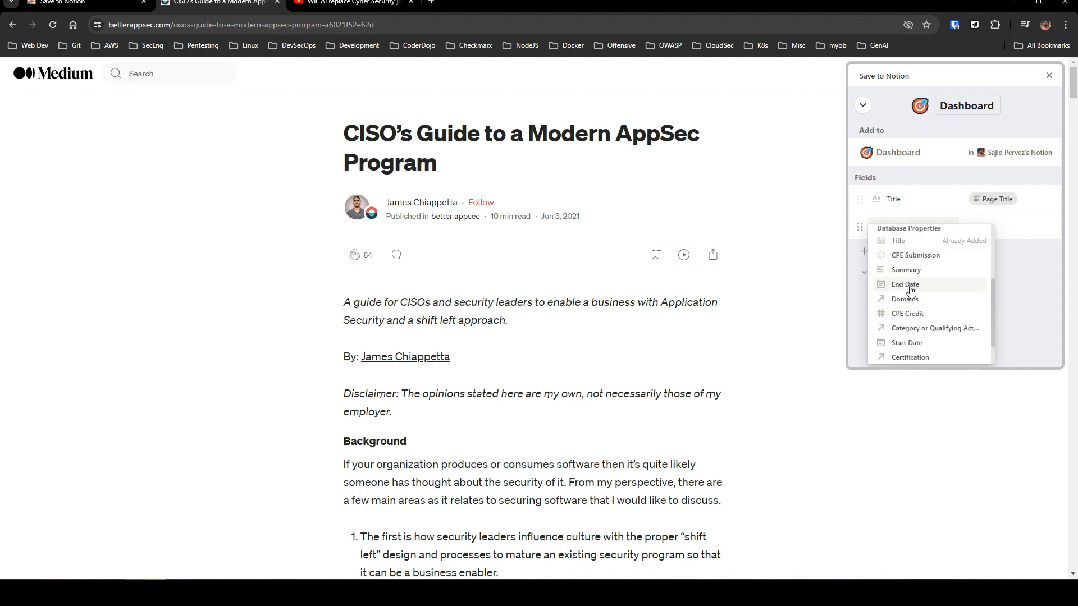
{"action": "left_click", "coordinate": [909, 271]}
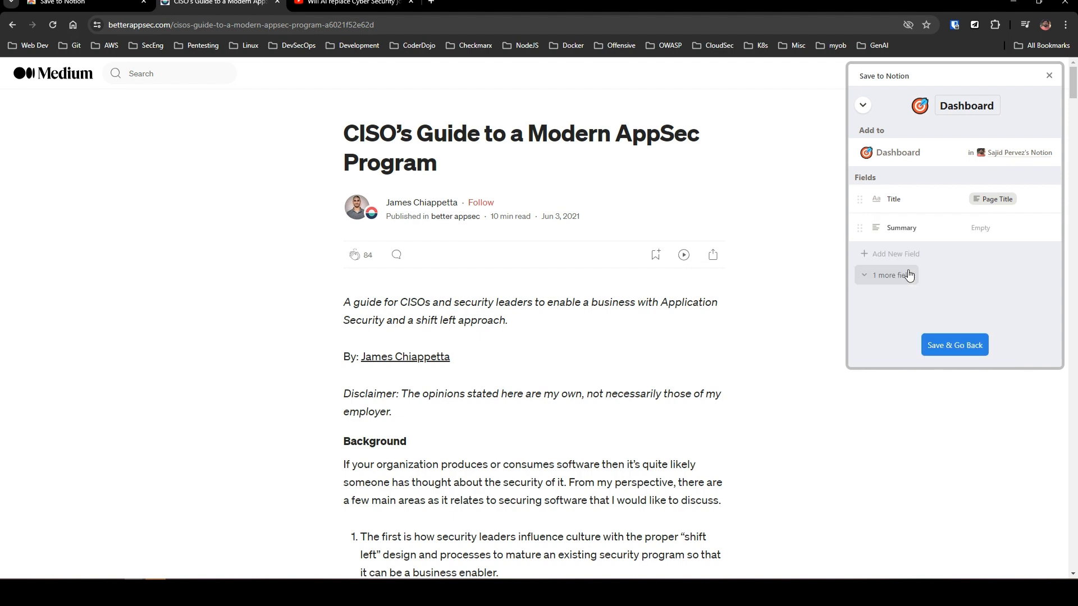
{"action": "left_click", "coordinate": [890, 250]}
{"action": "scroll", "coordinate": [908, 241], "scroll_direction": "down", "scroll_amount": 4}
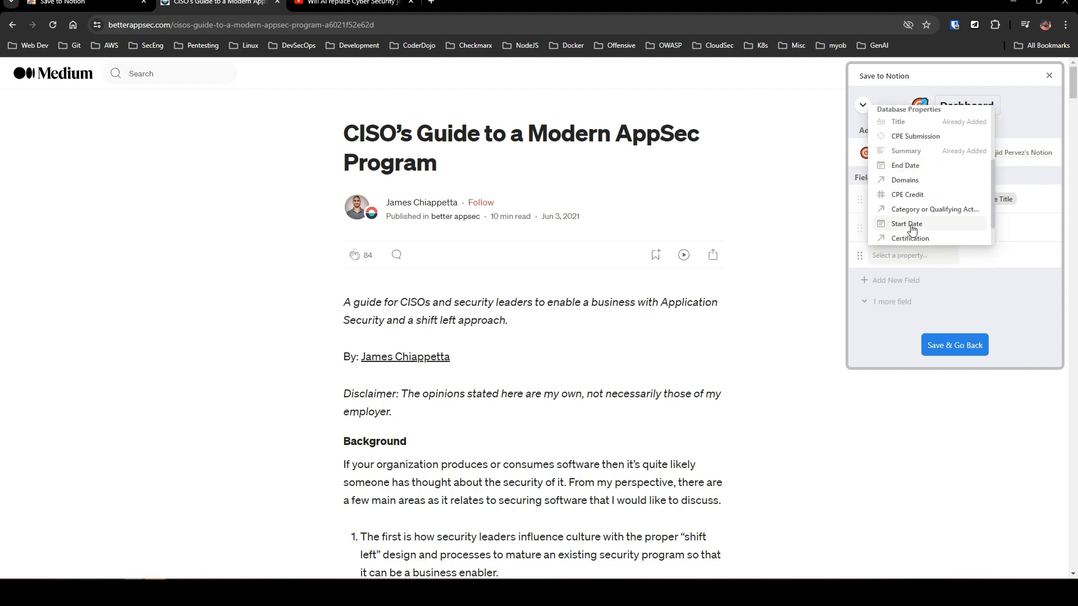
{"action": "left_click", "coordinate": [909, 224]}
Step: Add the End Date and CPE Credit database properties as fields in the Dashboard form
{"action": "left_click", "coordinate": [898, 280]}
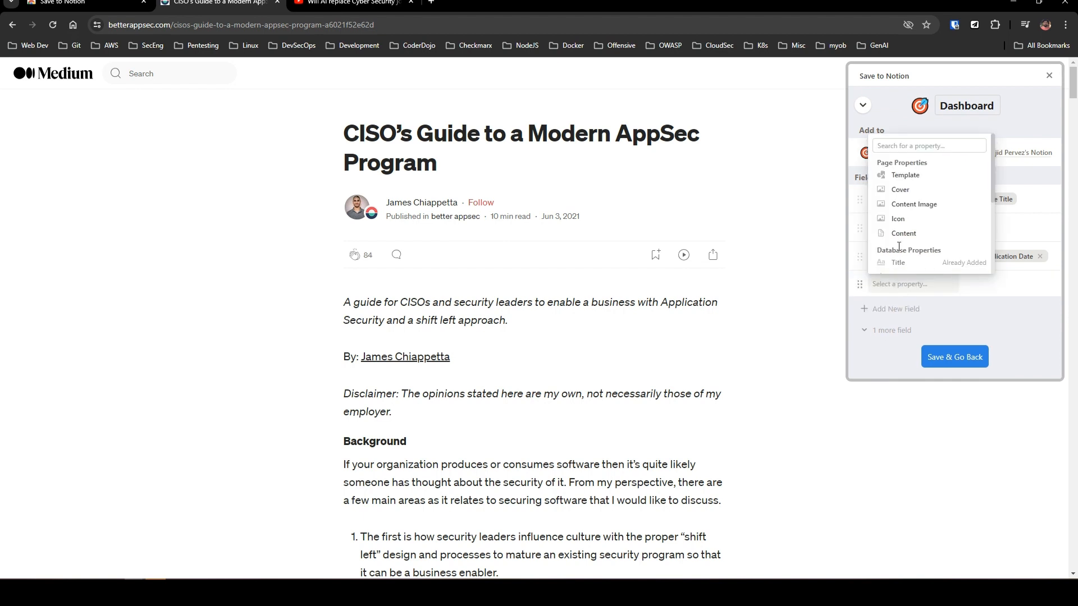
{"action": "scroll", "coordinate": [902, 253], "scroll_direction": "down", "scroll_amount": 4}
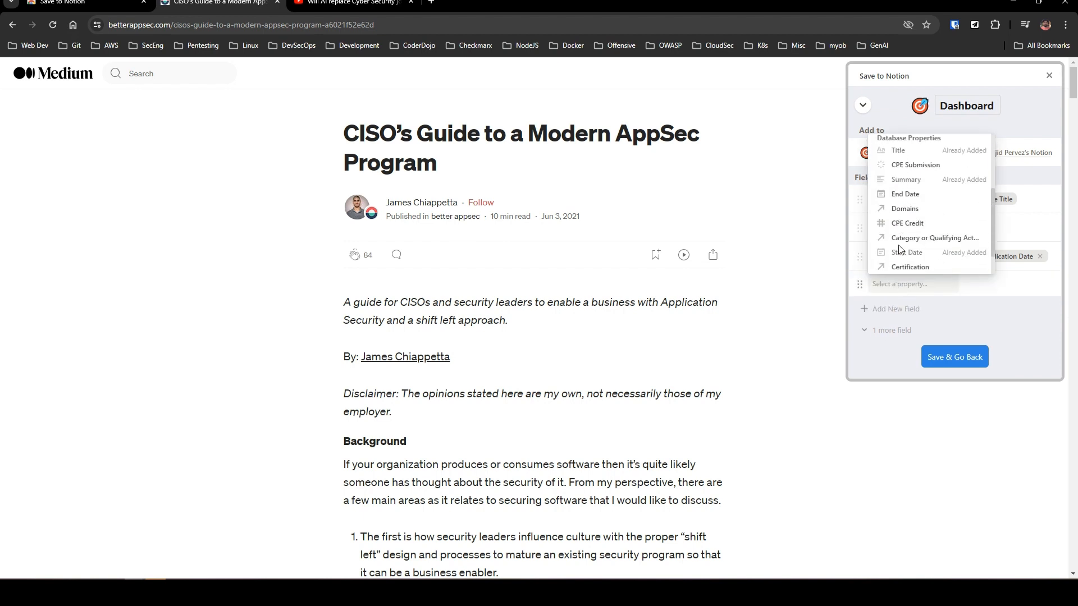
{"action": "left_click", "coordinate": [904, 194]}
{"action": "left_click", "coordinate": [896, 312]}
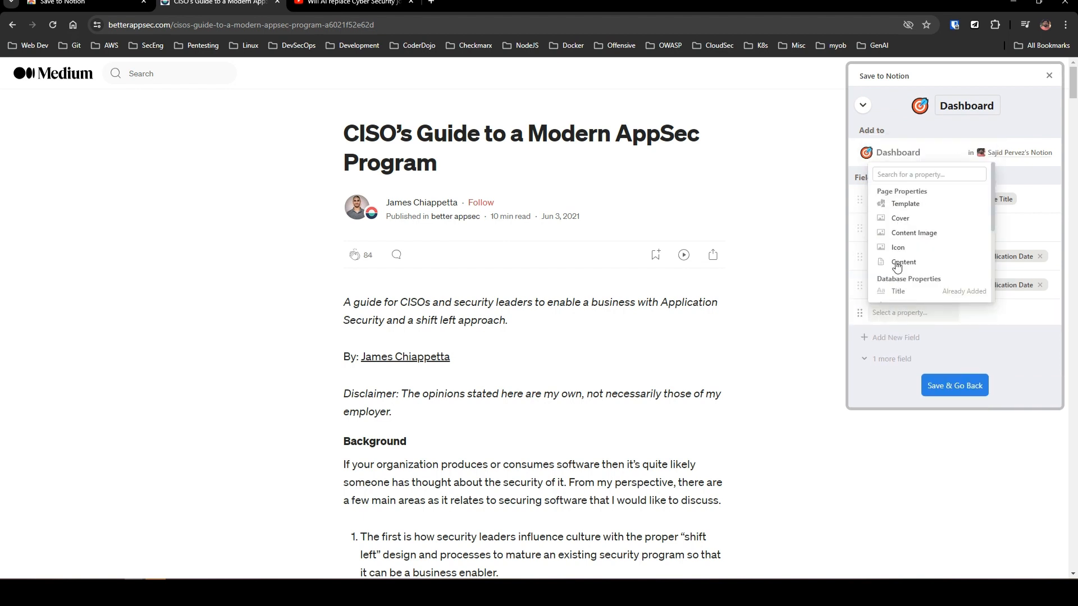
{"action": "scroll", "coordinate": [907, 247], "scroll_direction": "down", "scroll_amount": 5}
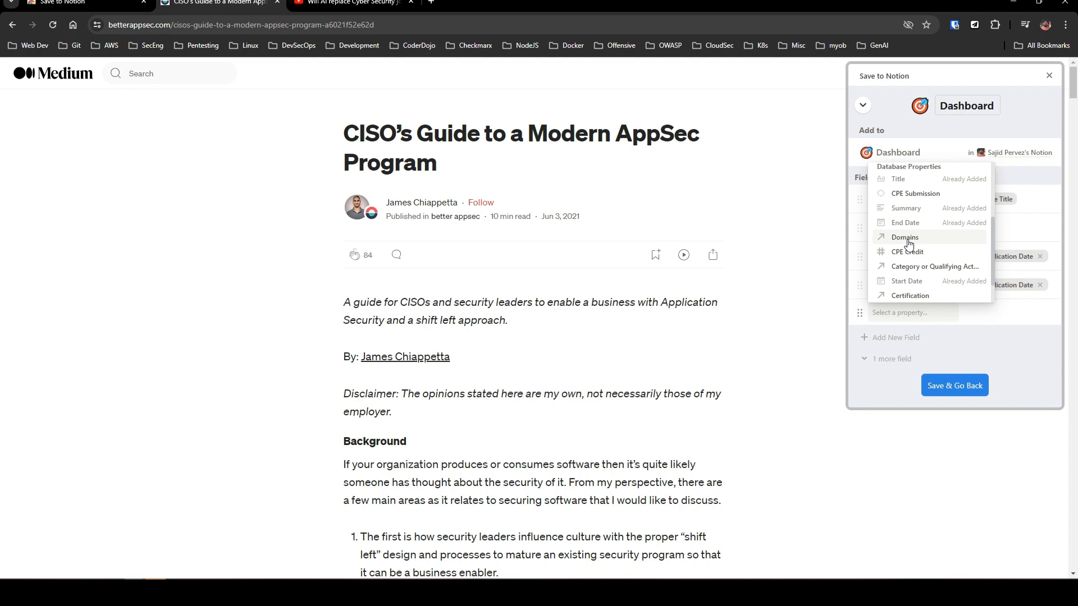
{"action": "left_click", "coordinate": [907, 252]}
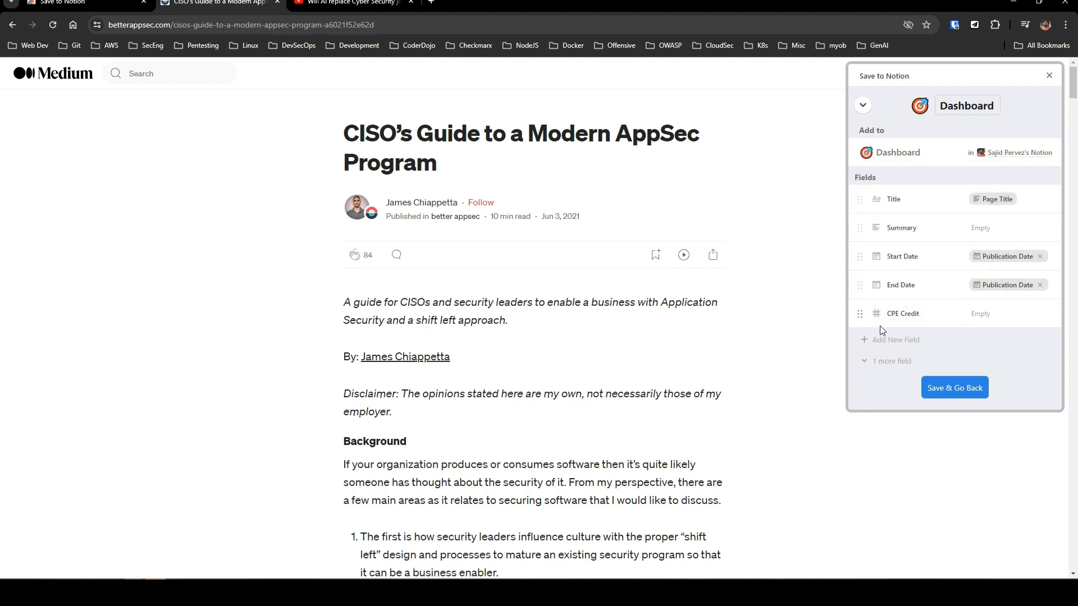
Step: Add the Domains and Category or Qualifying Activity properties as fields in the Dashboard form
{"action": "left_click", "coordinate": [879, 343]}
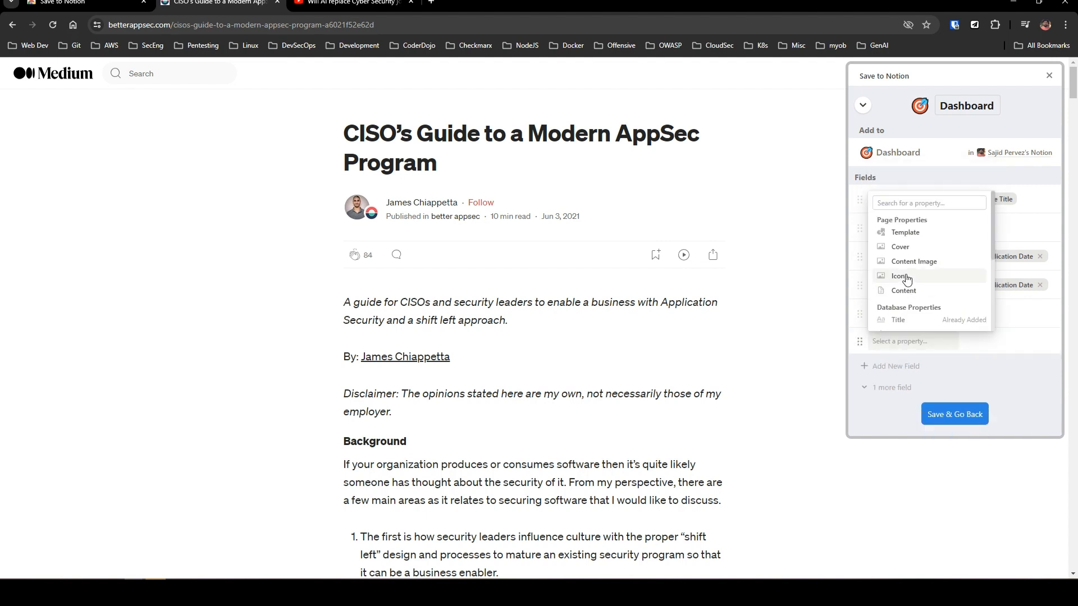
{"action": "scroll", "coordinate": [909, 269], "scroll_direction": "down", "scroll_amount": 4}
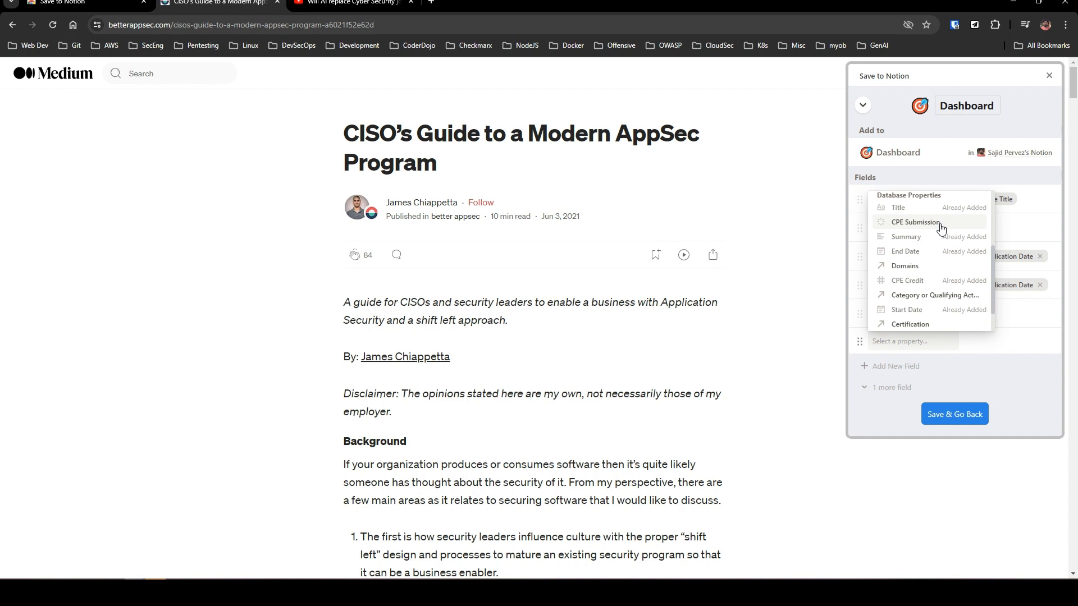
{"action": "left_click", "coordinate": [911, 266]}
{"action": "left_click", "coordinate": [879, 367]}
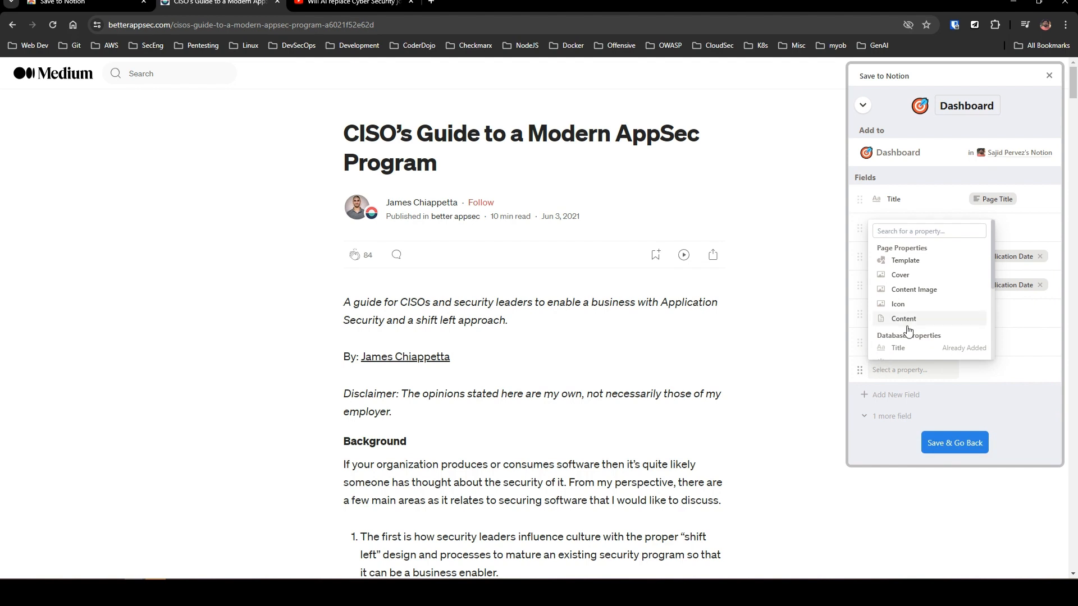
{"action": "scroll", "coordinate": [909, 329], "scroll_direction": "down", "scroll_amount": 3}
{"action": "left_click", "coordinate": [920, 296]}
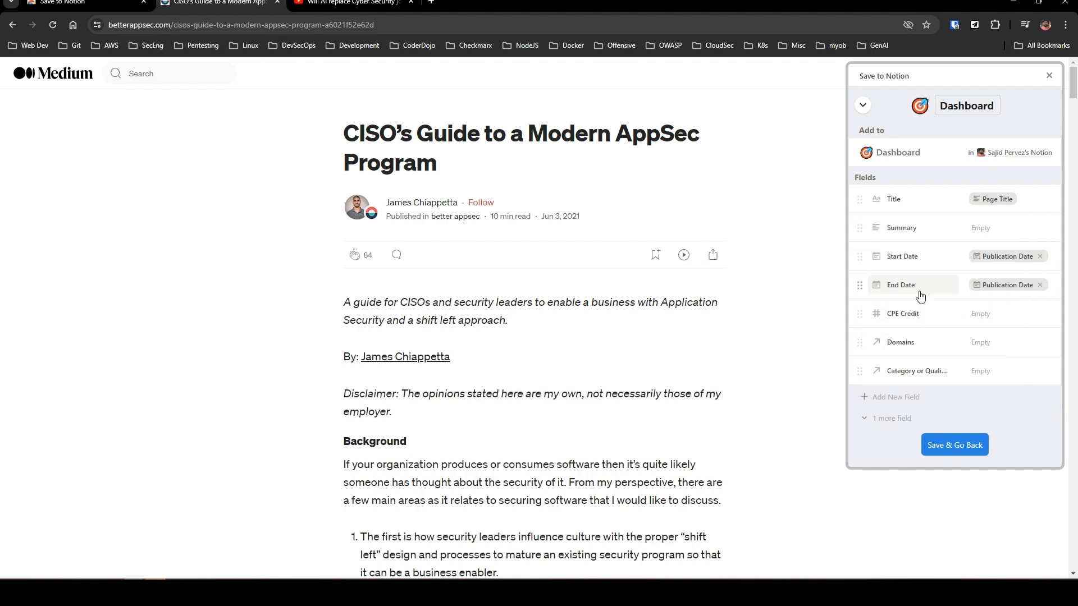
Step: Add the Certification and Favourite properties as fields in the Dashboard form
{"action": "left_click", "coordinate": [894, 397]}
{"action": "scroll", "coordinate": [906, 343], "scroll_direction": "down", "scroll_amount": 4}
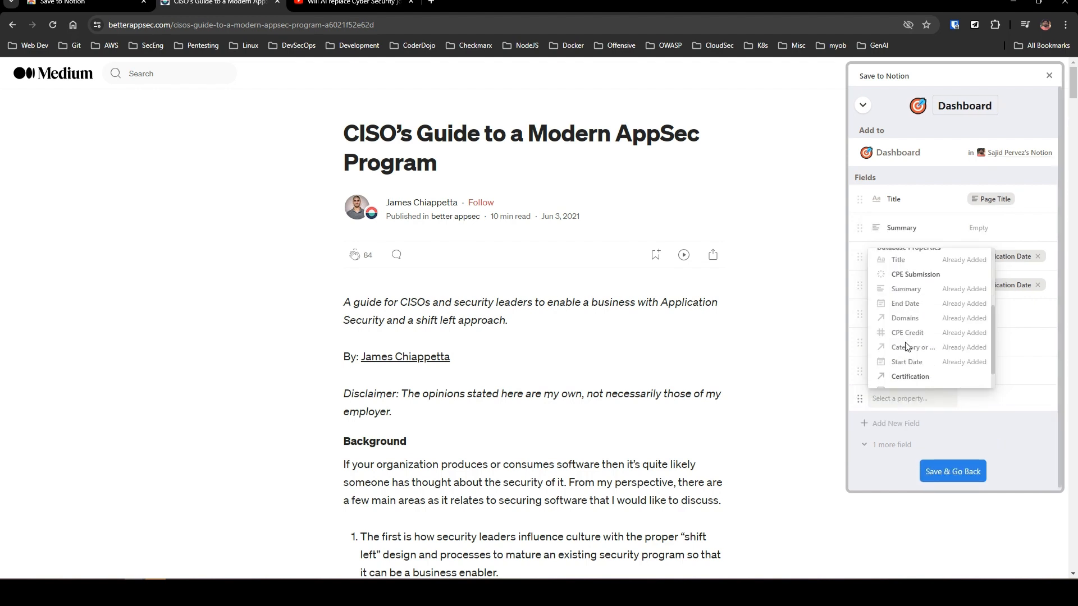
{"action": "left_click", "coordinate": [907, 349]}
{"action": "left_click", "coordinate": [903, 422]}
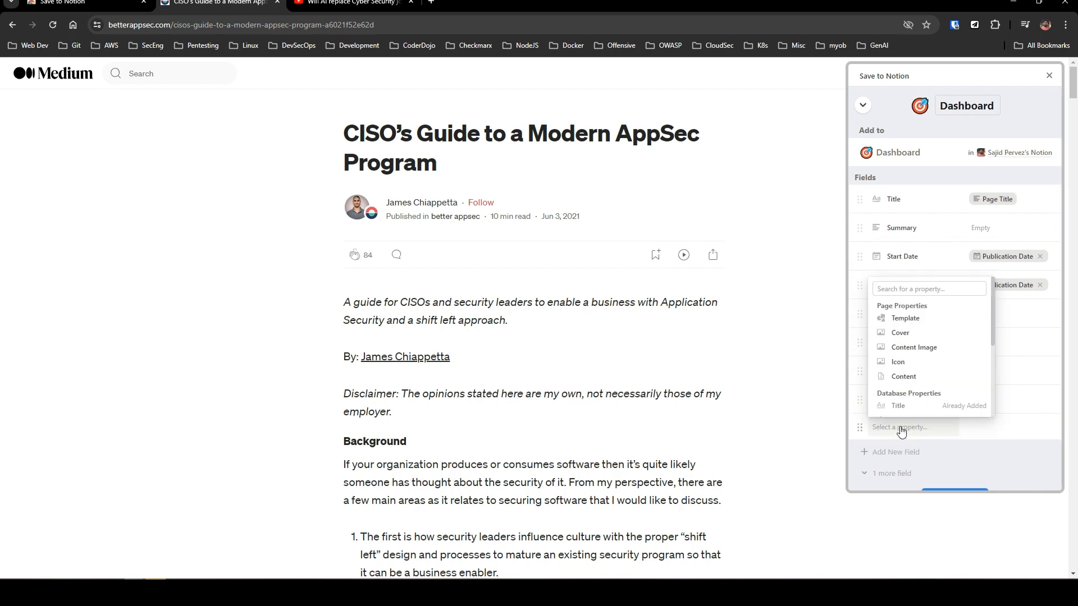
{"action": "scroll", "coordinate": [912, 382], "scroll_direction": "down", "scroll_amount": 4}
{"action": "left_click", "coordinate": [914, 391]}
{"action": "scroll", "coordinate": [916, 391], "scroll_direction": "down", "scroll_amount": 1}
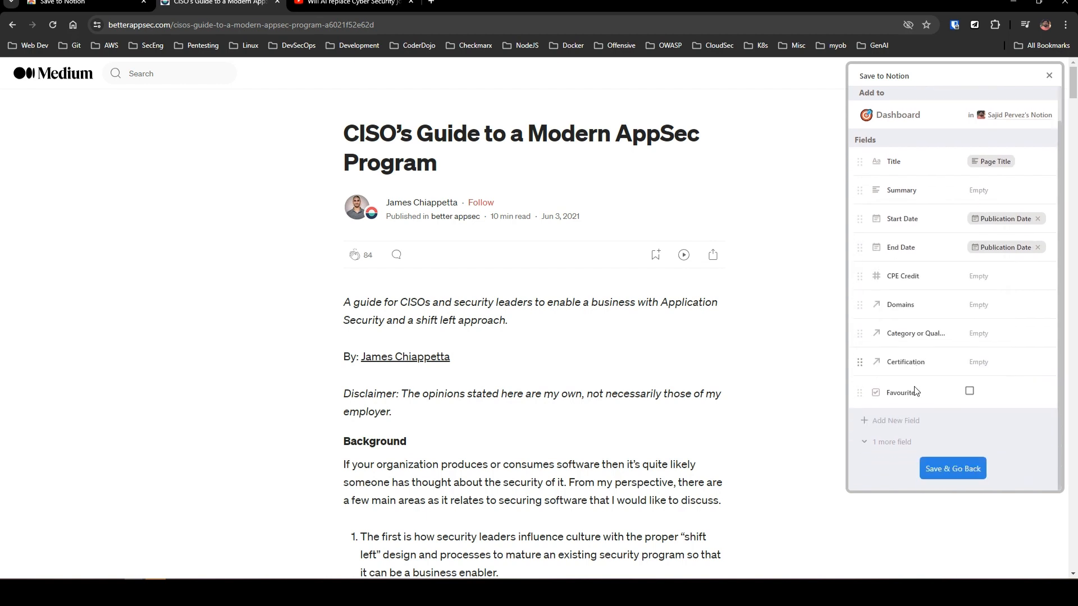
Step: Reveal the hidden URL field in the Dashboard form and place it directly below Favourite
{"action": "left_click", "coordinate": [889, 427]}
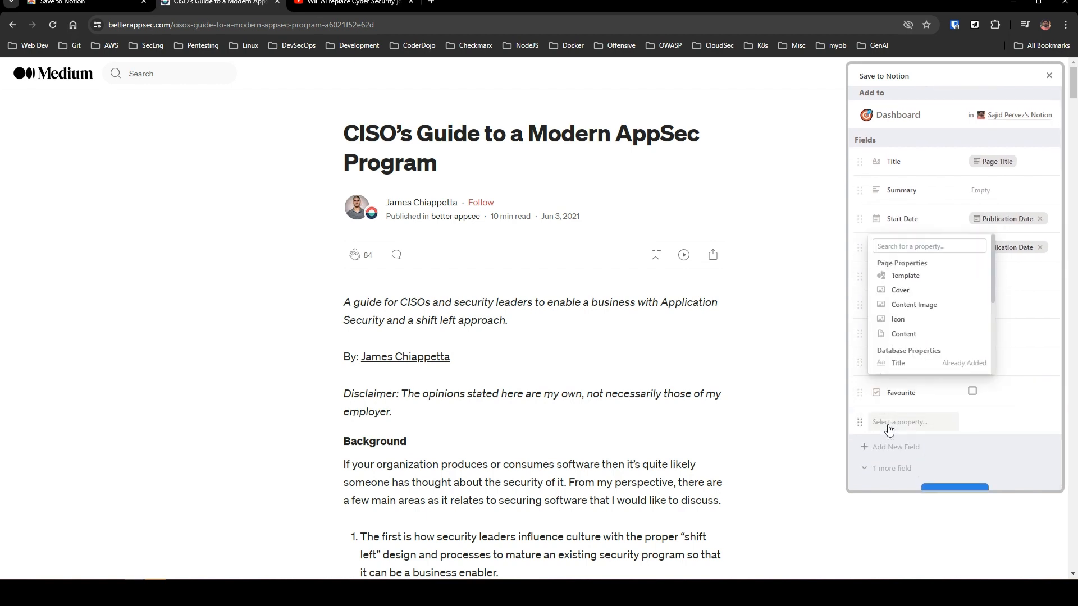
{"action": "left_click", "coordinate": [901, 469]}
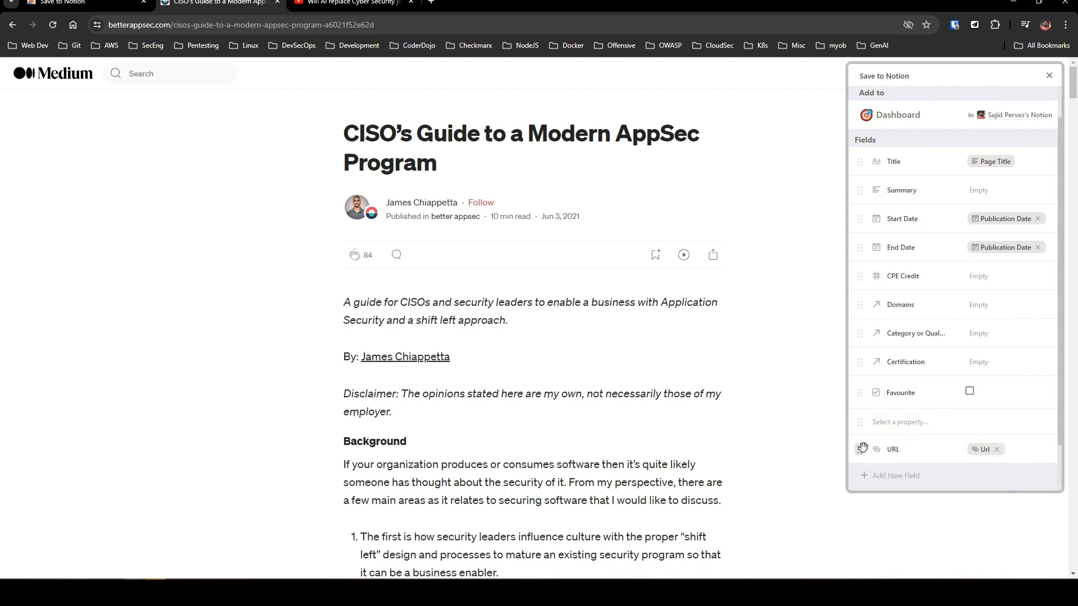
{"action": "left_click_drag", "start_coordinate": [863, 447], "coordinate": [859, 425]}
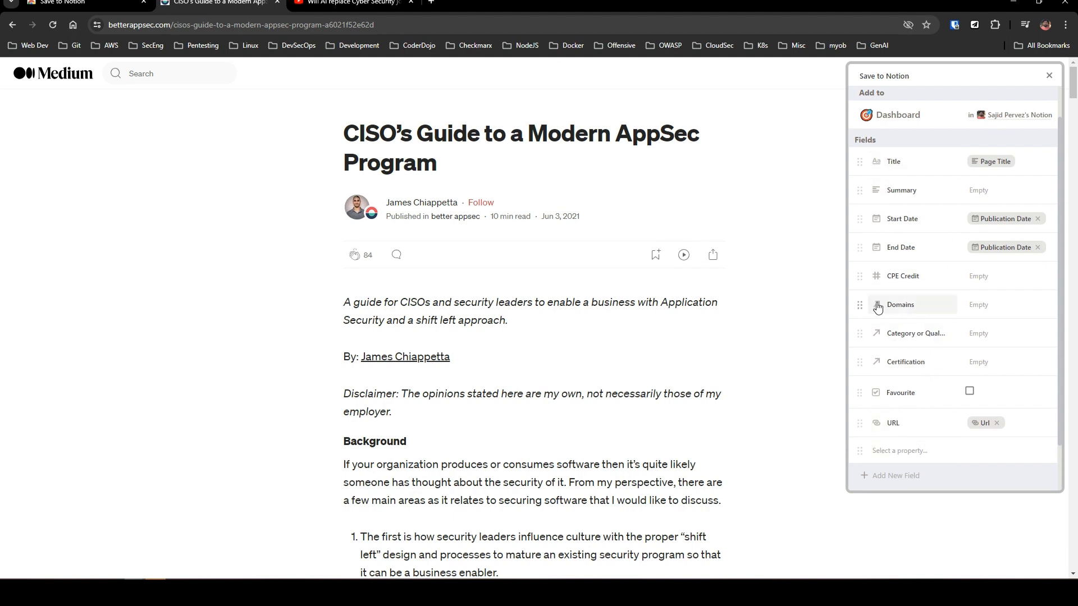
Step: Move the CPE Credit field directly below Title and save the Dashboard form
{"action": "left_click_drag", "start_coordinate": [859, 276], "coordinate": [867, 196]}
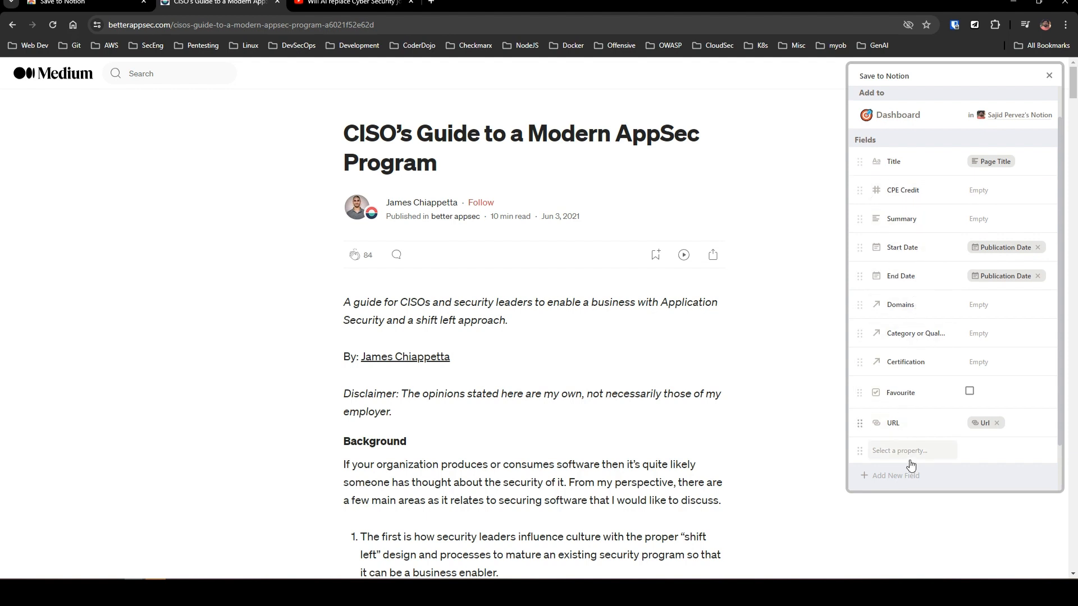
{"action": "scroll", "coordinate": [951, 463], "scroll_direction": "down", "scroll_amount": 1}
{"action": "left_click", "coordinate": [955, 471]}
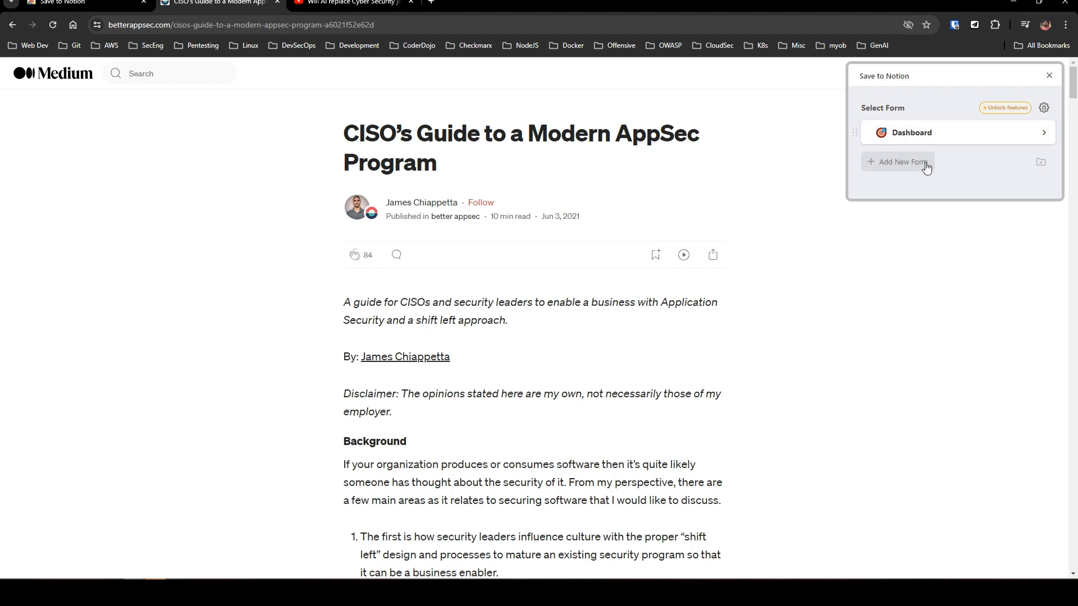
Step: Add a new form that saves to the Online Webinars database of the ISC2/ISACA CPE Tracker
{"action": "left_click", "coordinate": [926, 166]}
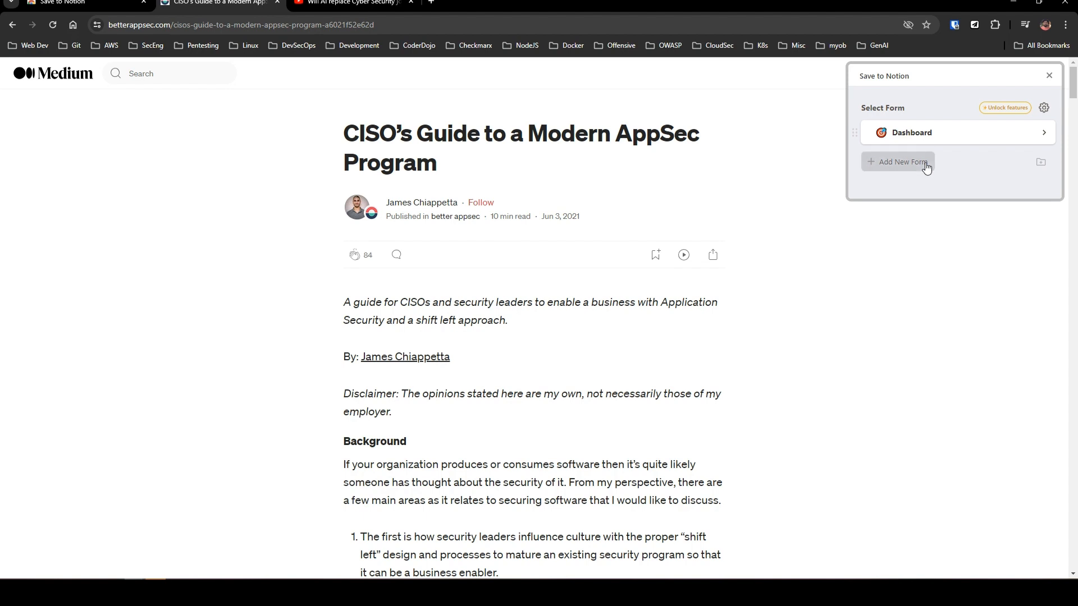
{"action": "left_click", "coordinate": [961, 145]}
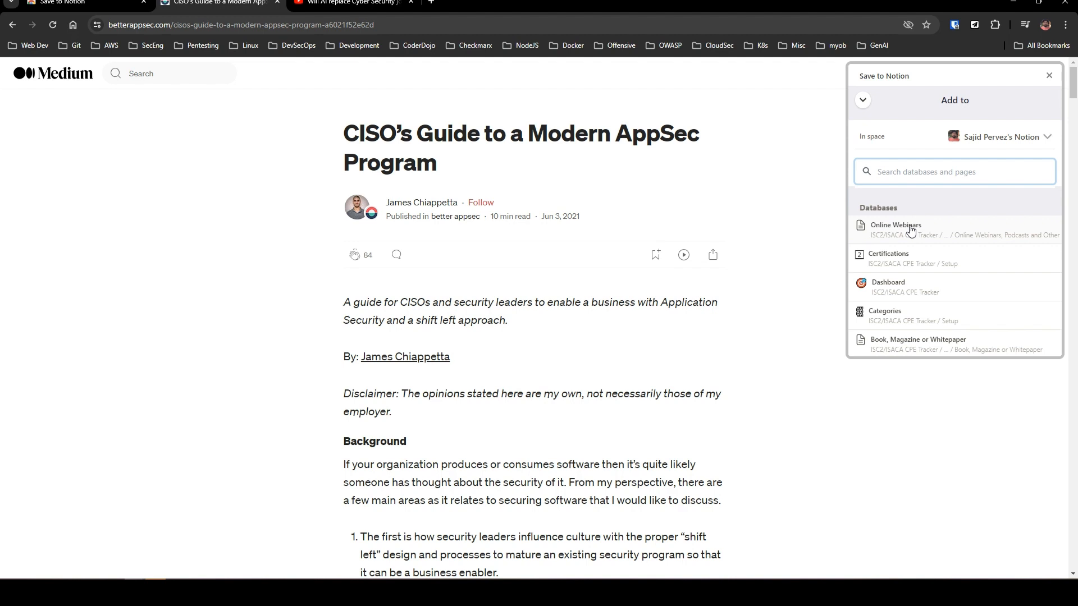
{"action": "scroll", "coordinate": [910, 231], "scroll_direction": "down", "scroll_amount": 1}
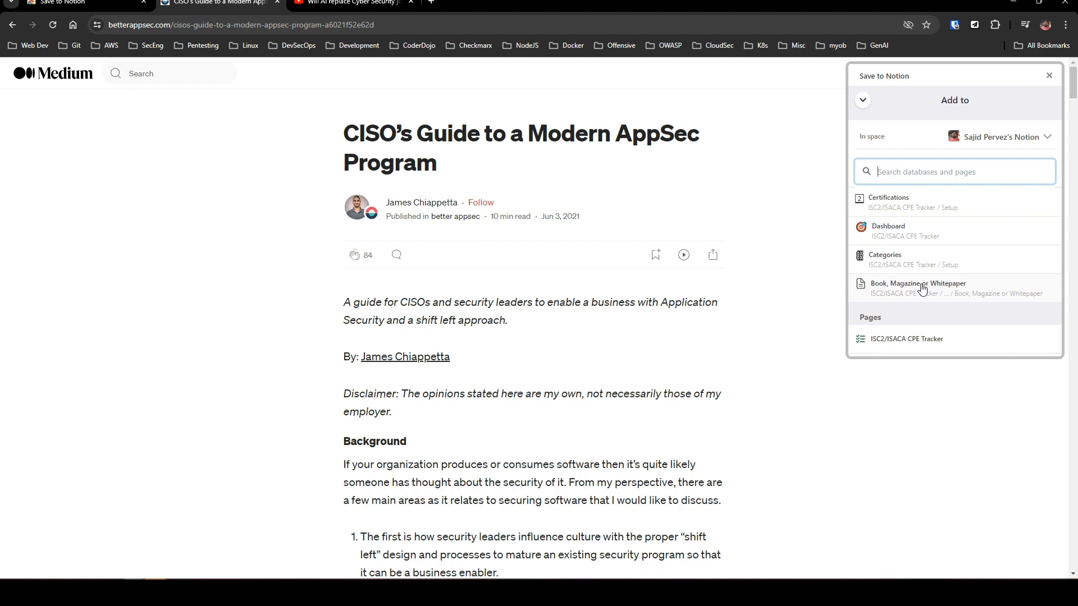
{"action": "scroll", "coordinate": [921, 291], "scroll_direction": "up", "scroll_amount": 2}
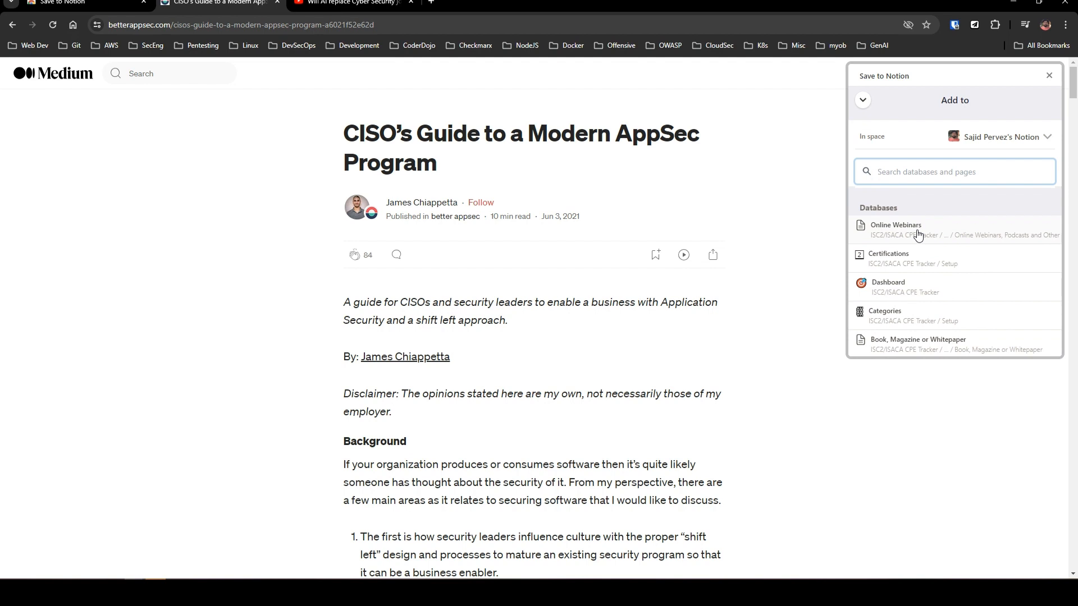
{"action": "left_click", "coordinate": [918, 231]}
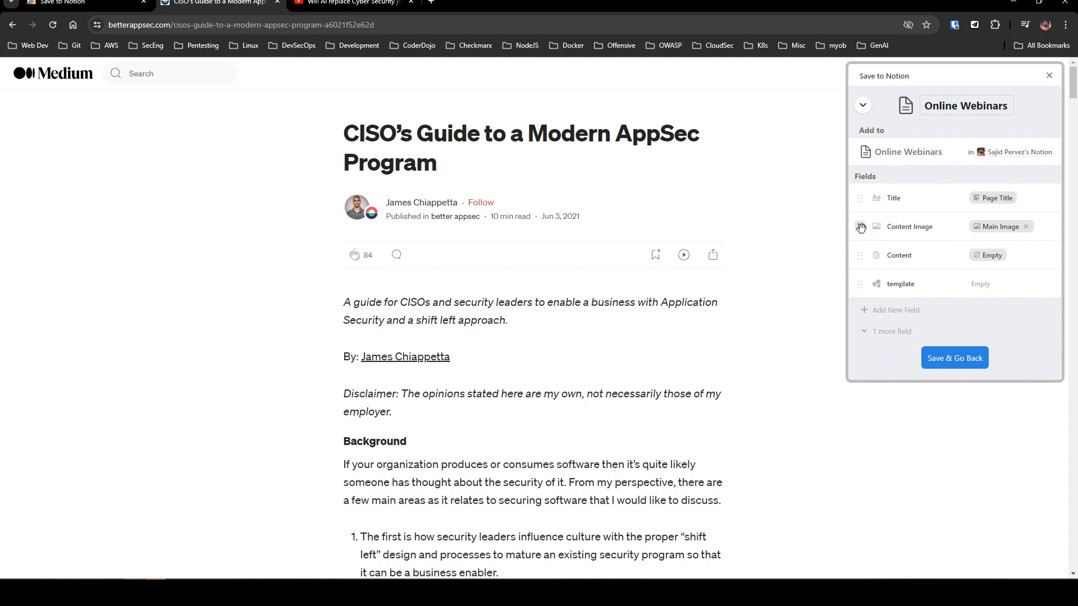
Step: Remove the Content Image, Content and template fields from the Online Webinars form
{"action": "left_click", "coordinate": [859, 227]}
{"action": "left_click", "coordinate": [879, 280]}
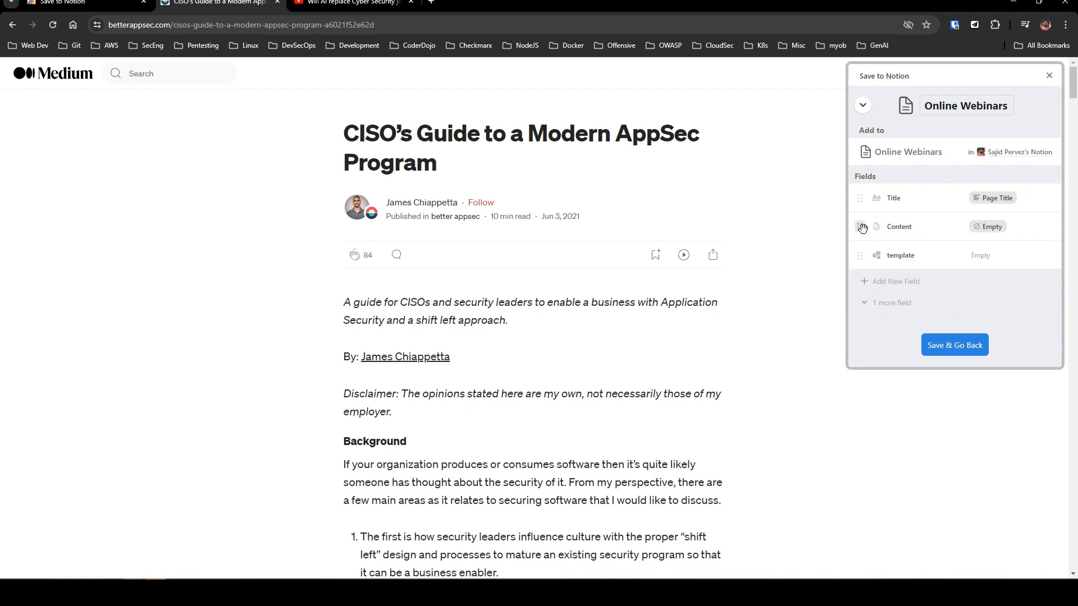
{"action": "left_click", "coordinate": [860, 227]}
{"action": "left_click", "coordinate": [878, 280]}
{"action": "left_click", "coordinate": [860, 227]}
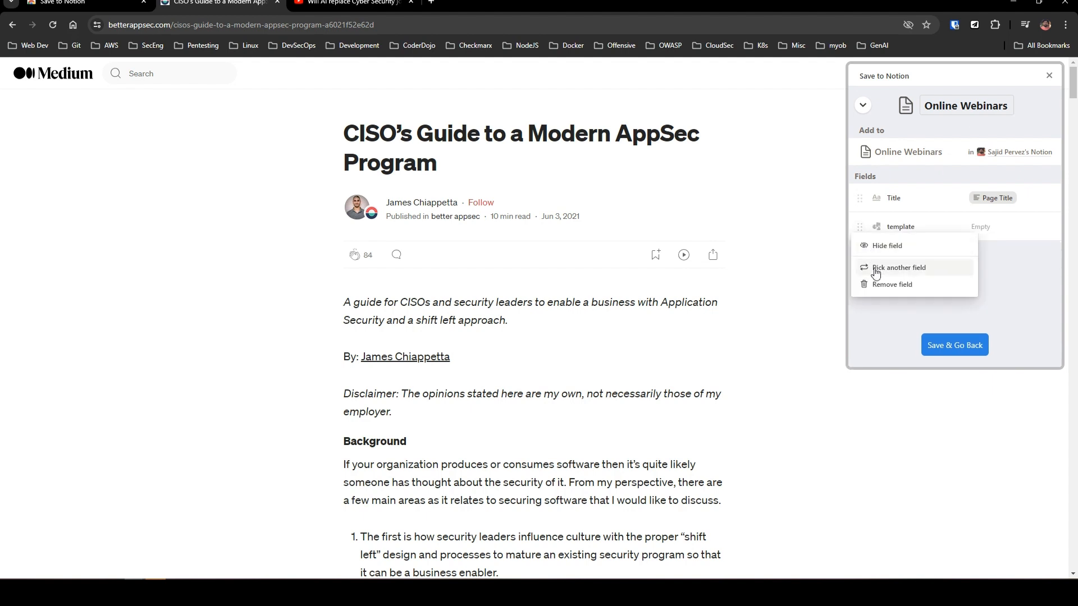
{"action": "left_click", "coordinate": [877, 278]}
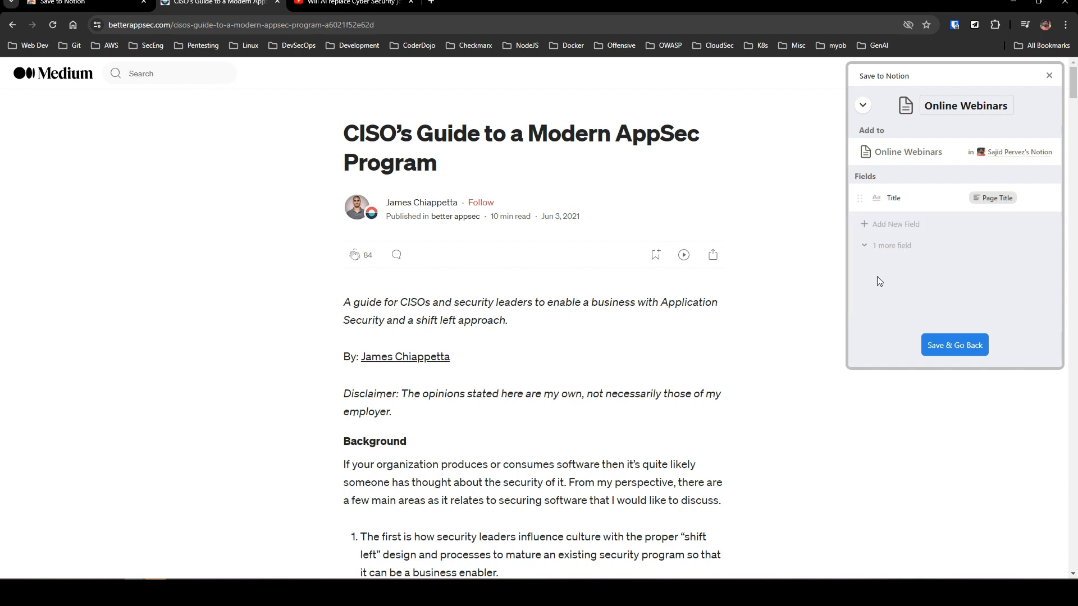
Step: Add the To Tracker and Year Published database properties as fields in the Online Webinars form
{"action": "left_click", "coordinate": [909, 232]}
{"action": "scroll", "coordinate": [921, 297], "scroll_direction": "down", "scroll_amount": 2}
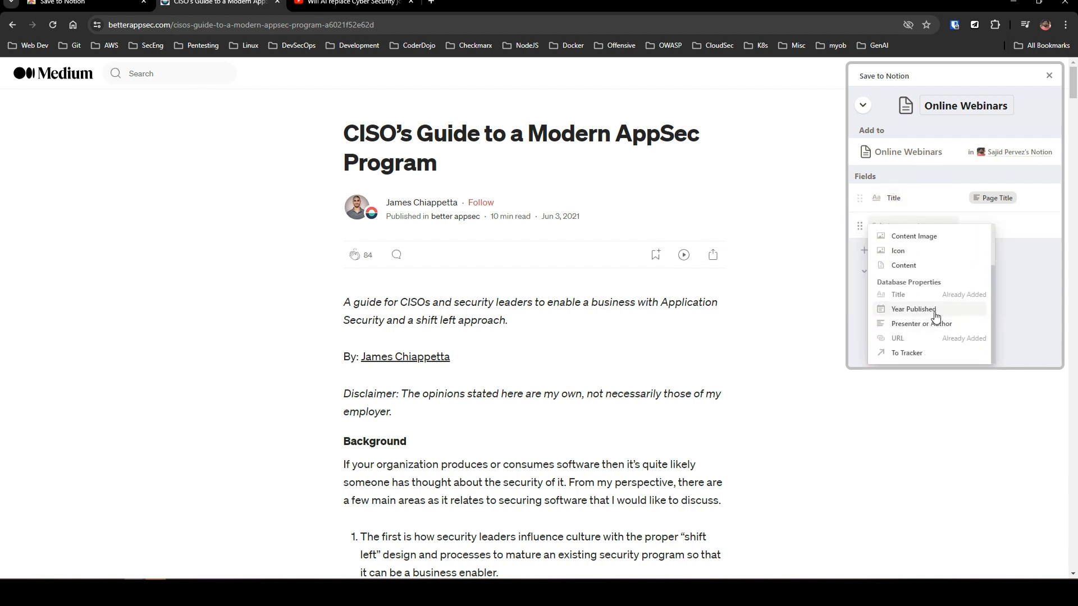
{"action": "left_click", "coordinate": [918, 352]}
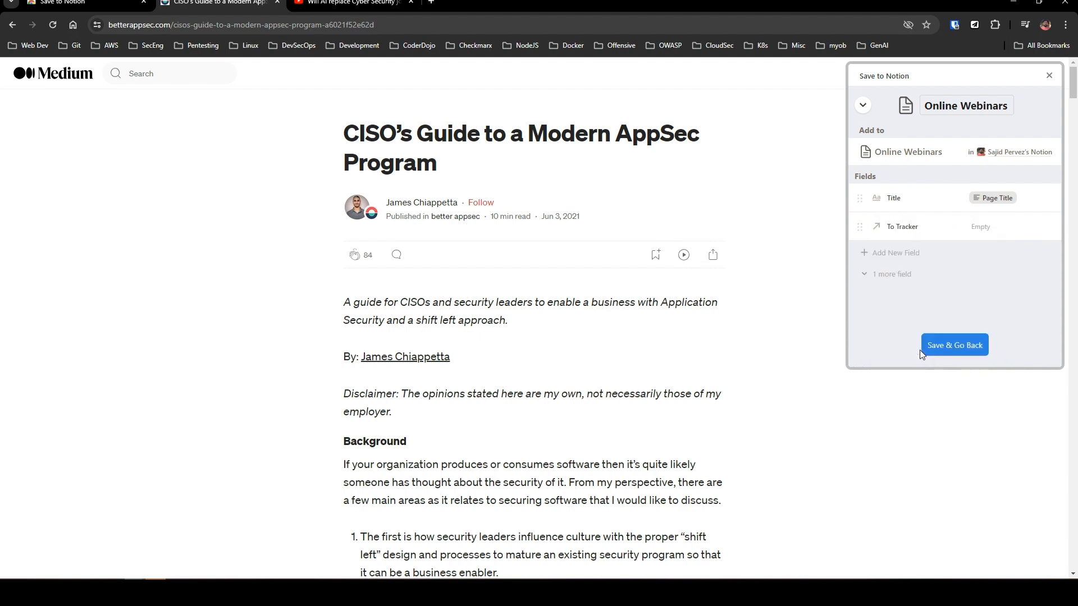
{"action": "left_click", "coordinate": [872, 252]}
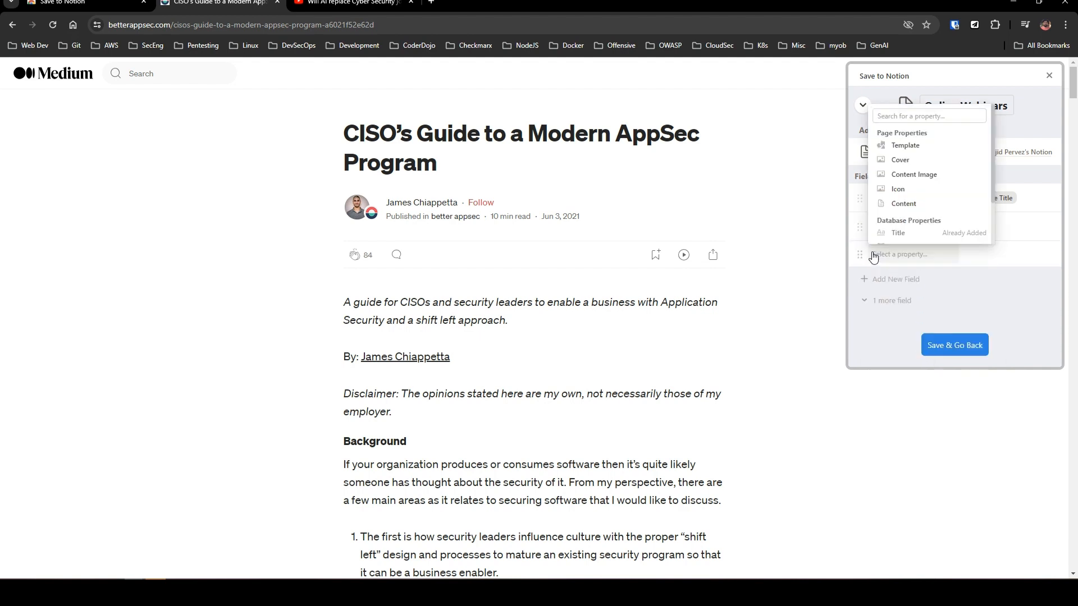
{"action": "scroll", "coordinate": [910, 237], "scroll_direction": "down", "scroll_amount": 1}
{"action": "scroll", "coordinate": [909, 236], "scroll_direction": "down", "scroll_amount": 1}
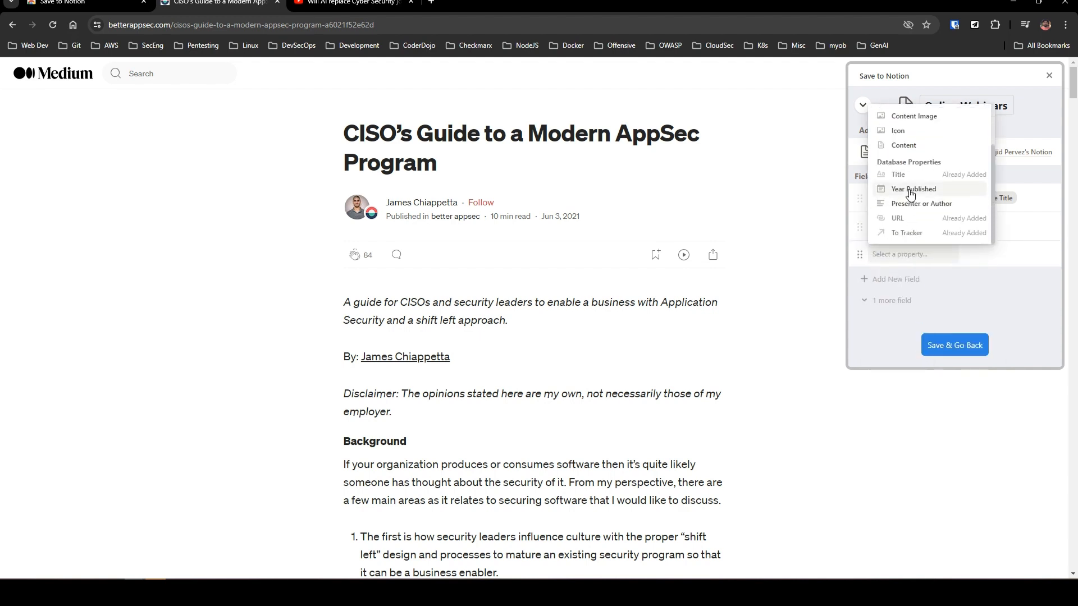
{"action": "left_click", "coordinate": [910, 190]}
Step: Add the Presenter or Author property above Year Published and save the Online Webinars form
{"action": "left_click", "coordinate": [887, 281]}
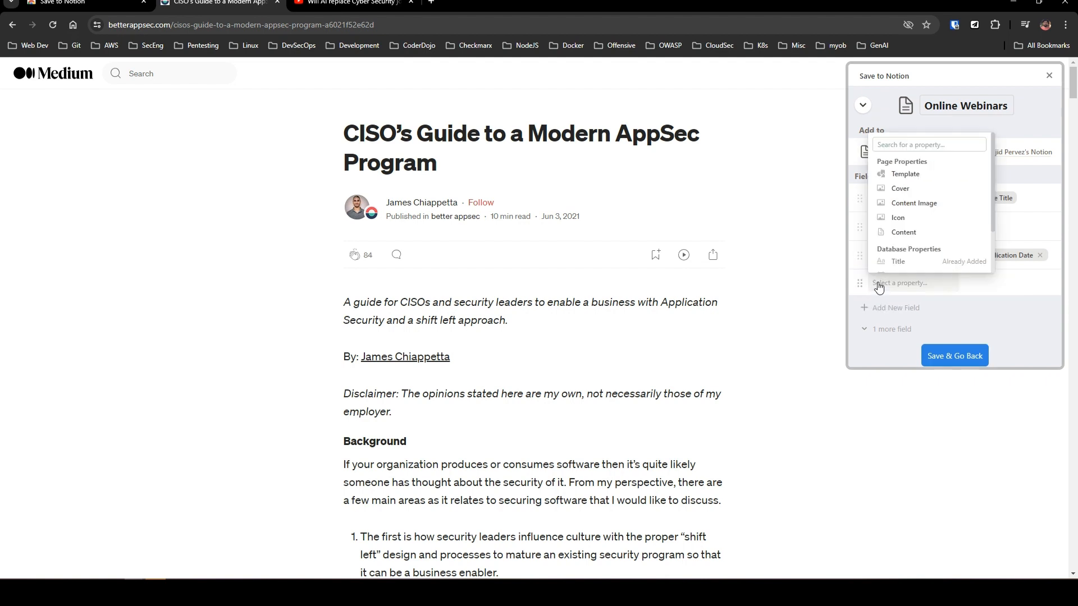
{"action": "scroll", "coordinate": [901, 255], "scroll_direction": "down", "scroll_amount": 2}
{"action": "left_click", "coordinate": [907, 235]}
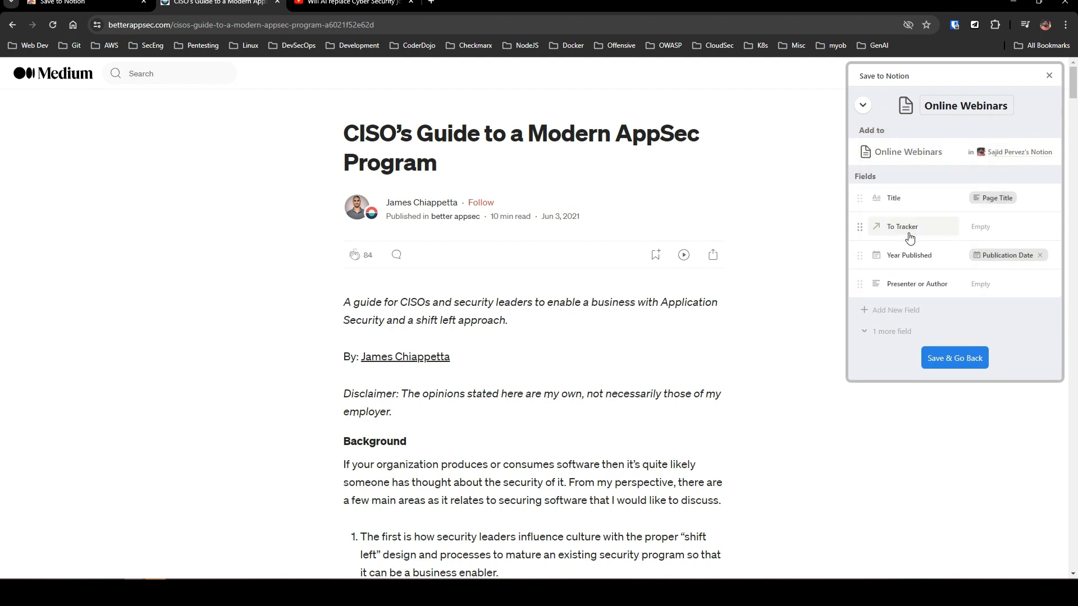
{"action": "left_click_drag", "start_coordinate": [859, 284], "coordinate": [861, 251]}
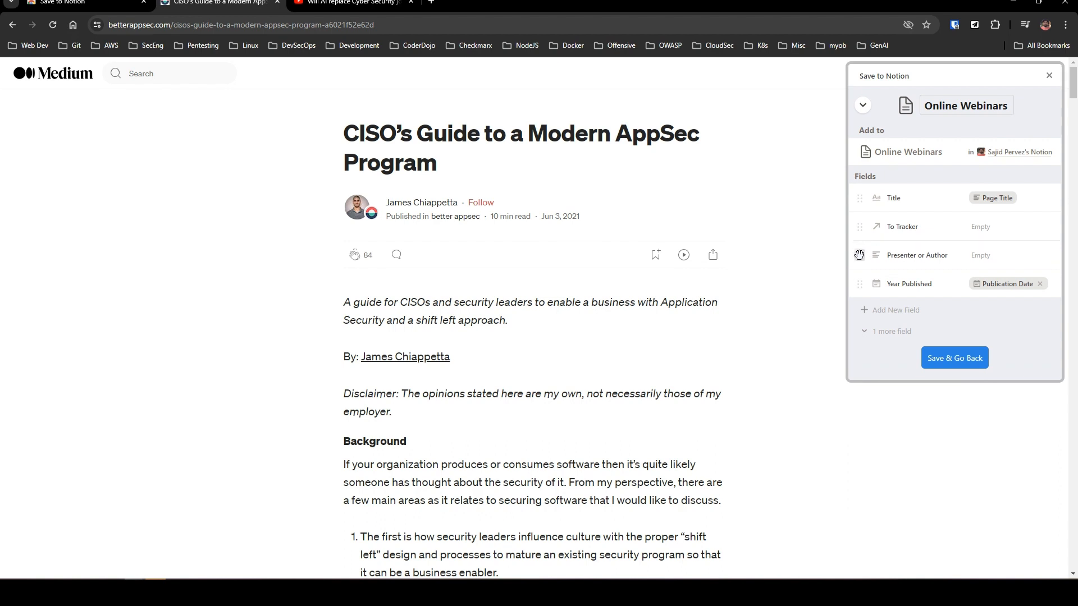
{"action": "left_click", "coordinate": [962, 363]}
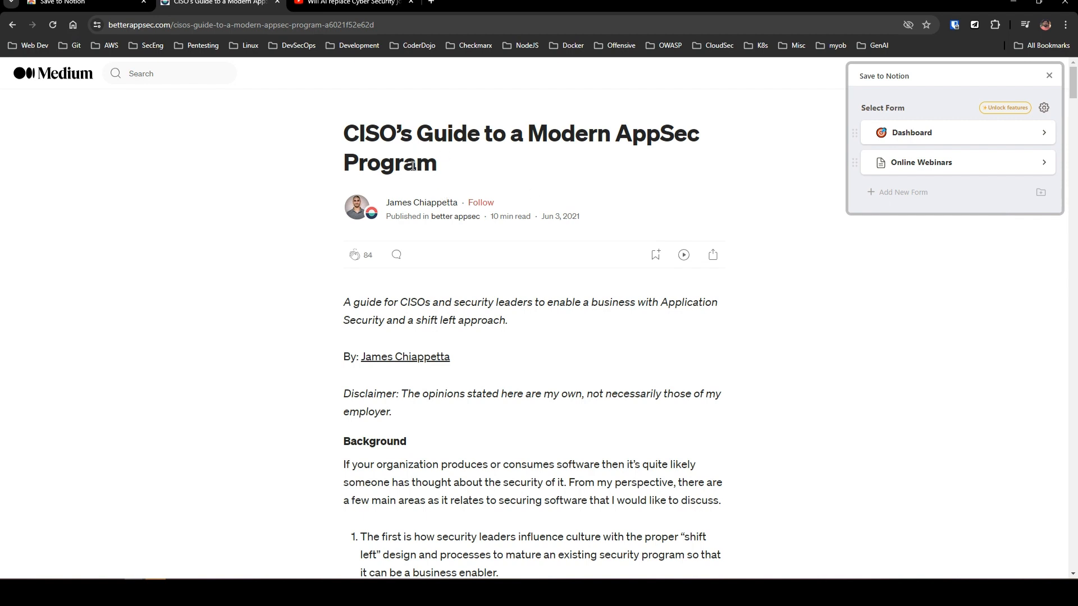
Step: Open the Dashboard form for the CISO's Guide article and set its CPE Credit to 0.25
{"action": "left_click", "coordinate": [961, 138]}
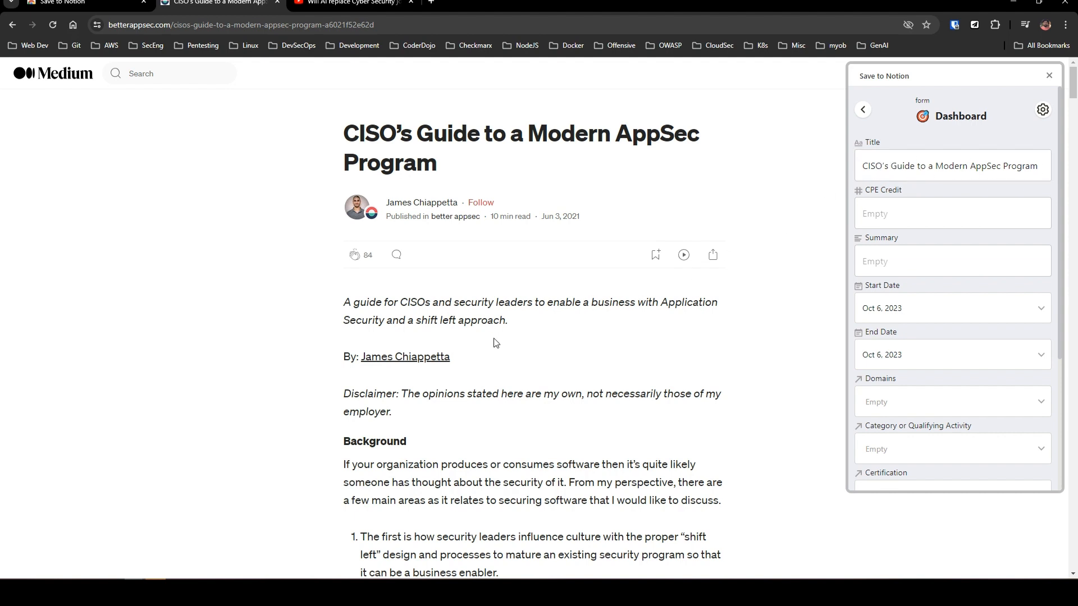
{"action": "left_click", "coordinate": [910, 219]}
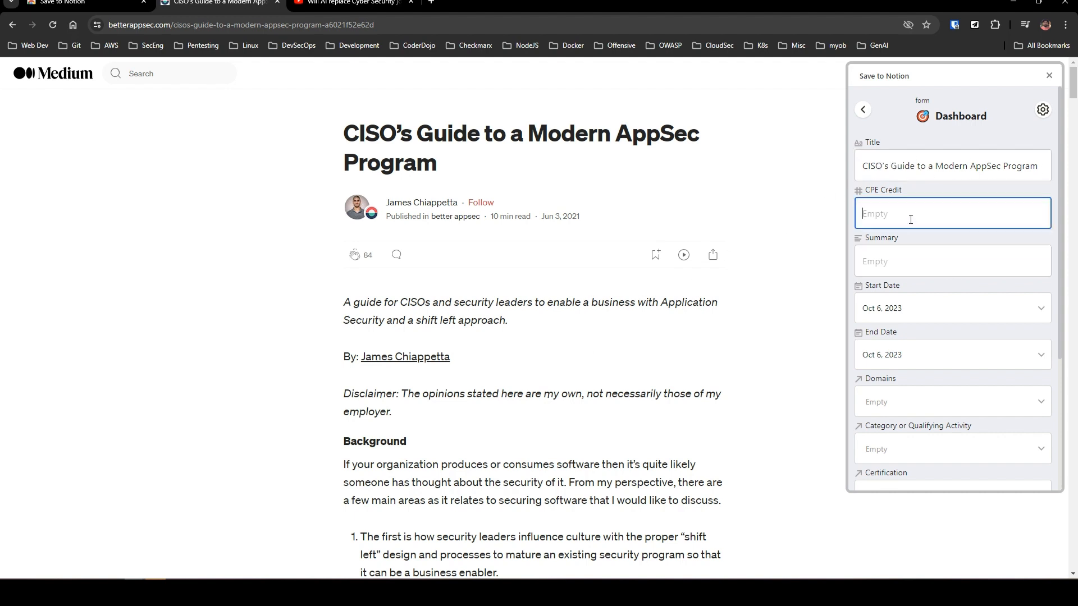
{"action": "type", "text": "0.25"}
Step: Copy the article's first Background paragraph into the Summary field of the Dashboard form
{"action": "left_click", "coordinate": [896, 262]}
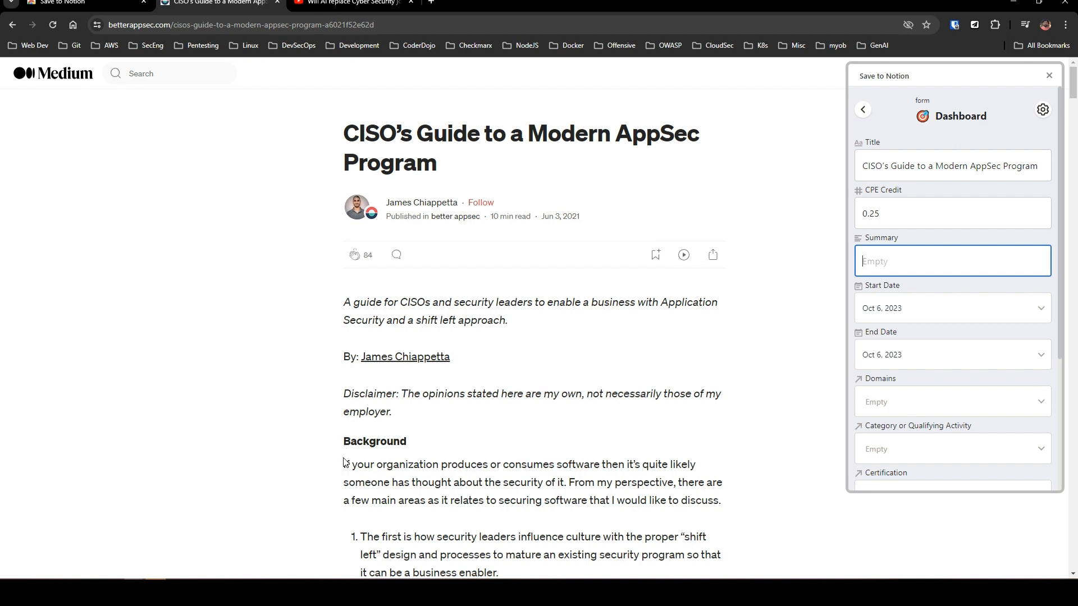
{"action": "left_click_drag", "start_coordinate": [346, 459], "coordinate": [715, 500]}
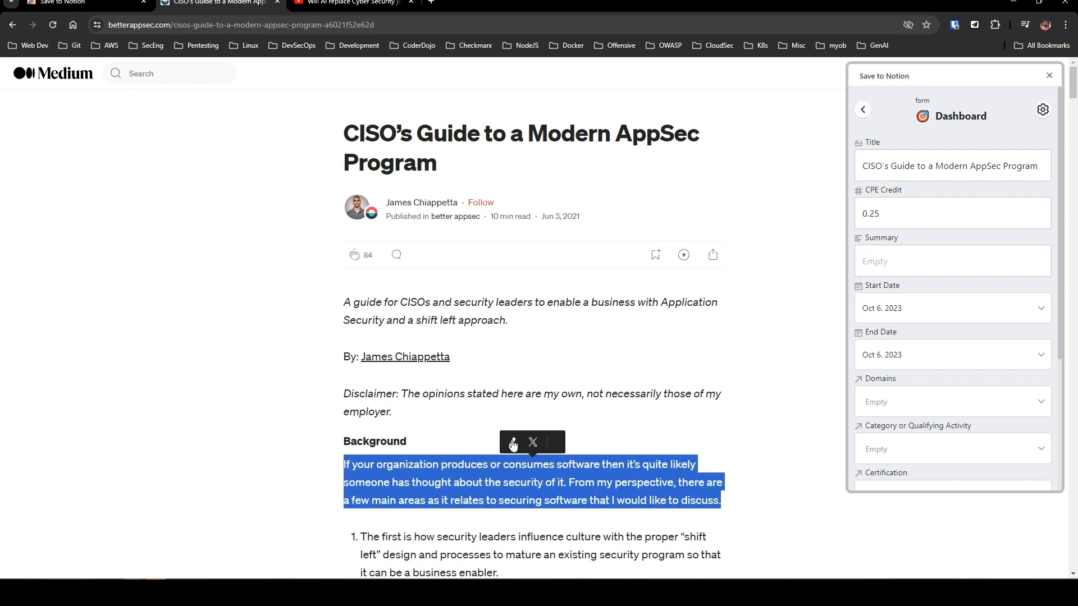
{"action": "right_click", "coordinate": [524, 467]}
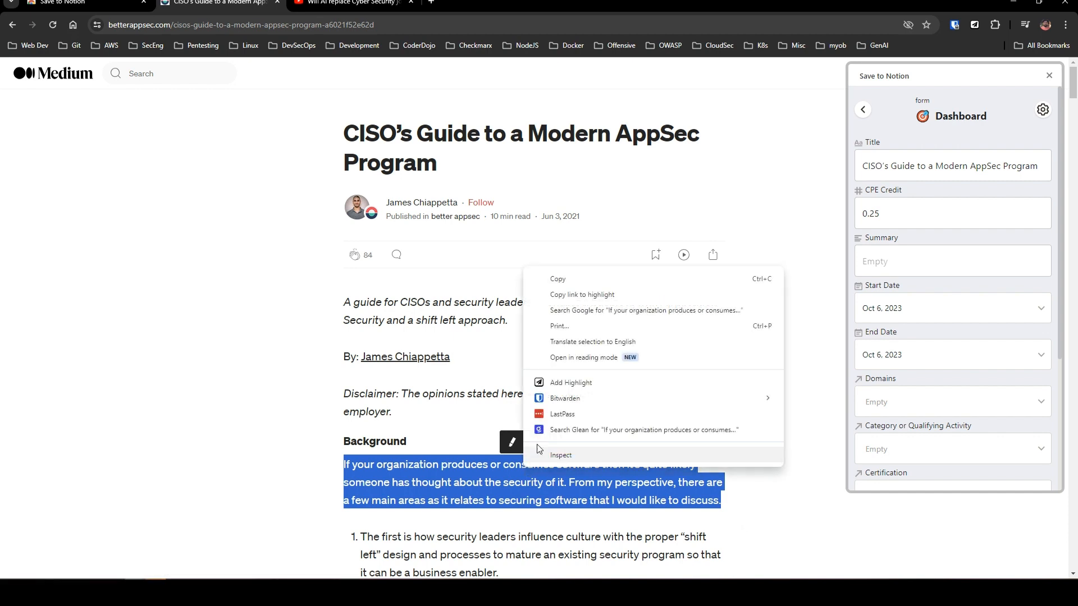
{"action": "left_click", "coordinate": [569, 287]}
{"action": "left_click", "coordinate": [882, 255]}
{"action": "key", "text": "ctrl+v"}
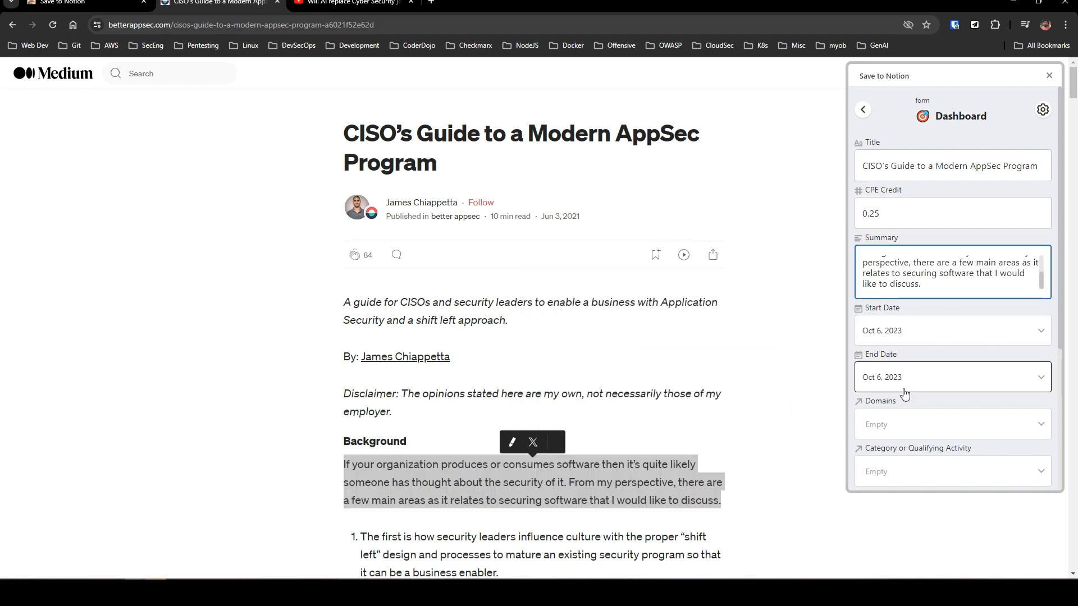
Step: Link the page "CSSLP - Secure Software Lifecycle Management" in the Domains field
{"action": "left_click", "coordinate": [902, 427]}
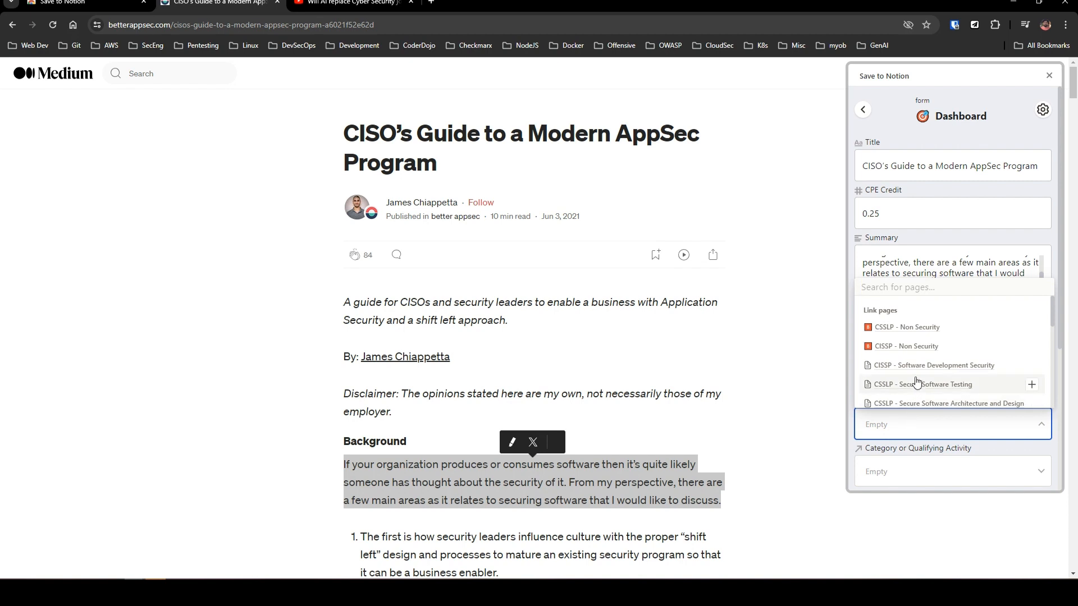
{"action": "scroll", "coordinate": [917, 382], "scroll_direction": "down", "scroll_amount": 1}
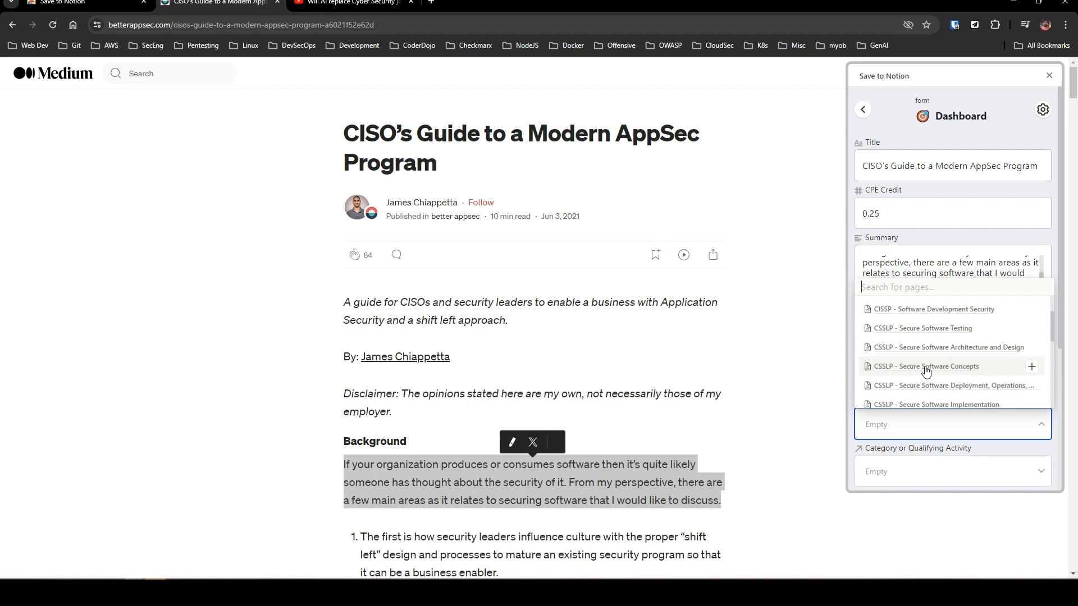
{"action": "scroll", "coordinate": [926, 371], "scroll_direction": "down", "scroll_amount": 1}
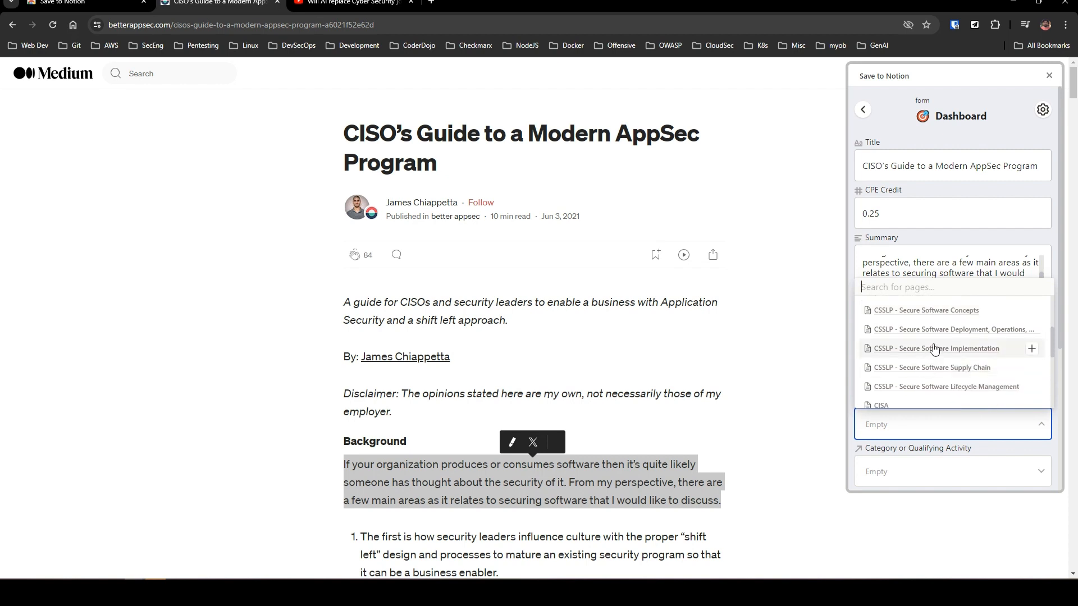
{"action": "left_click", "coordinate": [945, 387]}
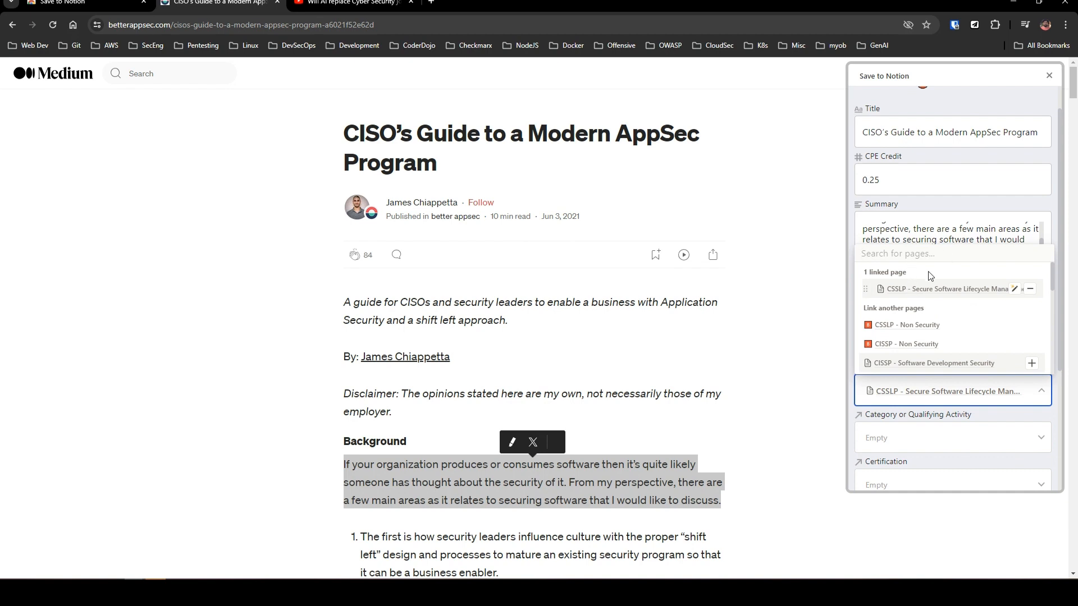
Step: Search the Domains pages for "cissp" and also link "CISSP - Non Security" to the entry
{"action": "type", "text": "cissp"}
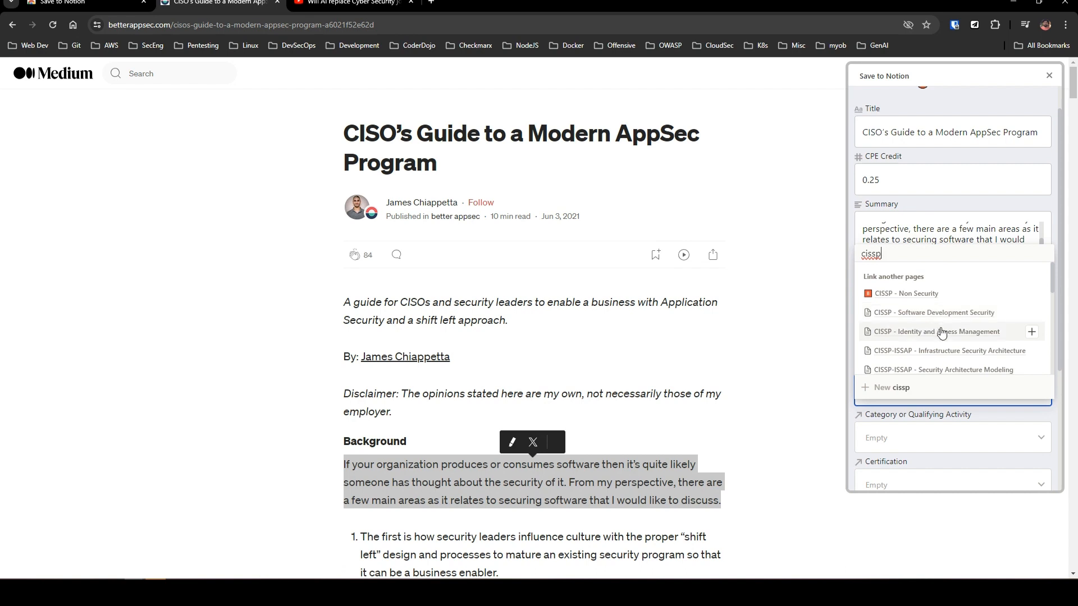
{"action": "scroll", "coordinate": [942, 334], "scroll_direction": "down", "scroll_amount": 2}
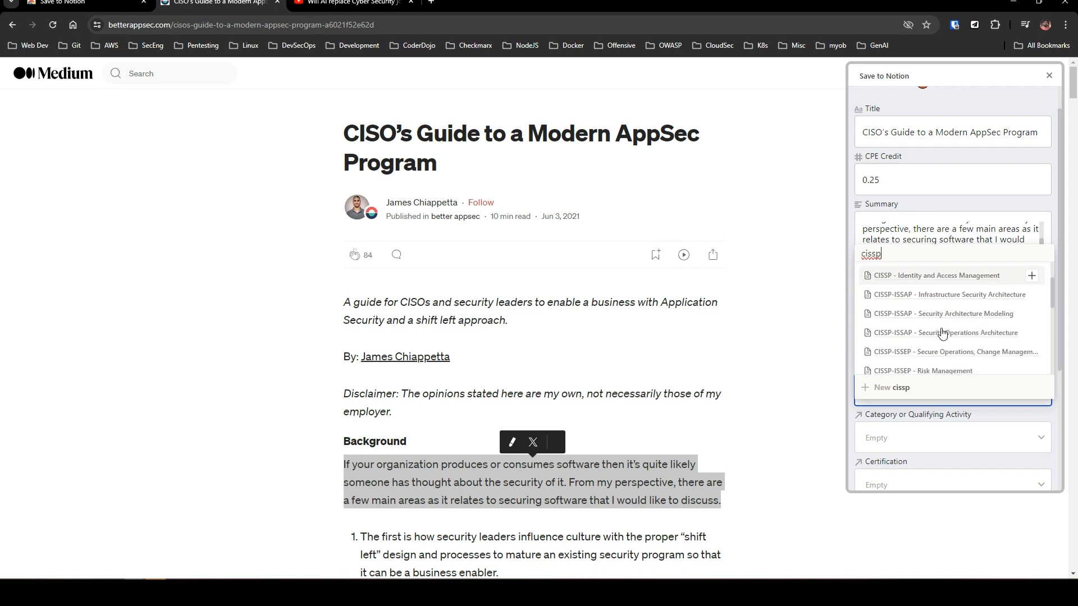
{"action": "scroll", "coordinate": [958, 346], "scroll_direction": "down", "scroll_amount": 2}
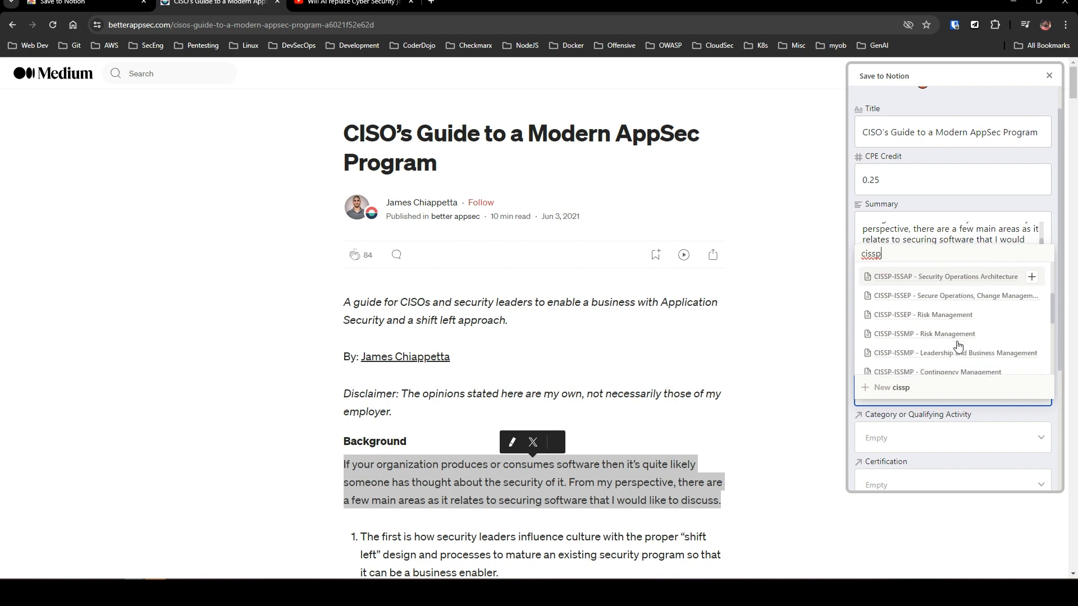
{"action": "scroll", "coordinate": [958, 345], "scroll_direction": "up", "scroll_amount": 4}
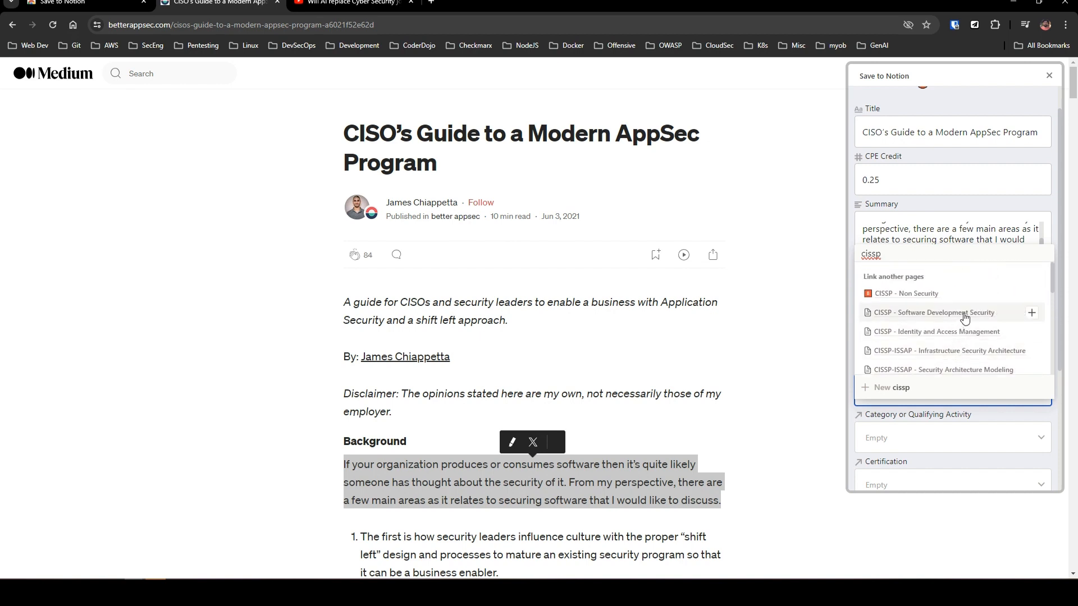
{"action": "left_click", "coordinate": [943, 292]}
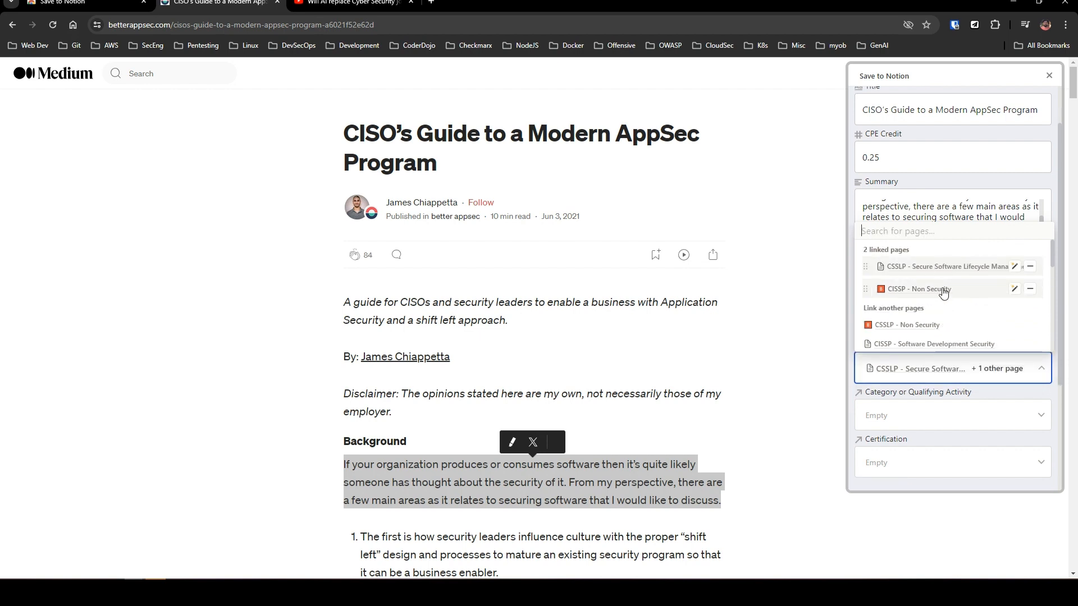
{"action": "left_click", "coordinate": [999, 442]}
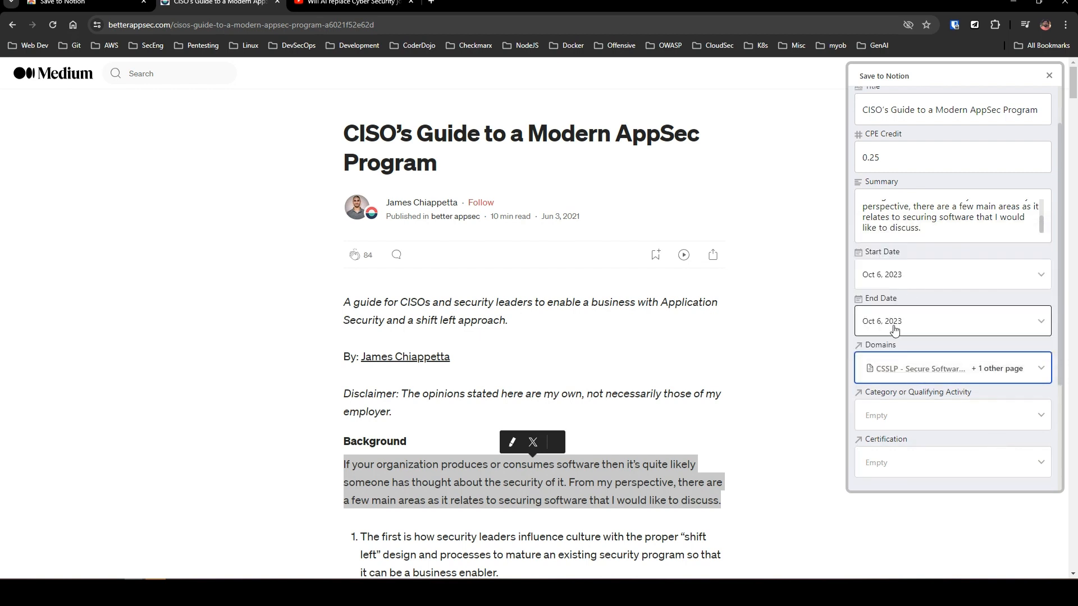
Step: Link "Online webinars, podcasts and other online materials" in the Category or Qualifying Activity field
{"action": "left_click", "coordinate": [905, 419]}
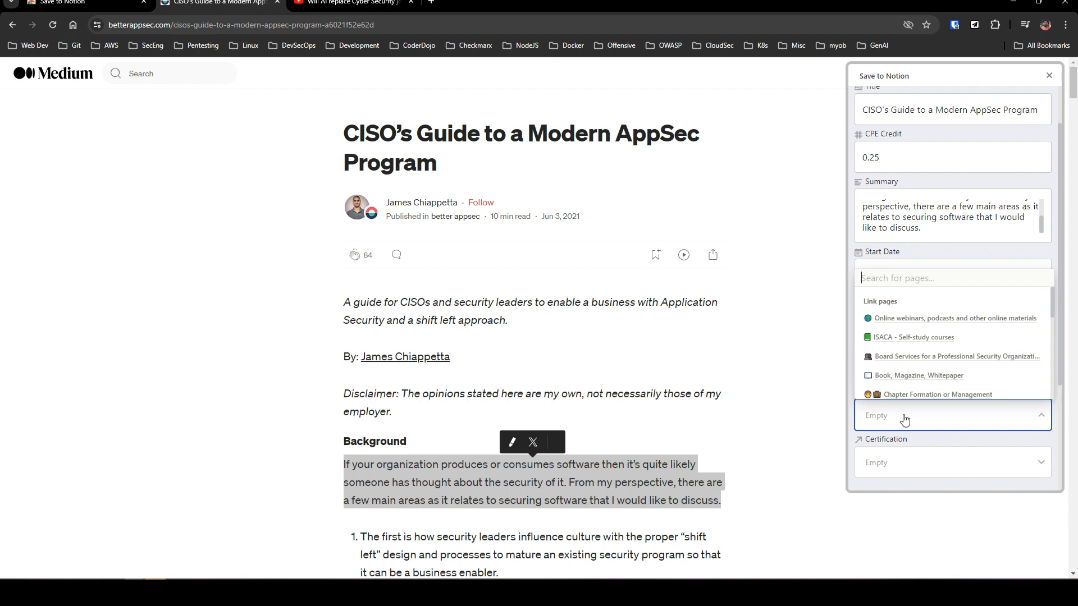
{"action": "left_click", "coordinate": [912, 325]}
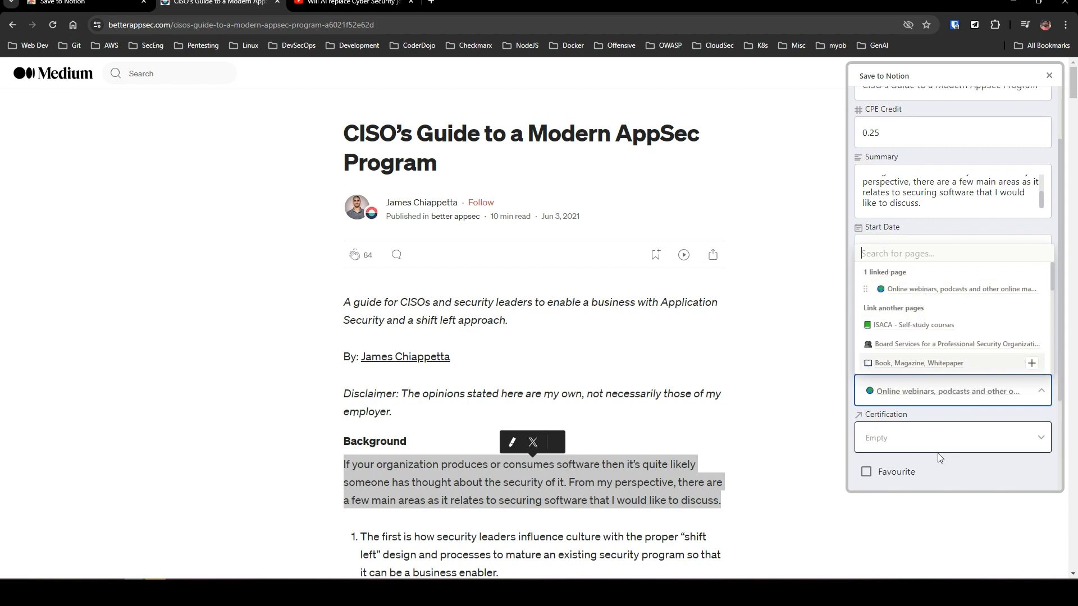
{"action": "left_click", "coordinate": [971, 463]}
Step: Link CSSLP and CISSP in the Certification field and save the Dashboard entry to Notion
{"action": "left_click", "coordinate": [898, 438]}
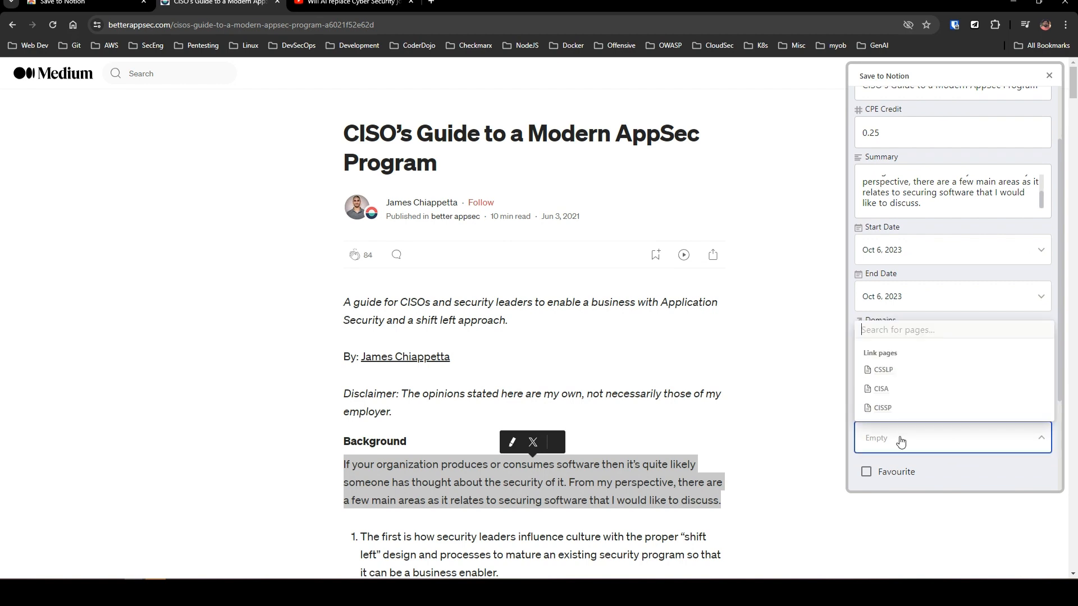
{"action": "left_click", "coordinate": [881, 369]}
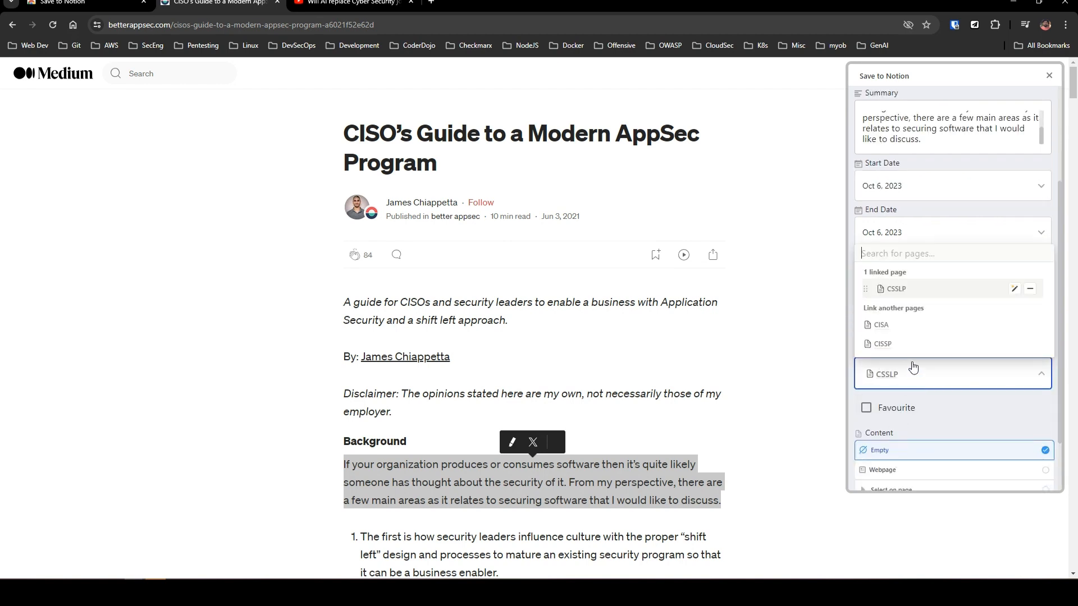
{"action": "left_click", "coordinate": [884, 344]}
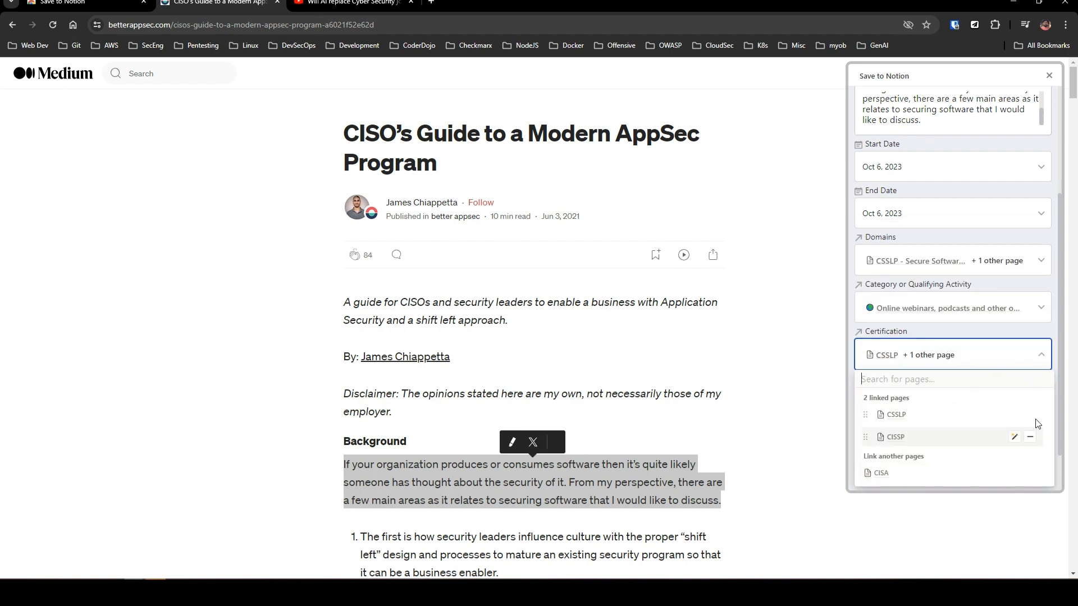
{"action": "left_click", "coordinate": [1041, 349]}
{"action": "scroll", "coordinate": [913, 428], "scroll_direction": "down", "scroll_amount": 1}
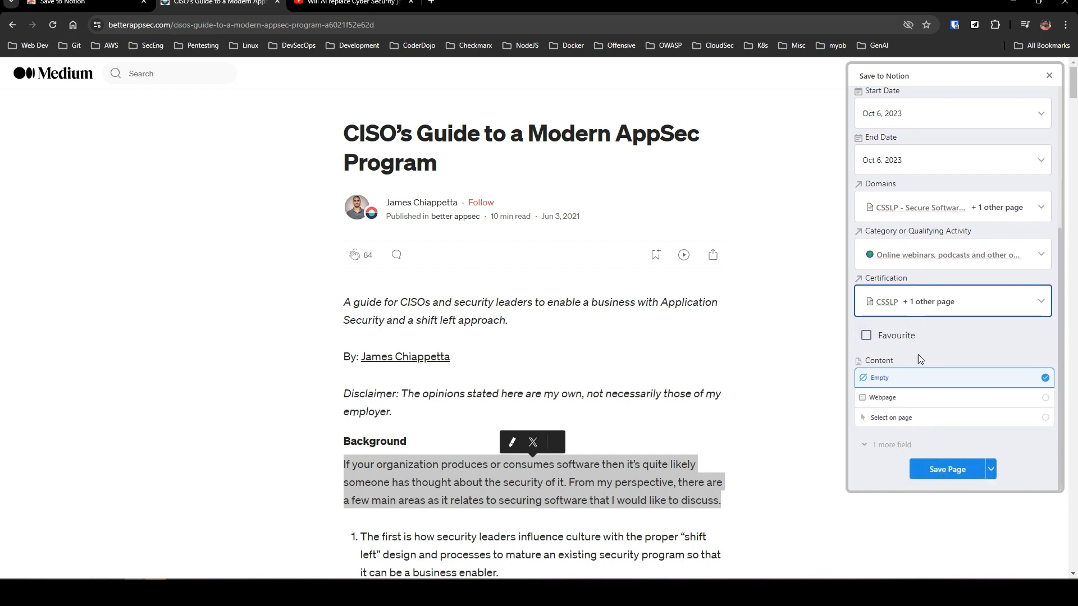
{"action": "left_click", "coordinate": [959, 475]}
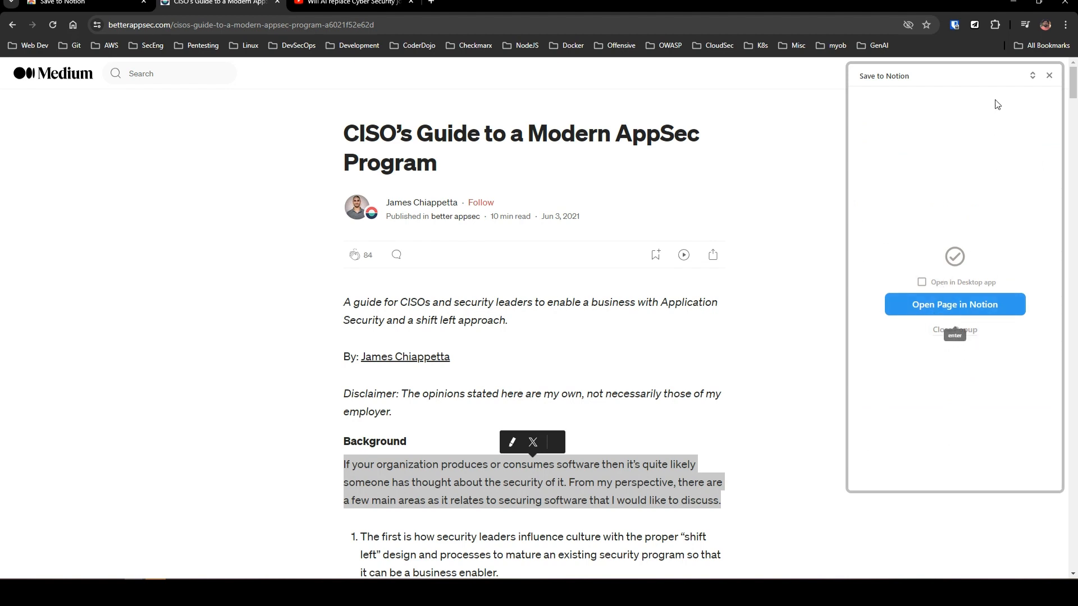
Step: Open the Online Webinars form and link the "CISO's Guide to a Modern AppSec Program" page in To Tracker
{"action": "left_click", "coordinate": [1032, 77]}
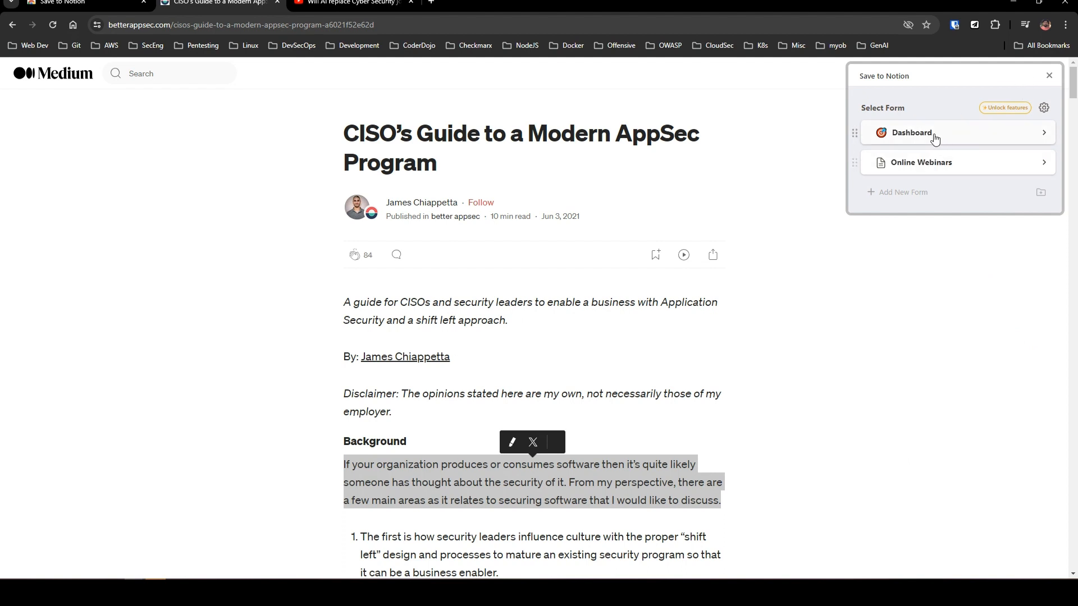
{"action": "left_click", "coordinate": [925, 166]}
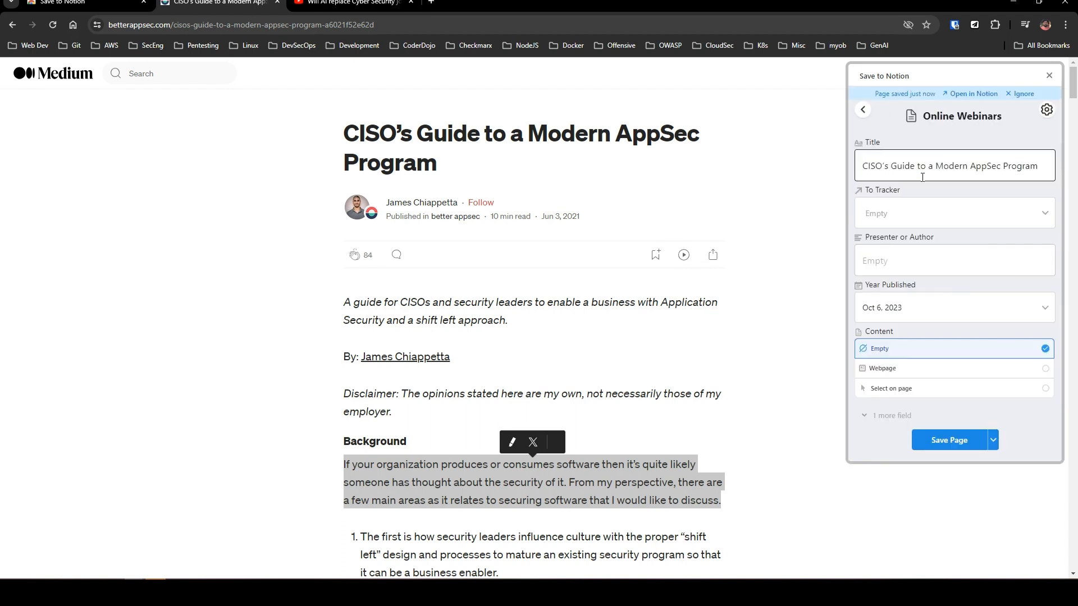
{"action": "left_click", "coordinate": [917, 218]}
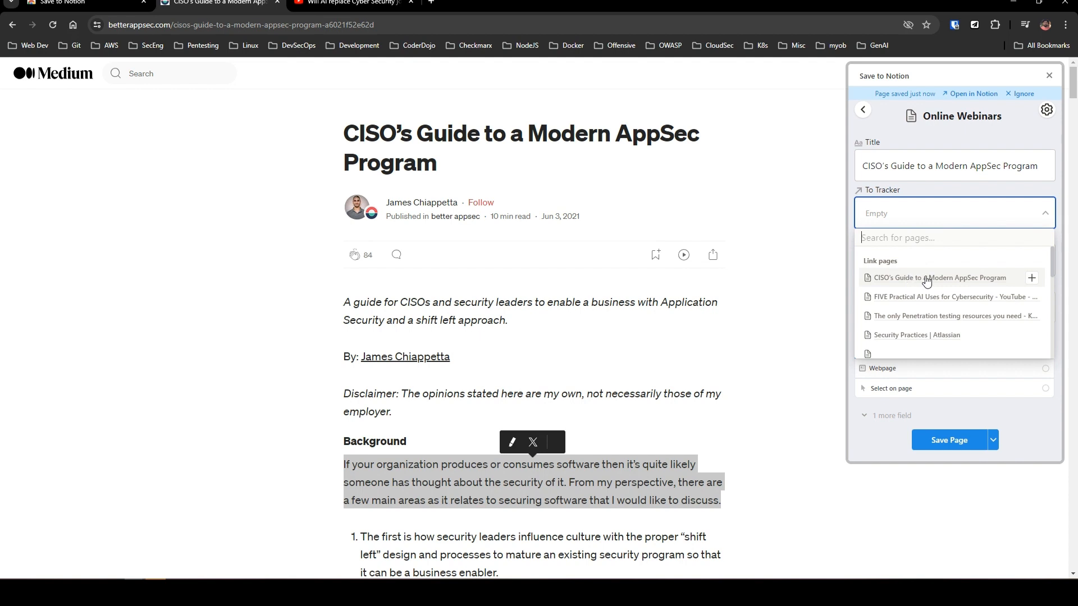
{"action": "left_click", "coordinate": [928, 278]}
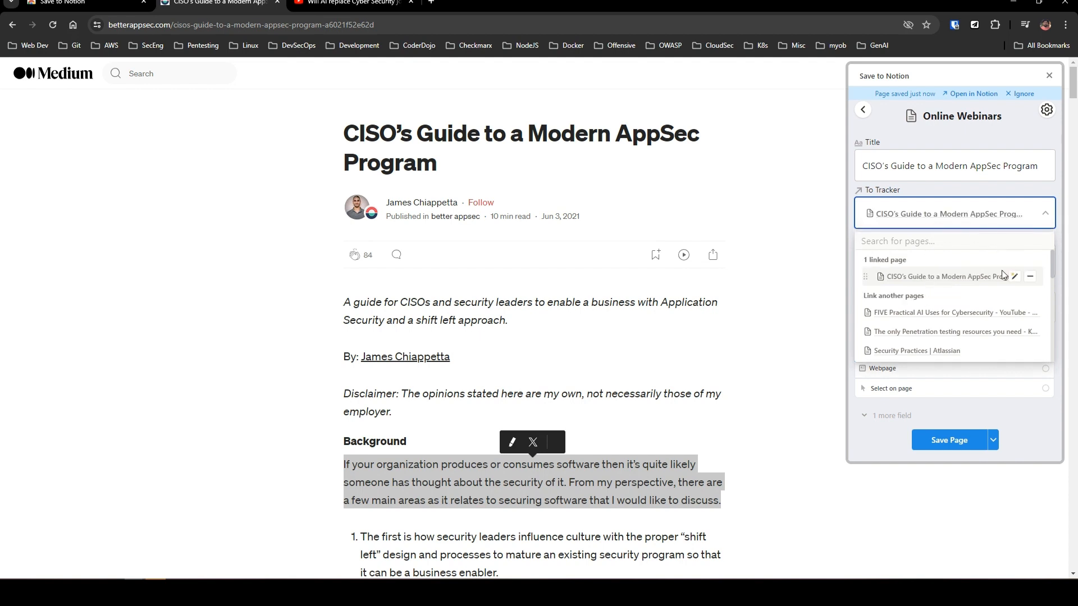
{"action": "left_click", "coordinate": [1039, 439]}
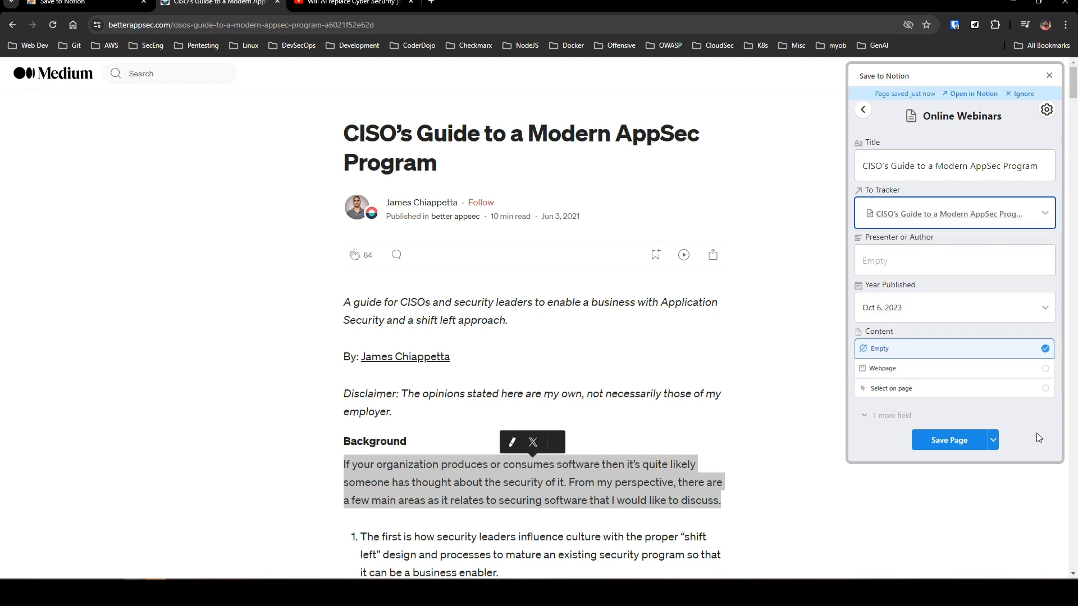
Step: Copy the article author's name into Presenter or Author, save the Online Webinars page and close the clipper
{"action": "left_click", "coordinate": [911, 265]}
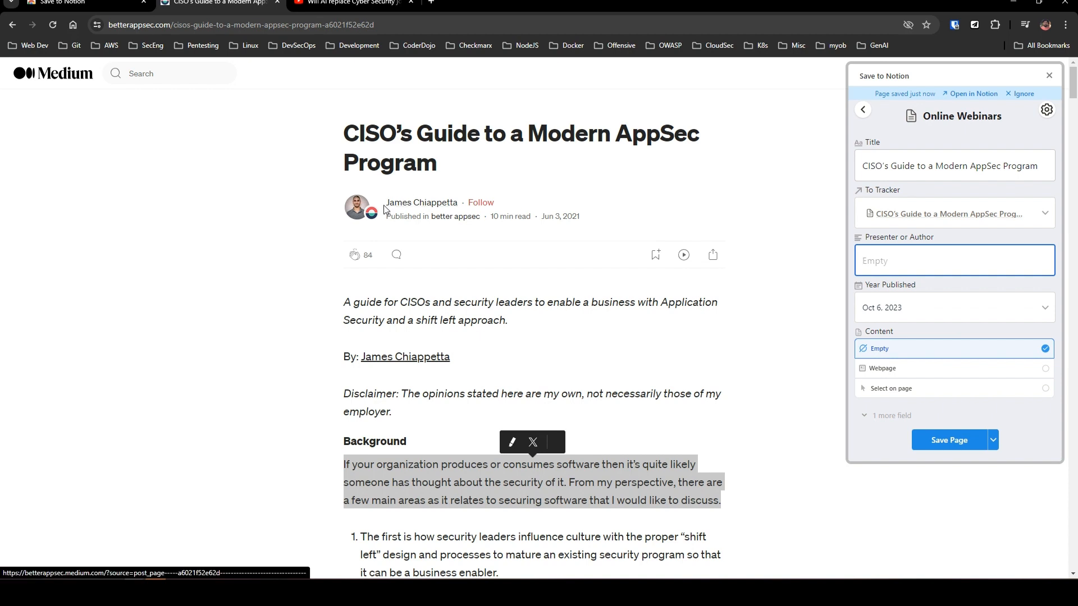
{"action": "left_click_drag", "start_coordinate": [386, 208], "coordinate": [459, 208]}
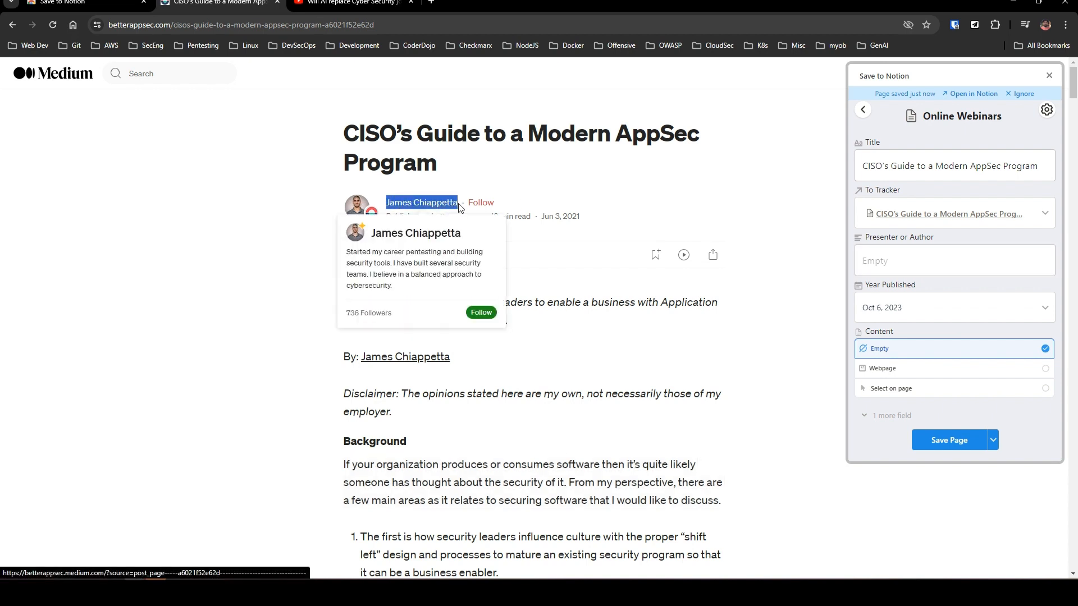
{"action": "right_click", "coordinate": [453, 203]}
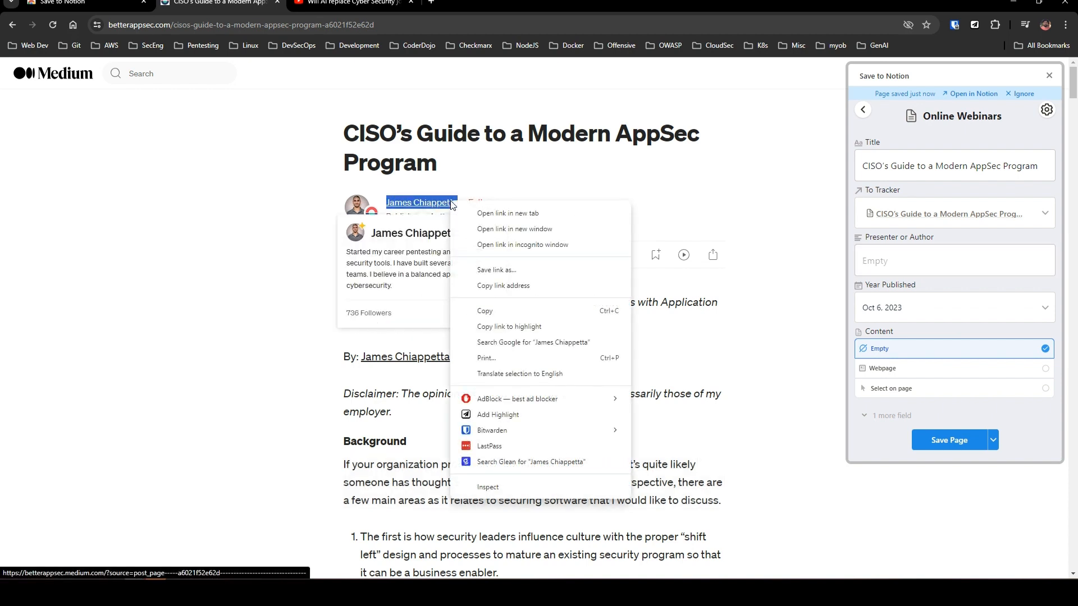
{"action": "left_click", "coordinate": [501, 311]}
{"action": "left_click", "coordinate": [899, 267]}
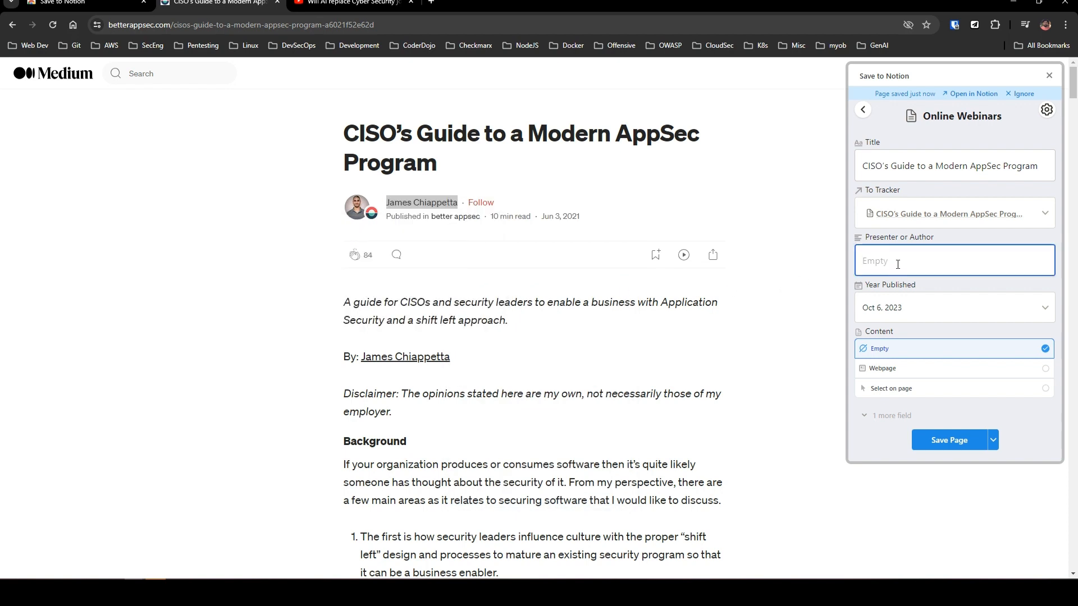
{"action": "key", "text": "ctrl+v"}
{"action": "left_click", "coordinate": [946, 441]}
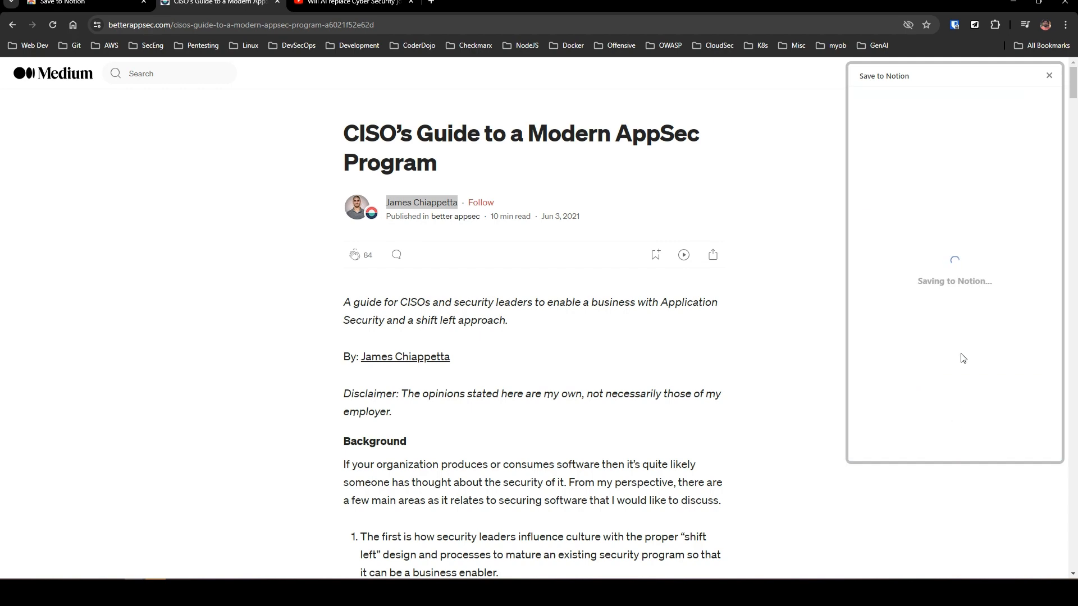
{"action": "left_click", "coordinate": [958, 317]}
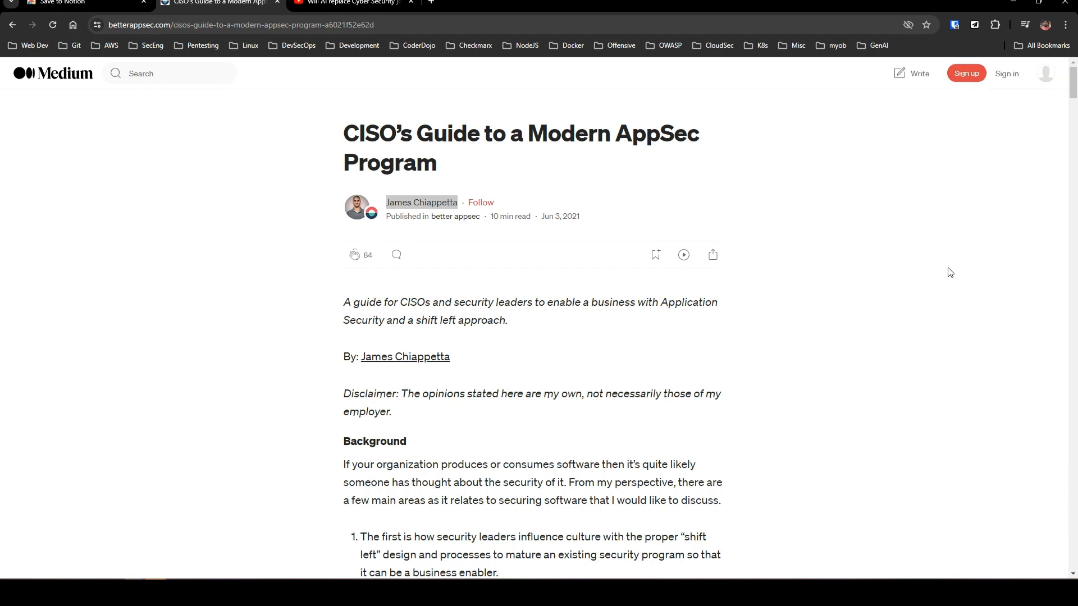
Step: Switch to the ISC2/ISACA CPE Tracker page in Notion and look for the saved article in the Tracker table
{"action": "left_click", "coordinate": [217, 592]}
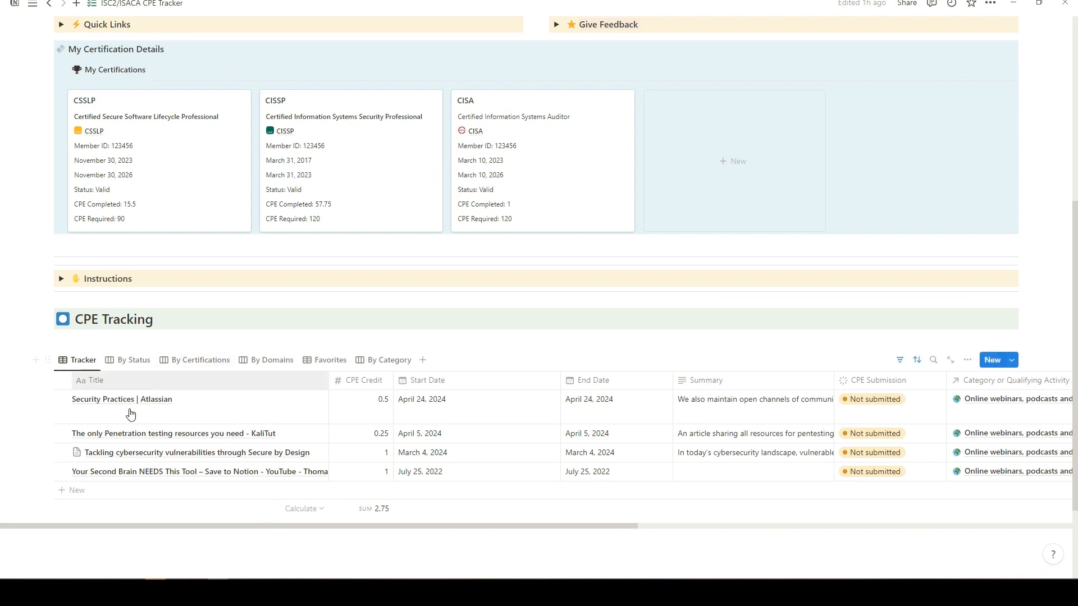
{"action": "scroll", "coordinate": [155, 413], "scroll_direction": "down", "scroll_amount": 1}
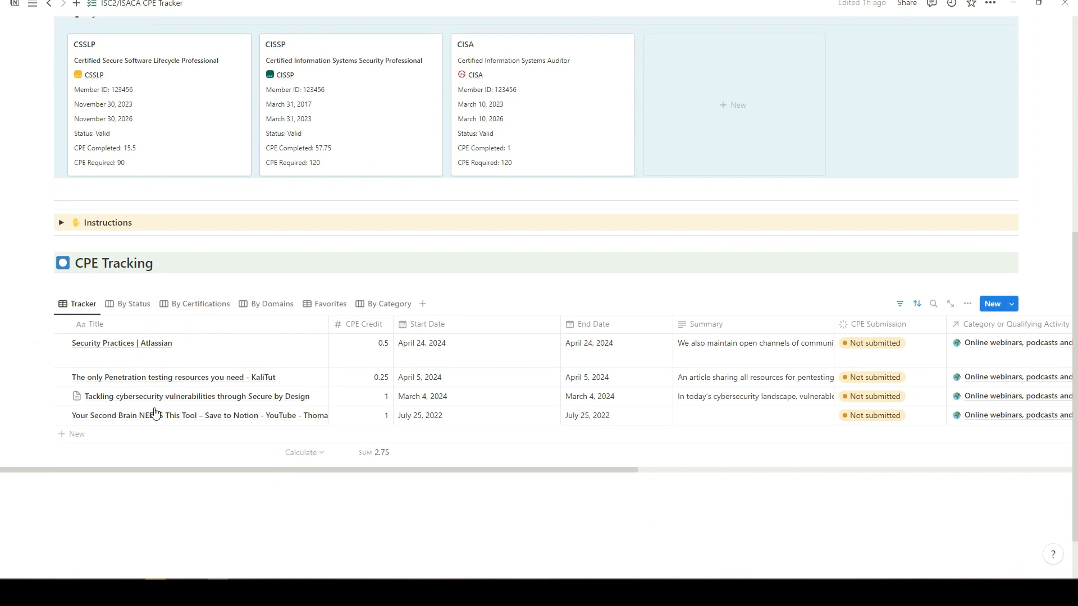
{"action": "scroll", "coordinate": [155, 413], "scroll_direction": "down", "scroll_amount": 1}
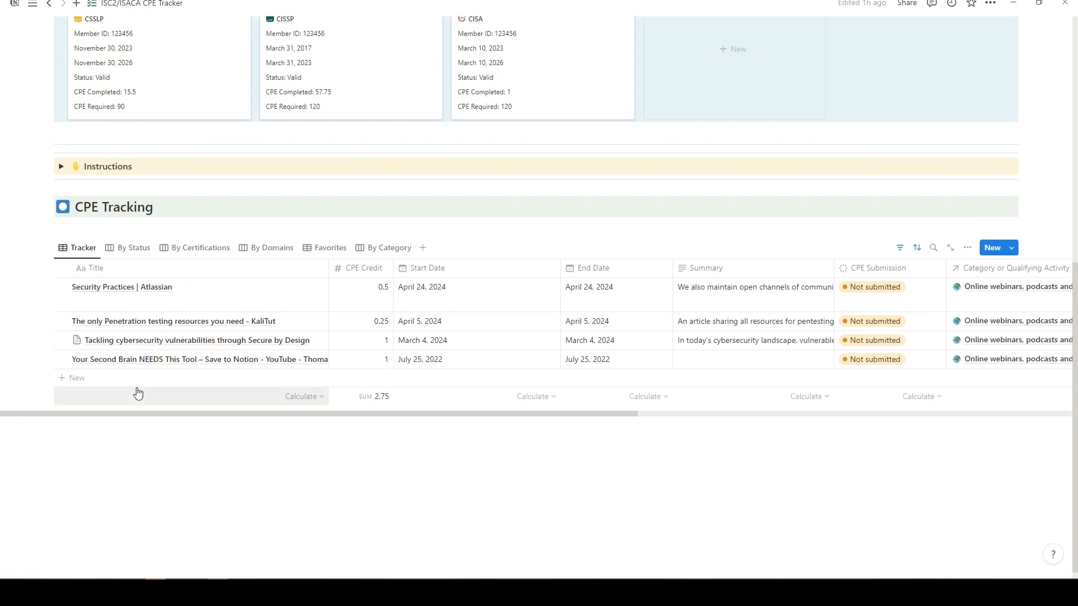
{"action": "scroll", "coordinate": [199, 365], "scroll_direction": "up", "scroll_amount": 4}
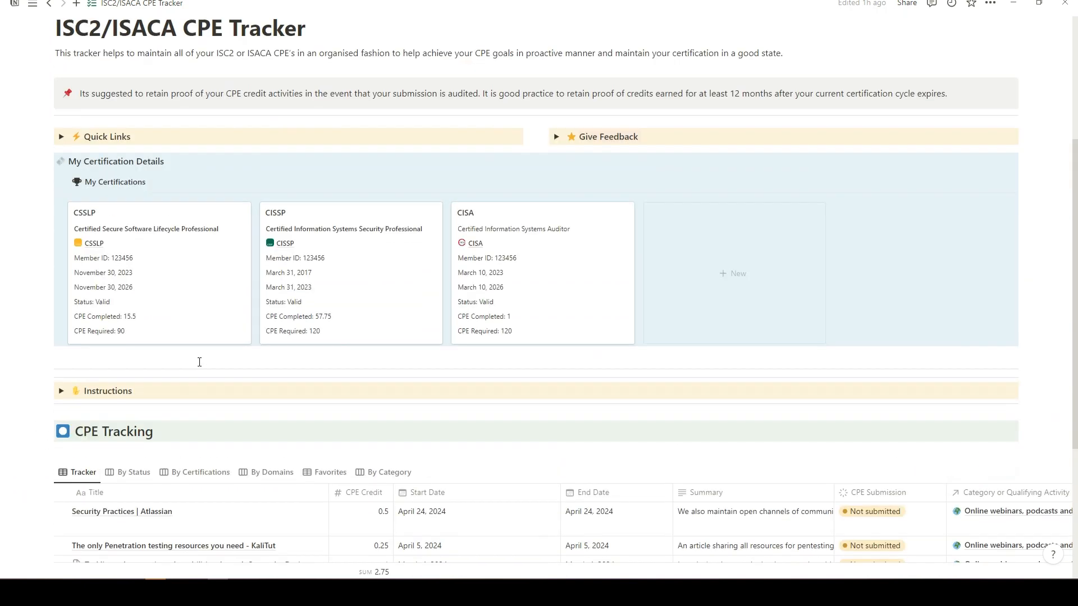
{"action": "scroll", "coordinate": [200, 362], "scroll_direction": "down", "scroll_amount": 3}
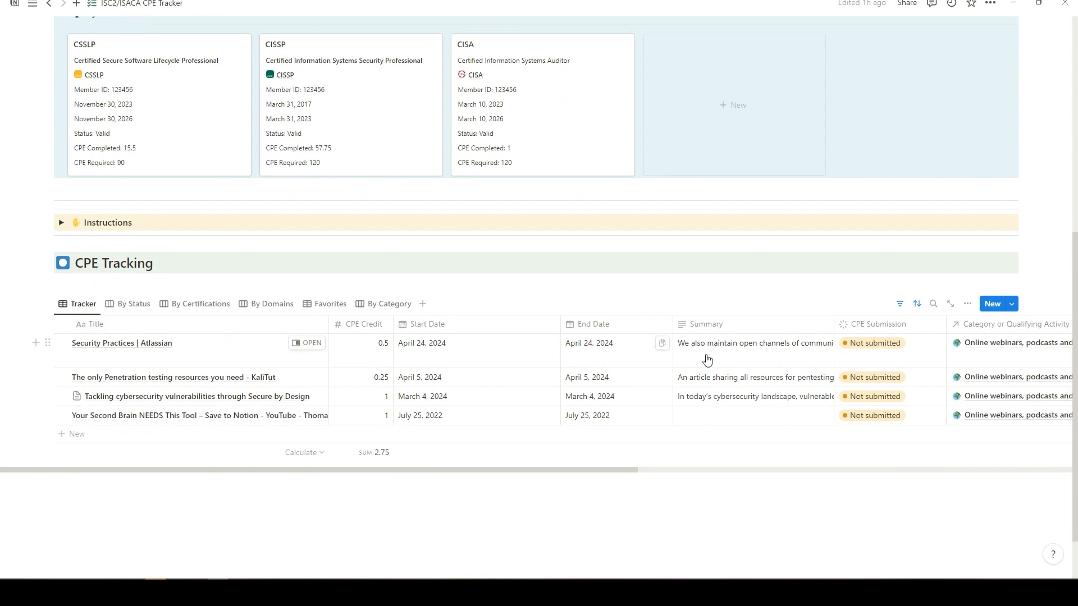
Step: Inspect the Tracker view's Start Date sort and CPE Submission filter, and recheck the listed entries
{"action": "left_click", "coordinate": [898, 305]}
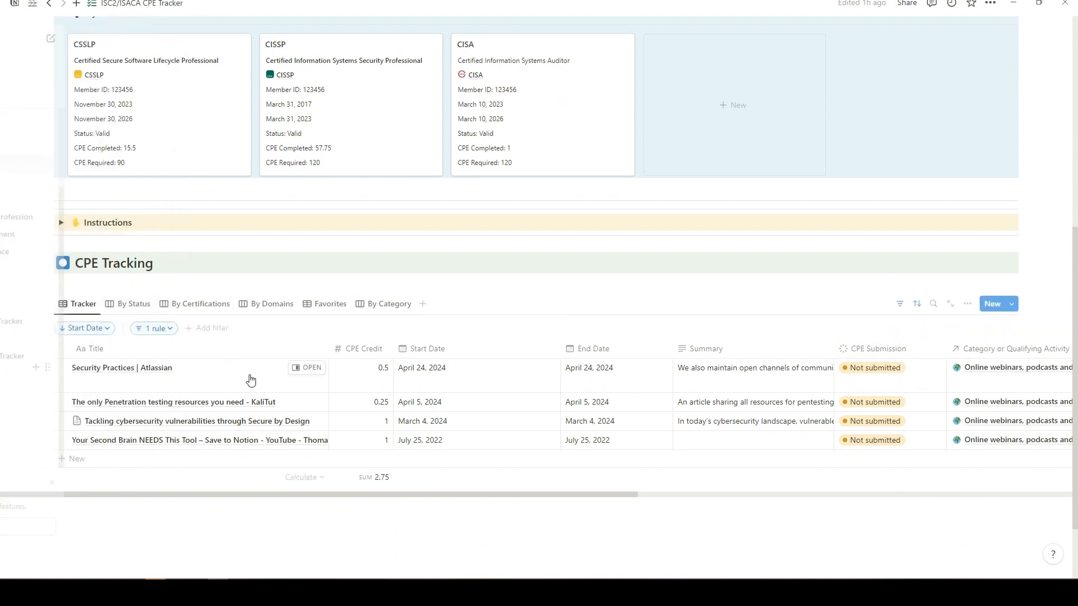
{"action": "left_click", "coordinate": [104, 334]}
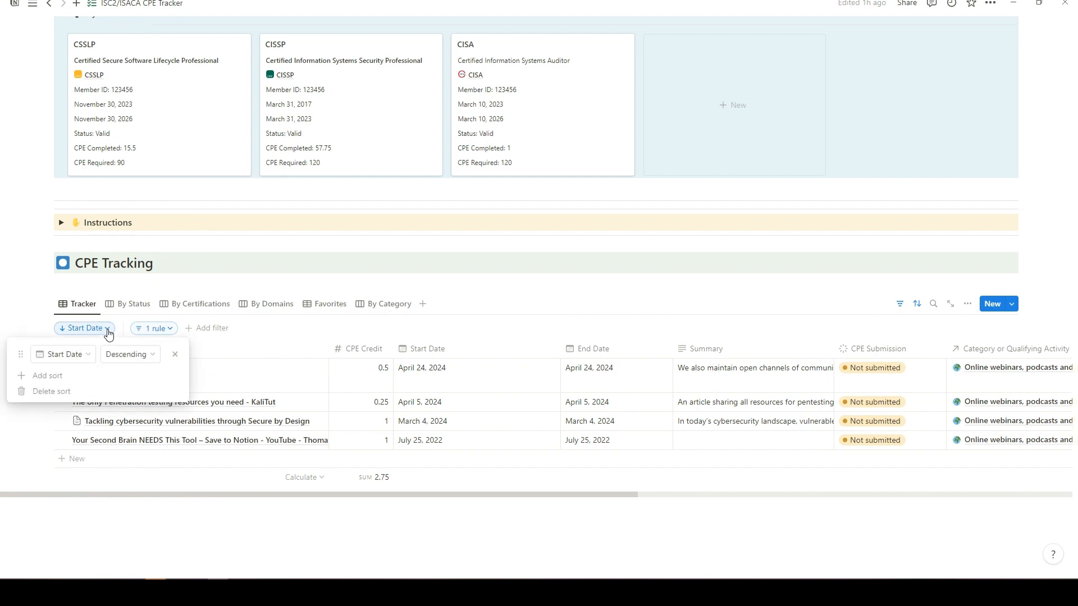
{"action": "left_click", "coordinate": [157, 329]}
{"action": "left_click", "coordinate": [172, 333]}
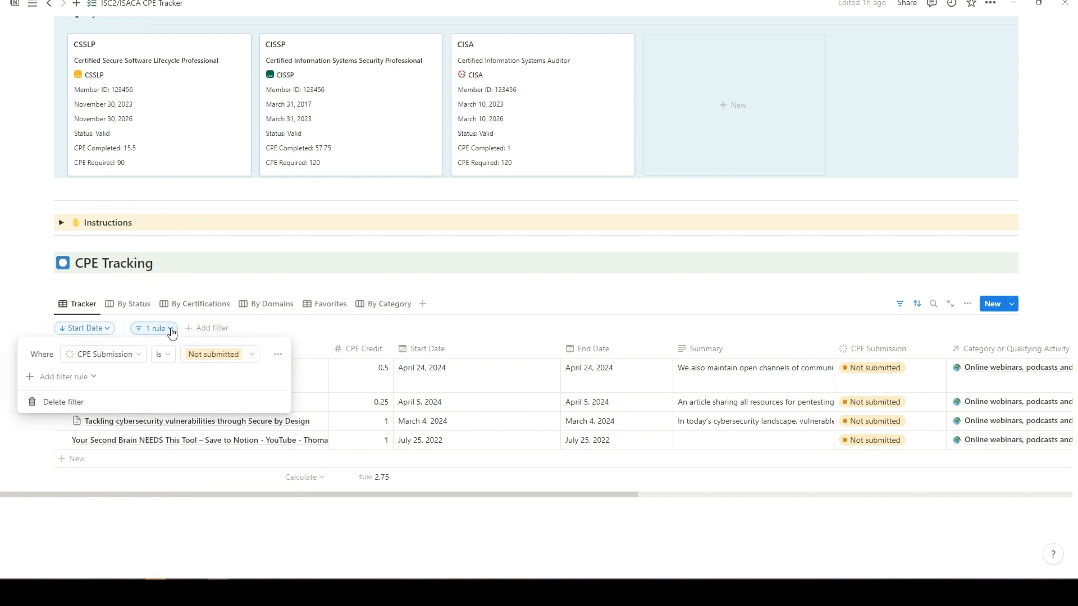
{"action": "left_click", "coordinate": [387, 333]}
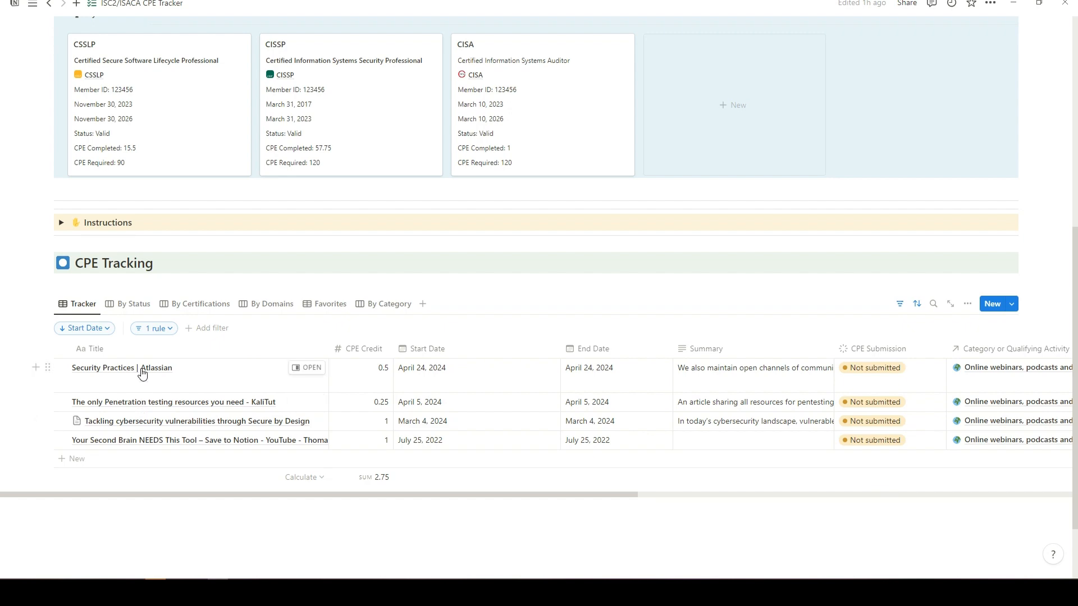
{"action": "scroll", "coordinate": [141, 377], "scroll_direction": "up", "scroll_amount": 2}
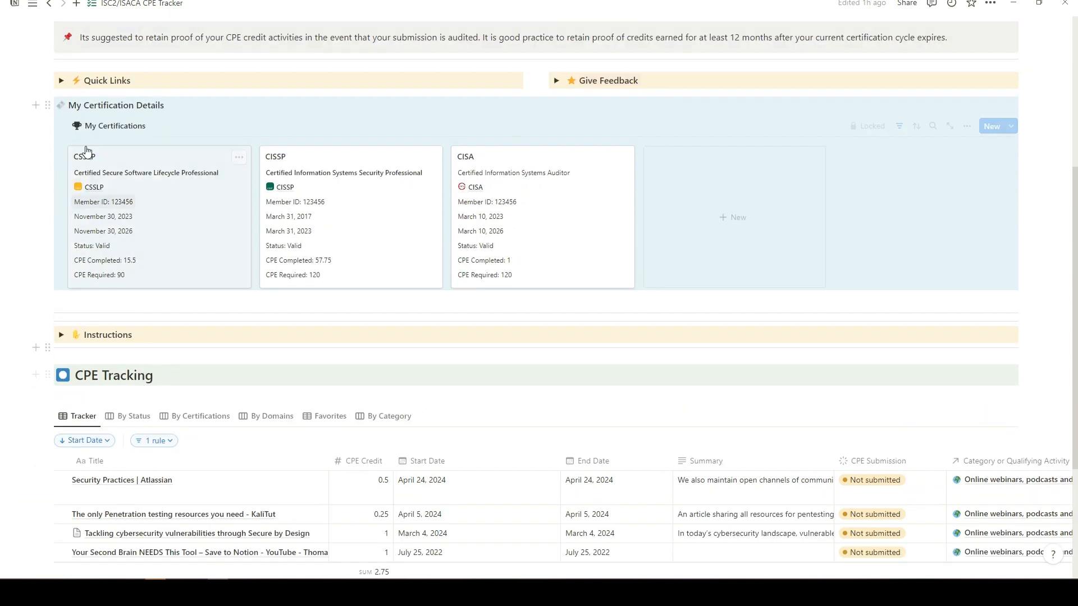
{"action": "scroll", "coordinate": [228, 427], "scroll_direction": "down", "scroll_amount": 4}
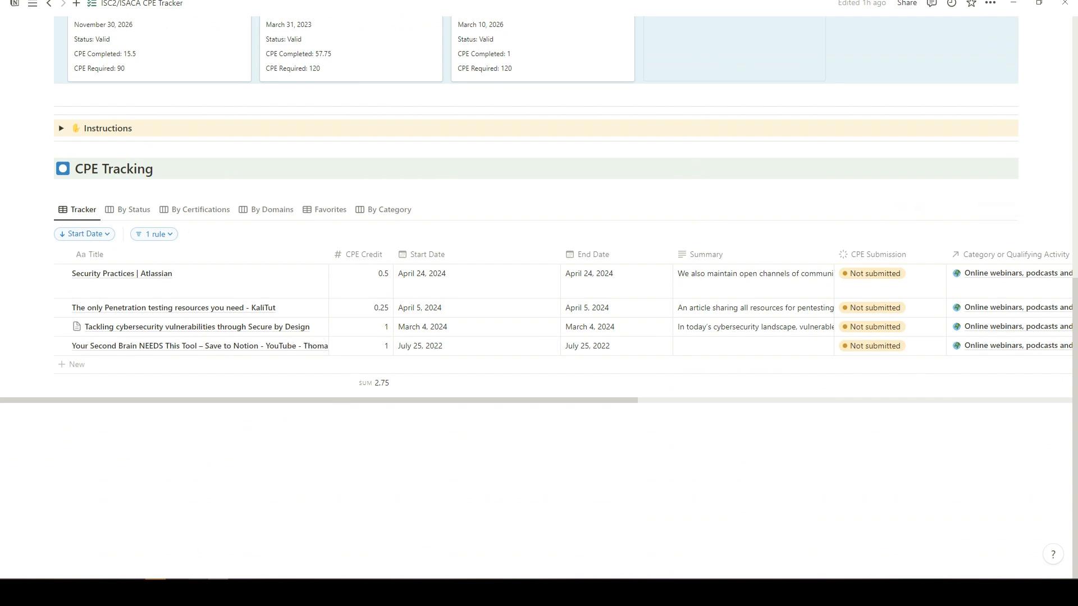
Step: Switch back to the "CISO's Guide to a Modern AppSec Program" article and open its saved page in Notion
{"action": "left_click", "coordinate": [134, 591]}
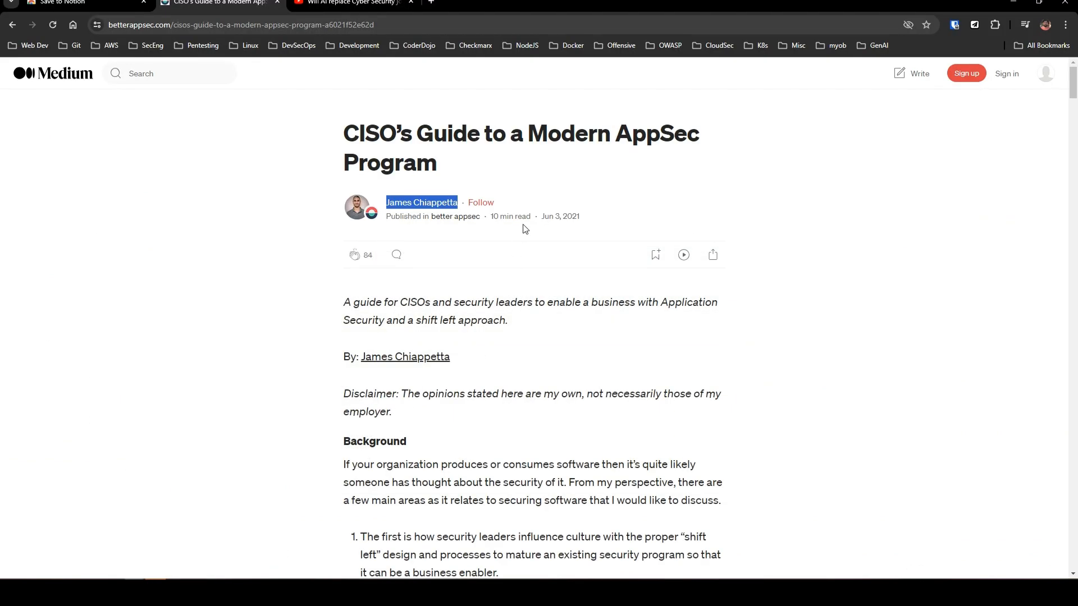
{"action": "left_click", "coordinate": [975, 27]}
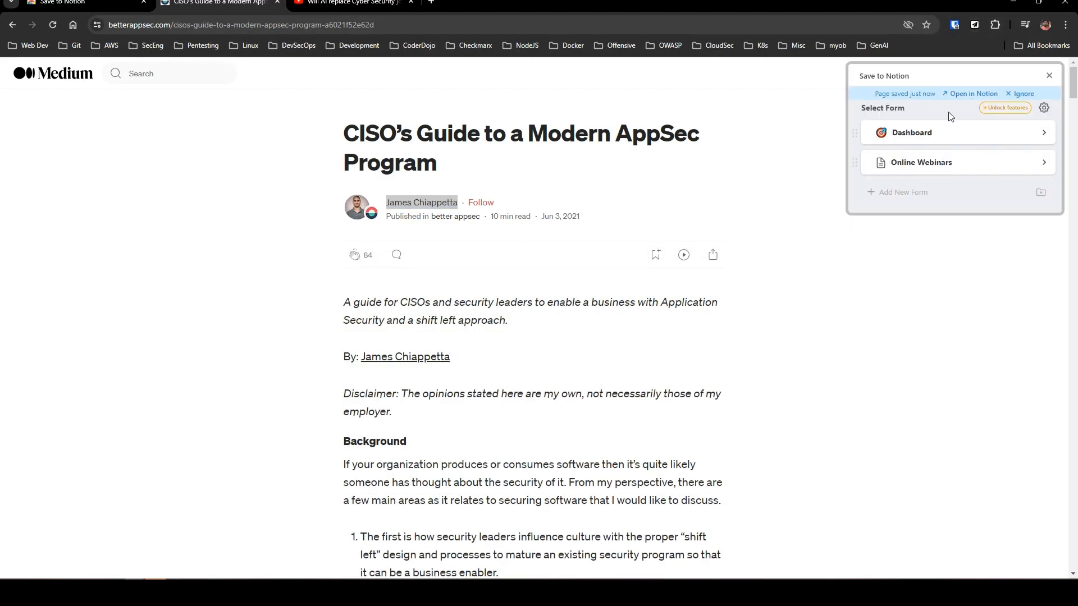
{"action": "left_click", "coordinate": [974, 94]}
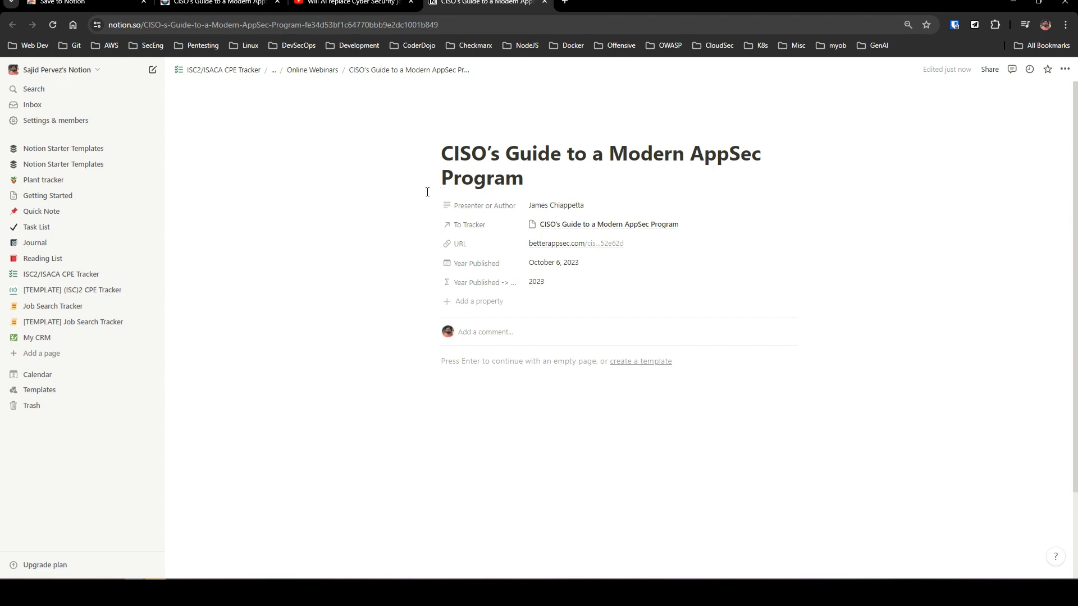
Step: Open the ISC2/ISACA CPE Tracker page in the browser and look for the CISO's Guide article in the Tracker table
{"action": "left_click", "coordinate": [53, 275]}
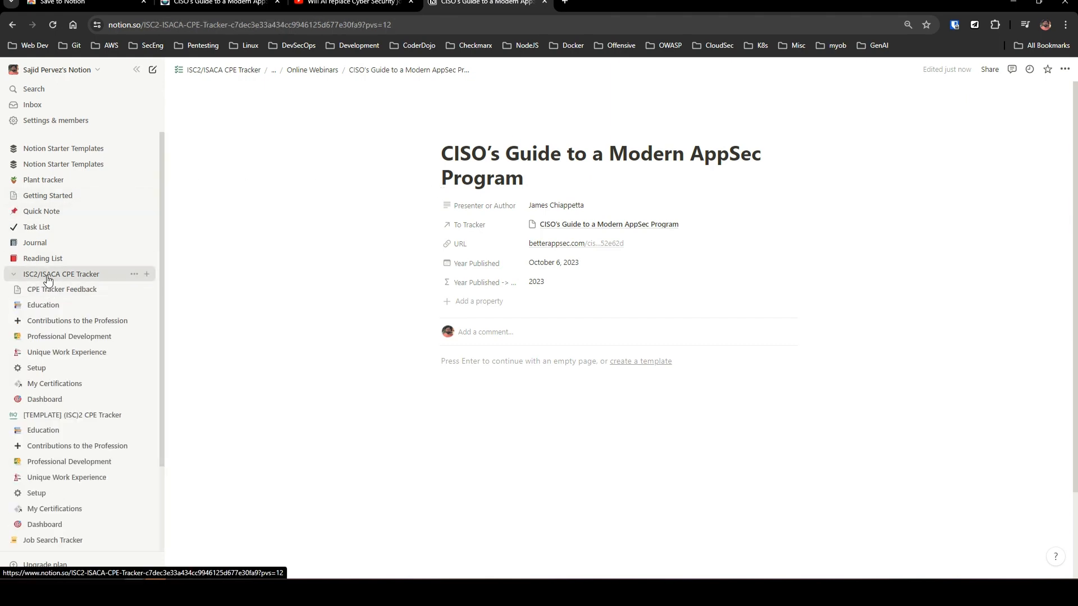
{"action": "scroll", "coordinate": [453, 386], "scroll_direction": "down", "scroll_amount": 12}
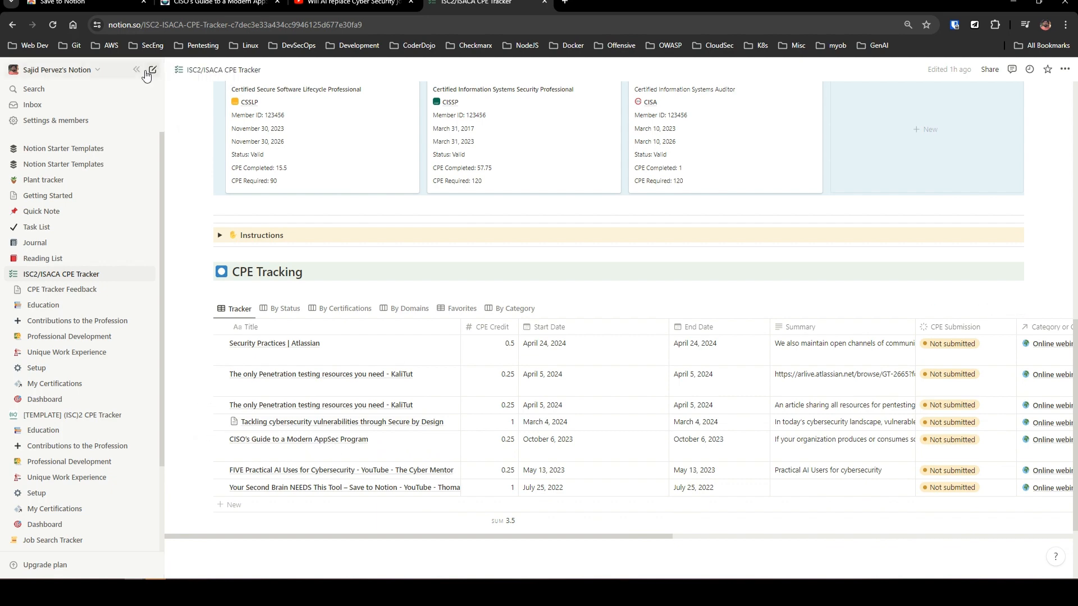
{"action": "left_click", "coordinate": [137, 70]}
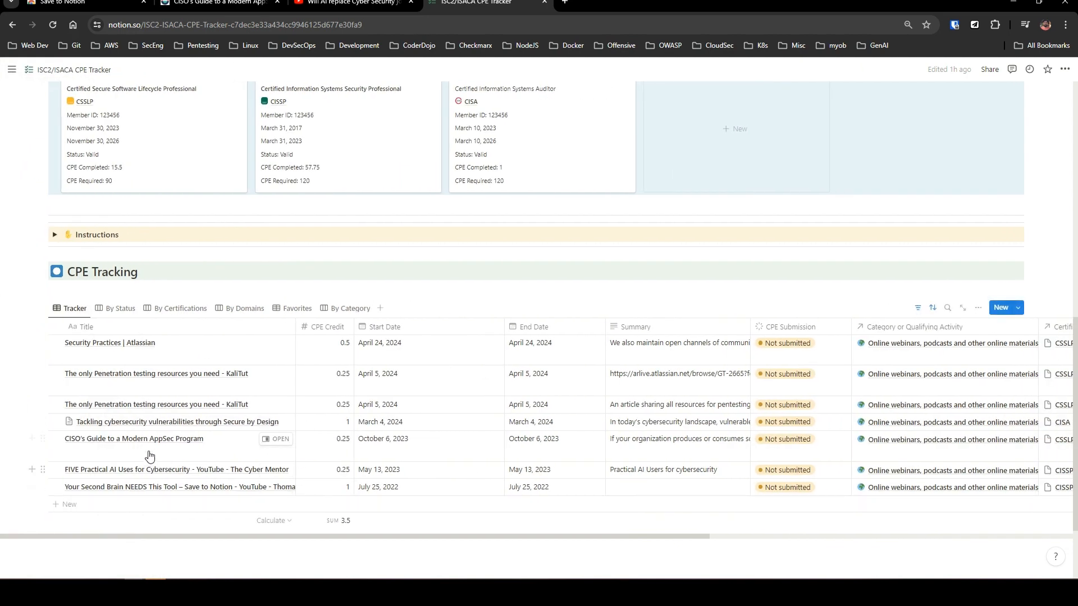
Step: Open the article's linked "Online webinars, podcasts and other online materials" category page, examine its table and close it
{"action": "left_click", "coordinate": [903, 440]}
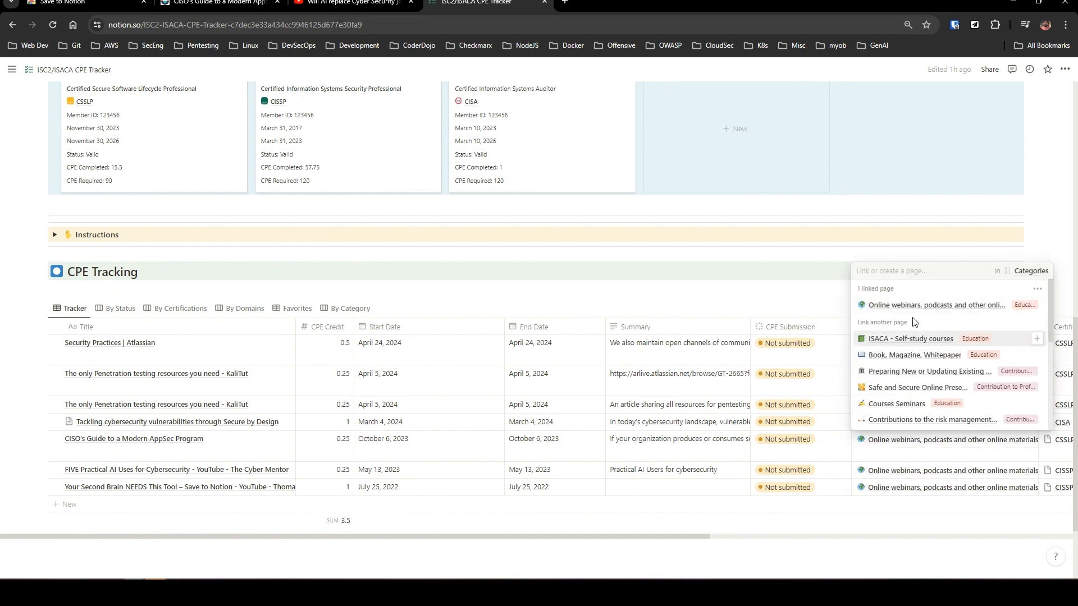
{"action": "left_click", "coordinate": [920, 307]}
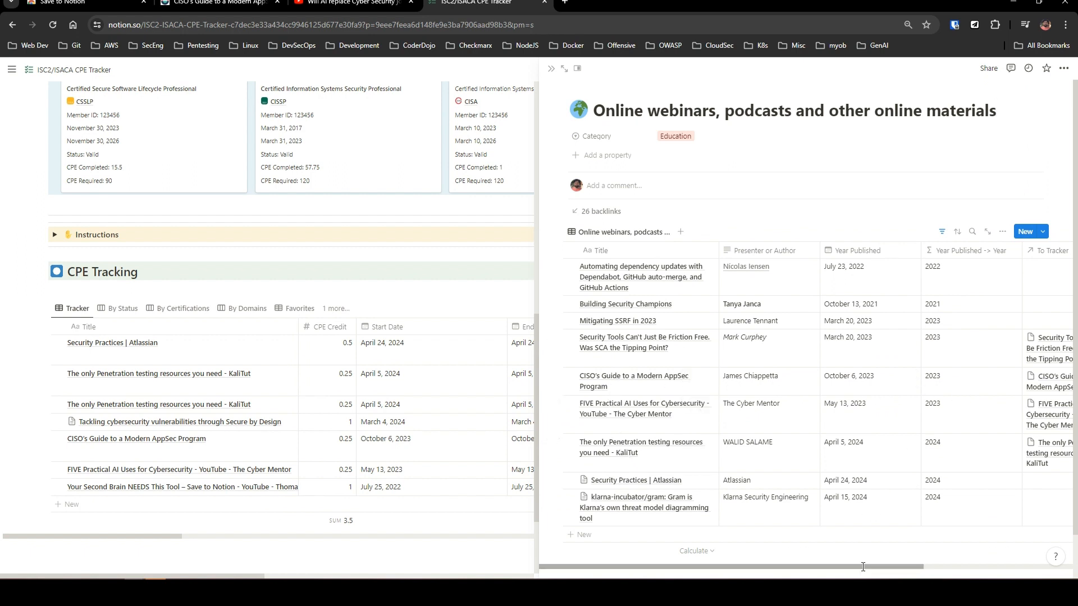
{"action": "scroll", "coordinate": [889, 563], "scroll_direction": "right", "scroll_amount": 1}
{"action": "scroll", "coordinate": [888, 564], "scroll_direction": "right", "scroll_amount": 3}
{"action": "scroll", "coordinate": [888, 564], "scroll_direction": "left", "scroll_amount": 4}
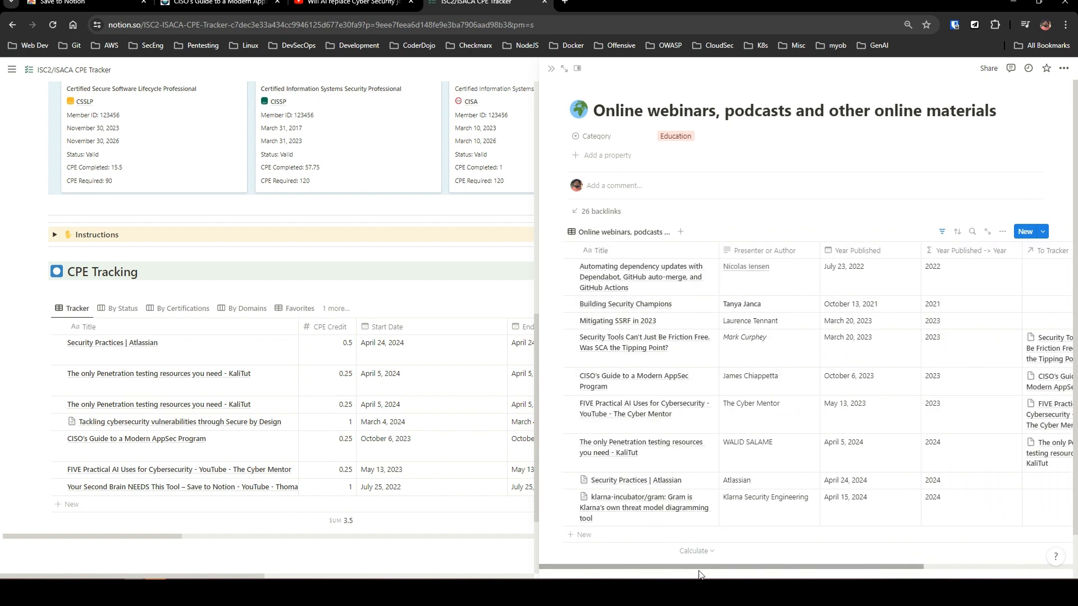
{"action": "left_click", "coordinate": [552, 68]}
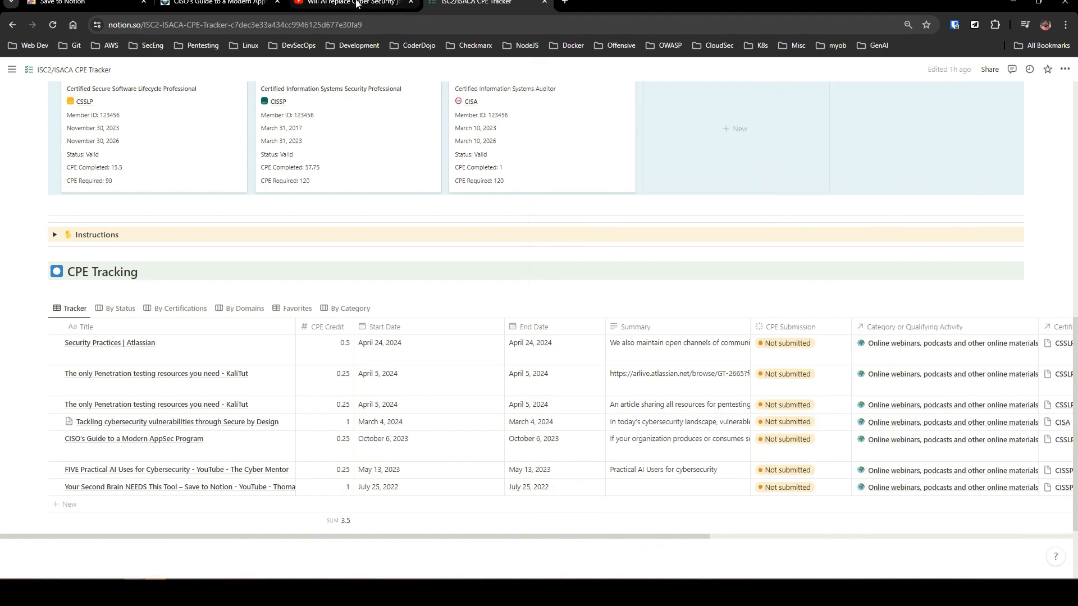
Step: Switch to the "Will AI replace Cyber Security jobs?" YouTube video, reopen the clipper and open its Dashboard form
{"action": "left_click", "coordinate": [356, 3]}
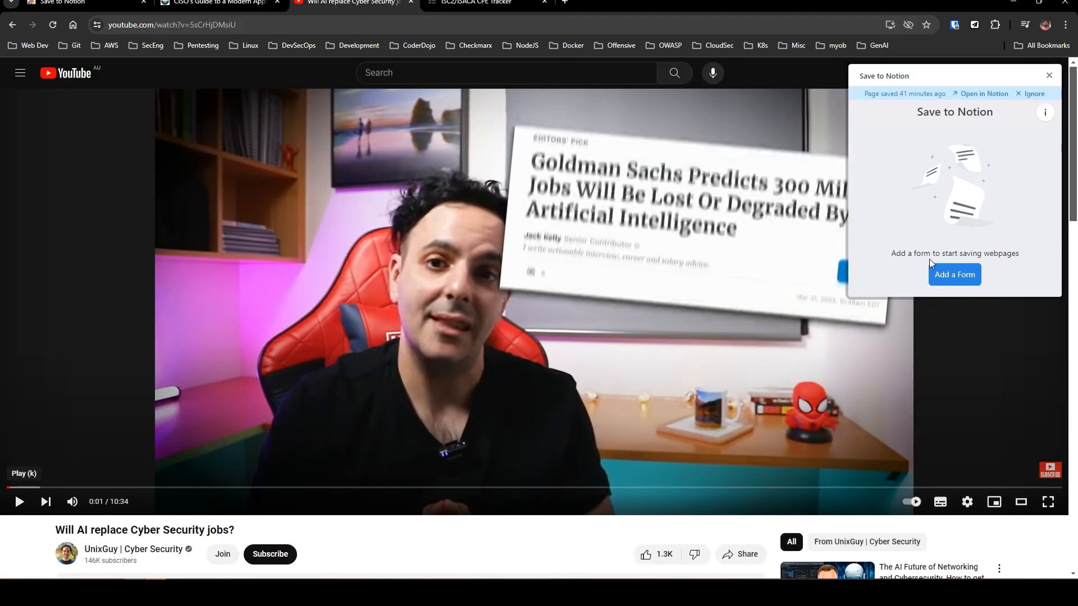
{"action": "left_click", "coordinate": [1049, 75]}
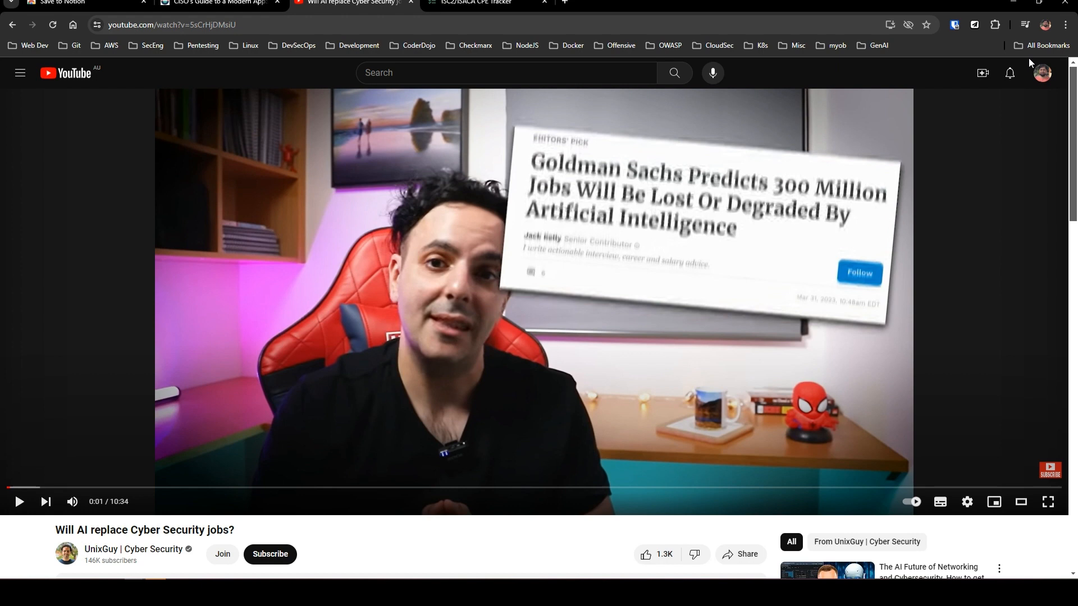
{"action": "left_click", "coordinate": [977, 26]}
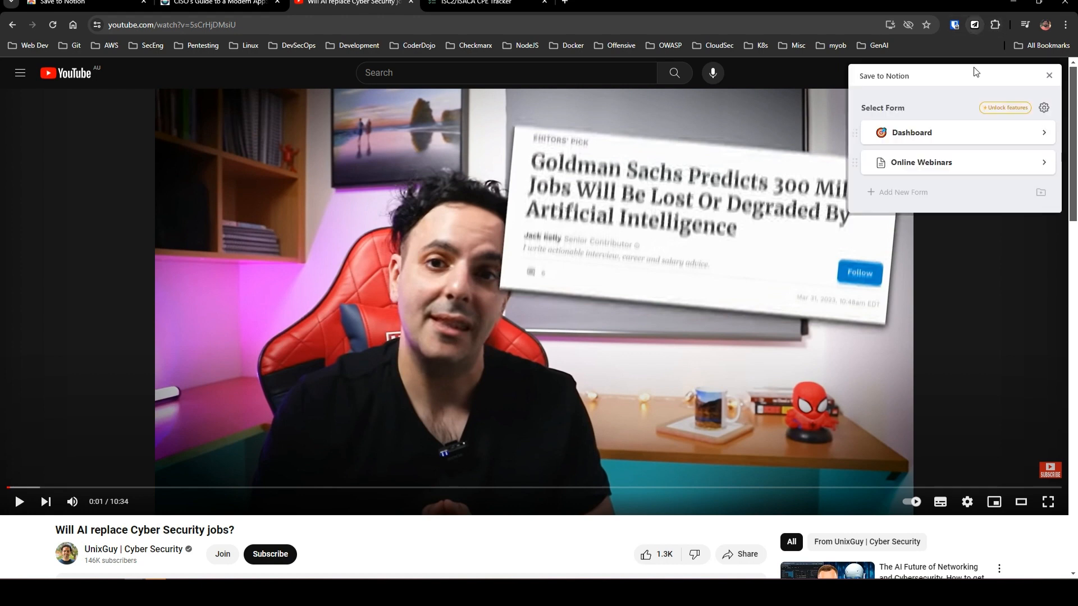
{"action": "left_click", "coordinate": [953, 129]}
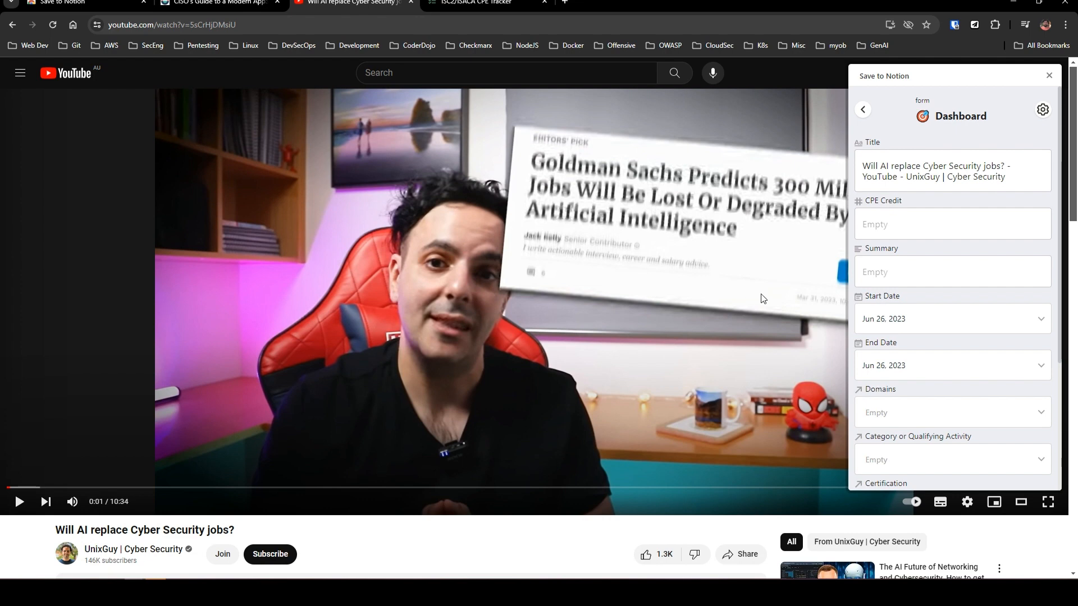
Step: Set CPE Credit to 0.25 and the Summary to "A video if AI will replace cyber jobs."
{"action": "left_click", "coordinate": [911, 223]}
{"action": "type", "text": "0.25"}
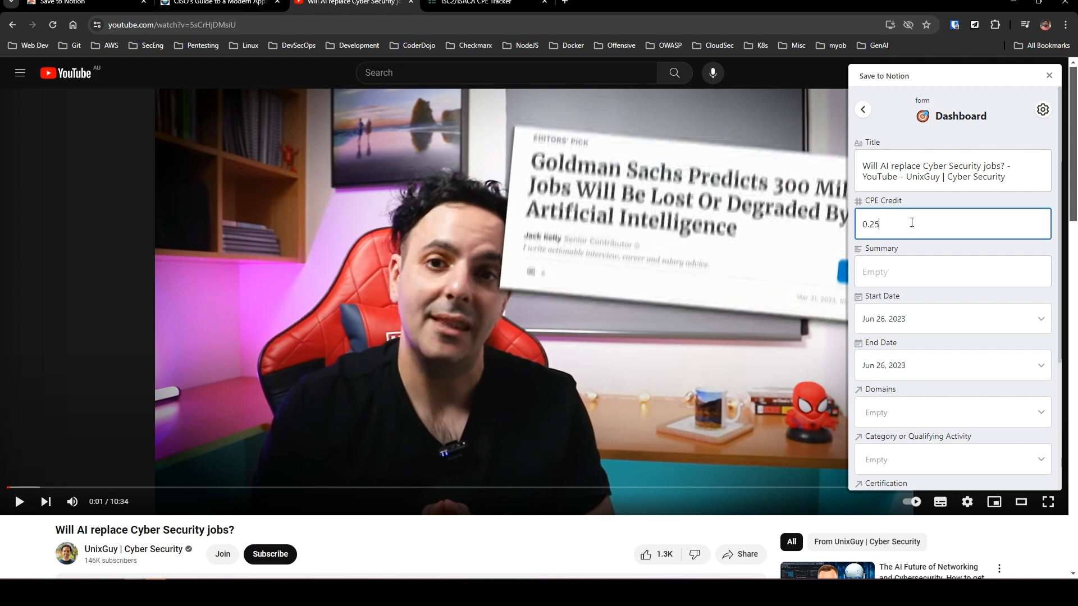
{"action": "left_click", "coordinate": [896, 273]}
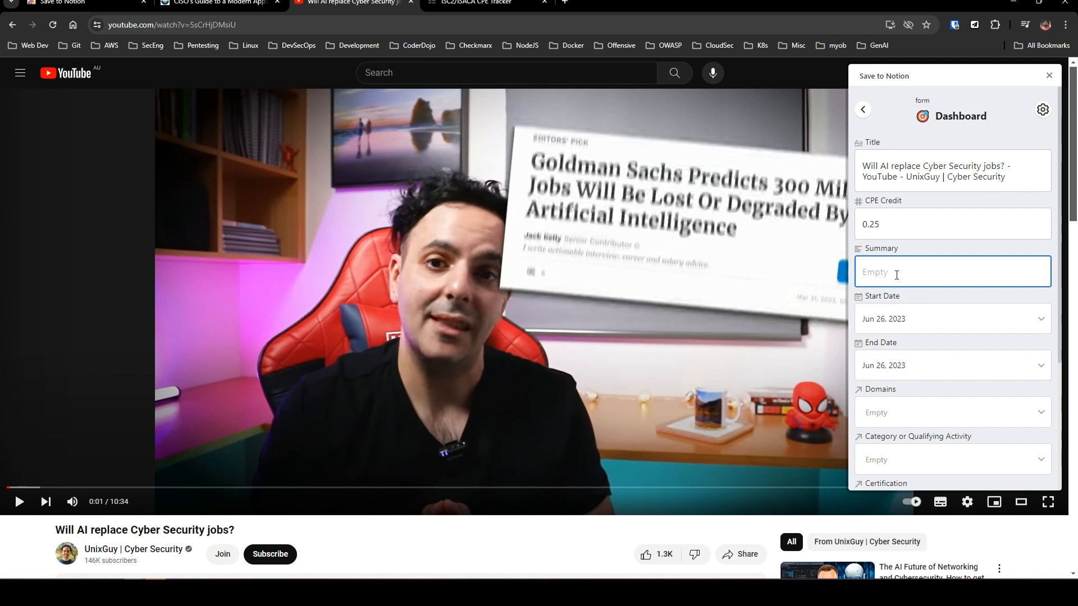
{"action": "type", "text": "W"}
{"action": "key", "text": "BackSpace"}
{"action": "type", "text": "A"}
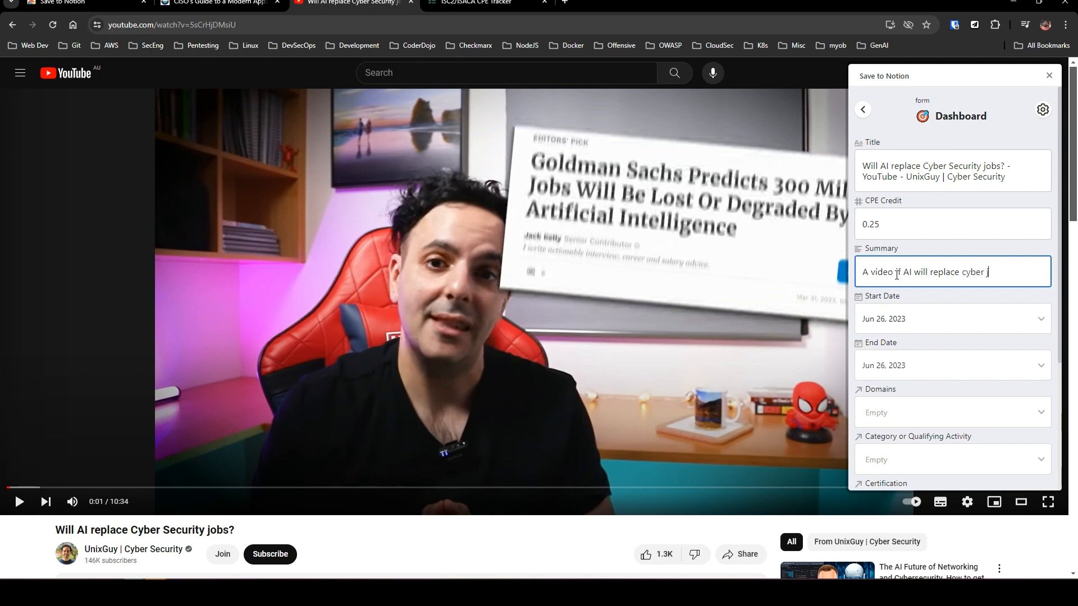
Step: Link the CISSP - Non Security and CSSLP - Non Security domains and the "Online webinars, podcasts and other online materials" category
{"action": "scroll", "coordinate": [935, 404], "scroll_direction": "down", "scroll_amount": 1}
{"action": "left_click", "coordinate": [931, 362]}
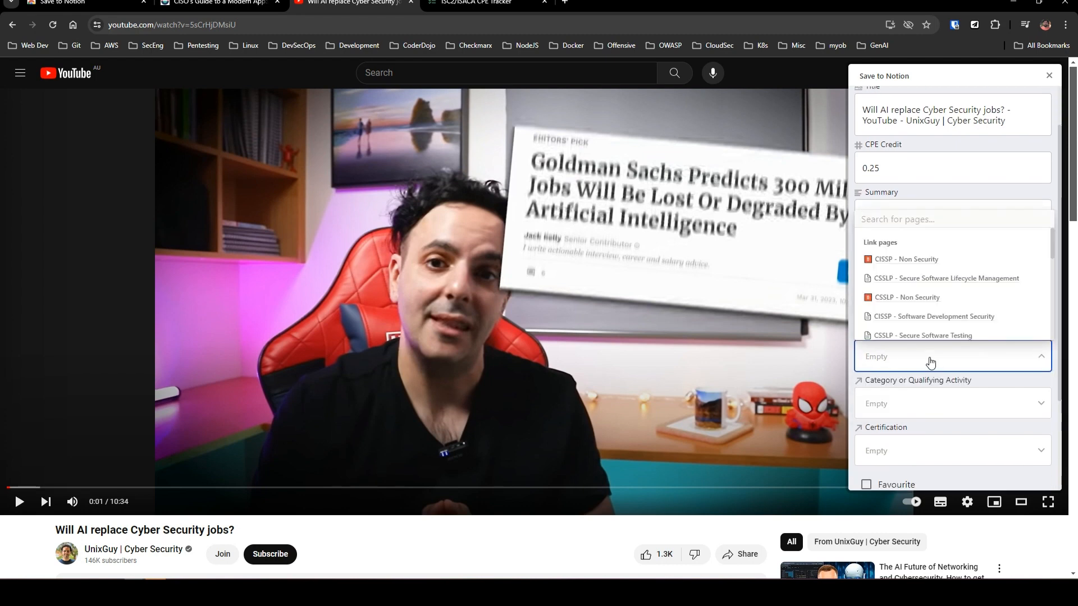
{"action": "left_click", "coordinate": [918, 266]}
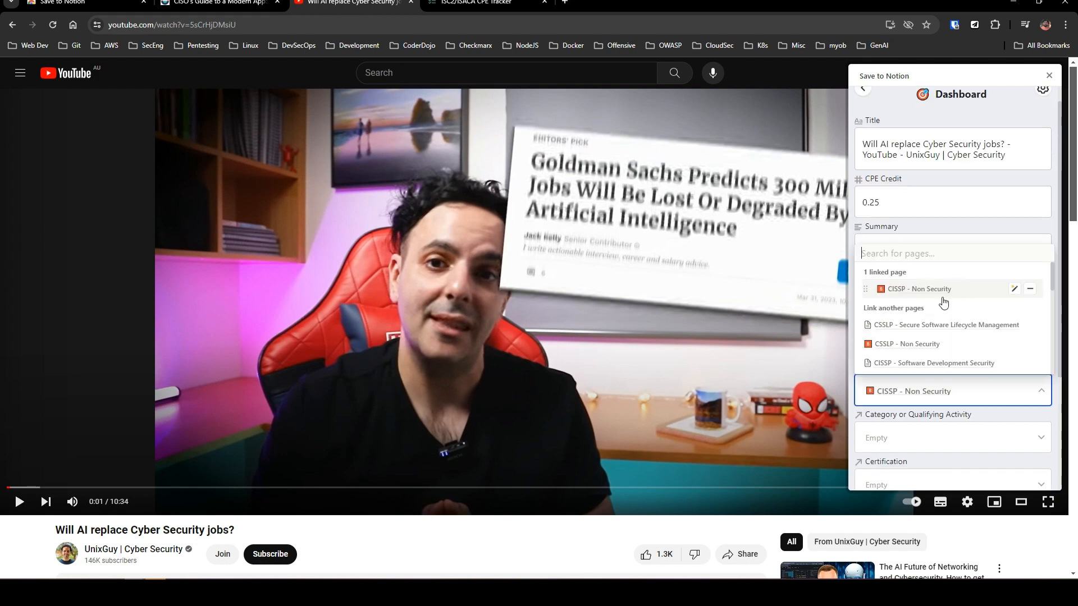
{"action": "left_click", "coordinate": [921, 343]}
{"action": "left_click", "coordinate": [941, 420]}
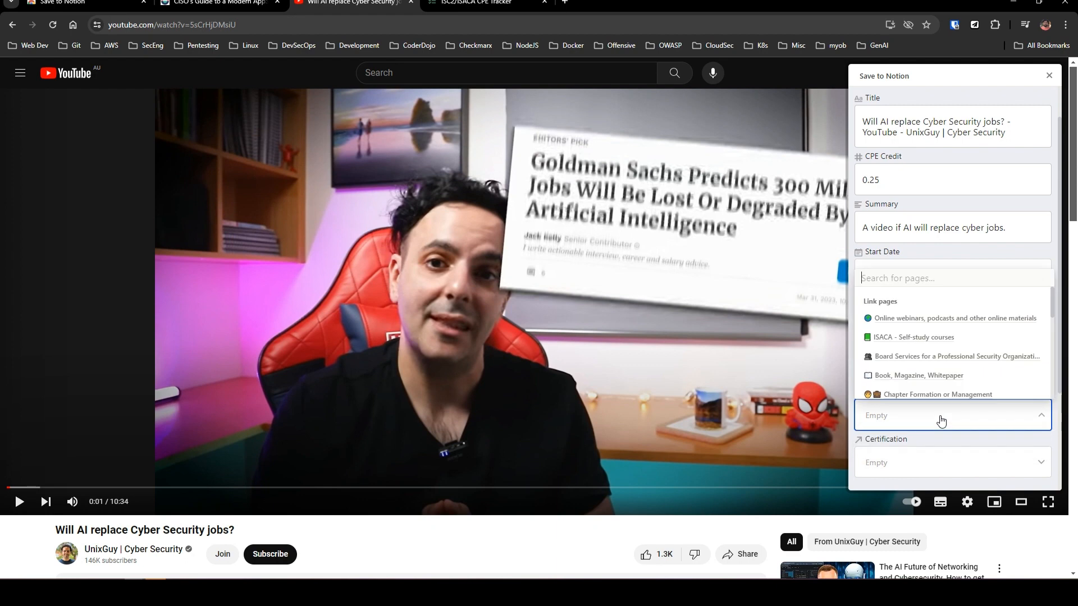
{"action": "left_click", "coordinate": [920, 319]}
Step: Link the CSSLP and CISSP certifications, then save the Dashboard page and close the clipper
{"action": "left_click", "coordinate": [950, 444]}
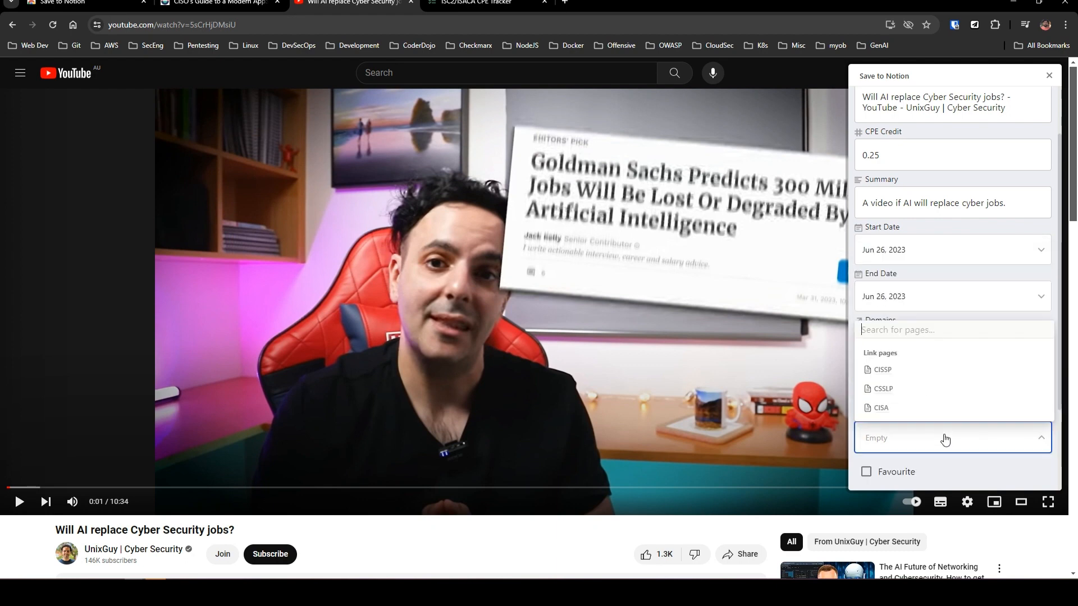
{"action": "left_click", "coordinate": [897, 391]}
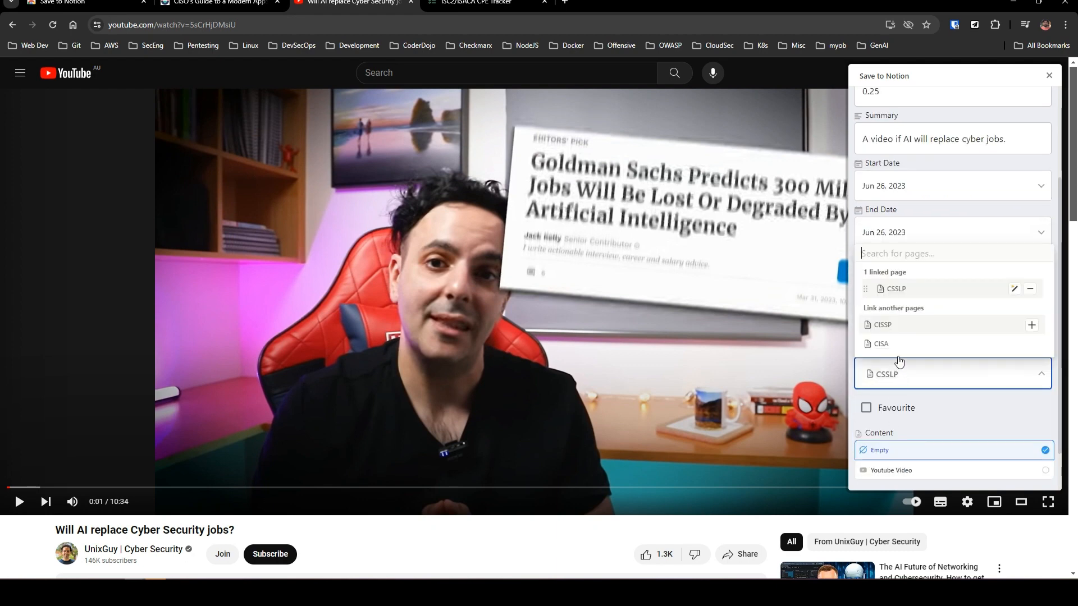
{"action": "left_click", "coordinate": [890, 325]}
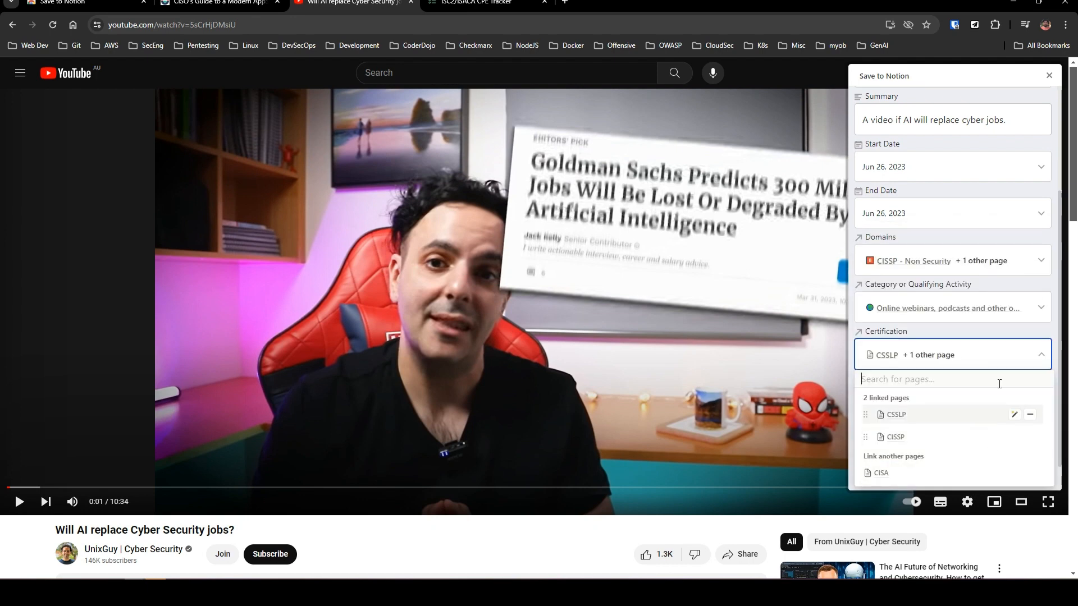
{"action": "left_click", "coordinate": [1003, 339]}
{"action": "scroll", "coordinate": [897, 421], "scroll_direction": "down", "scroll_amount": 1}
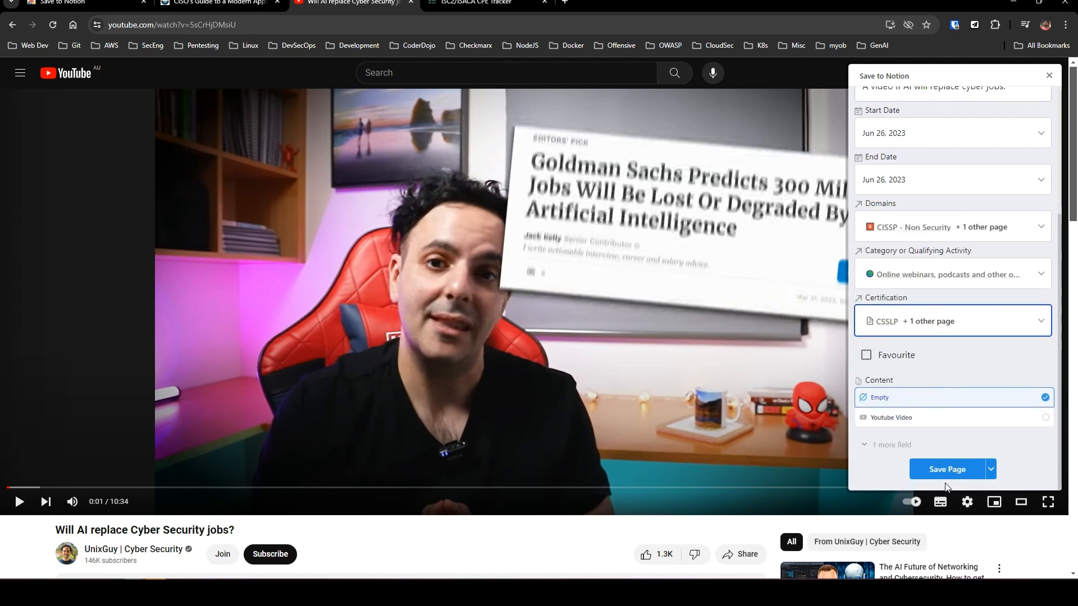
{"action": "left_click", "coordinate": [959, 473]}
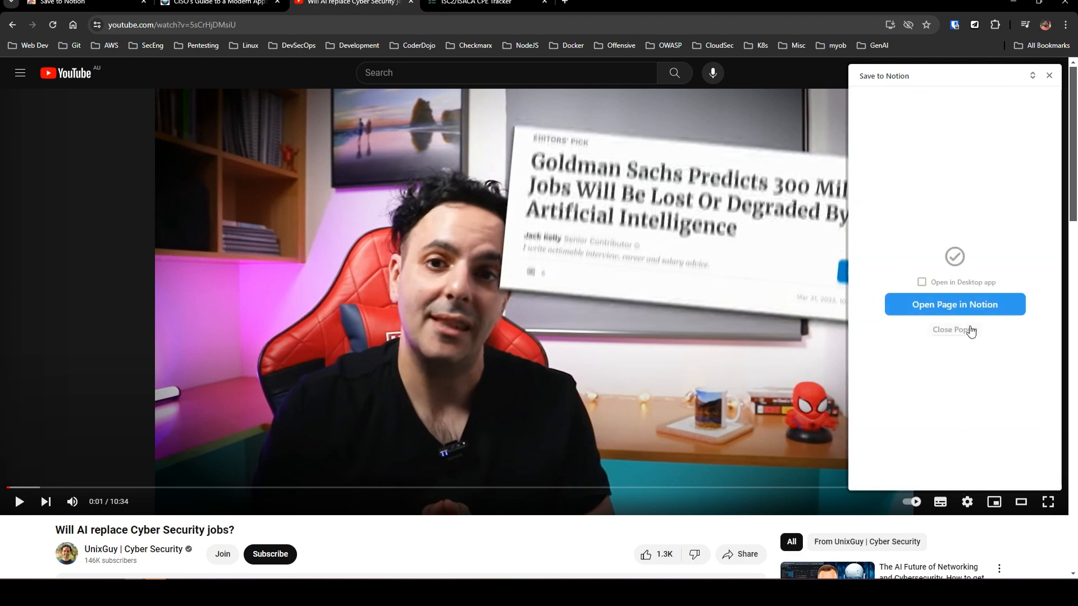
{"action": "left_click", "coordinate": [970, 332]}
Step: Open the Online Webinars form and link the "Will AI replace Cyber Security jobs?" page in To Tracker
{"action": "left_click", "coordinate": [975, 24]}
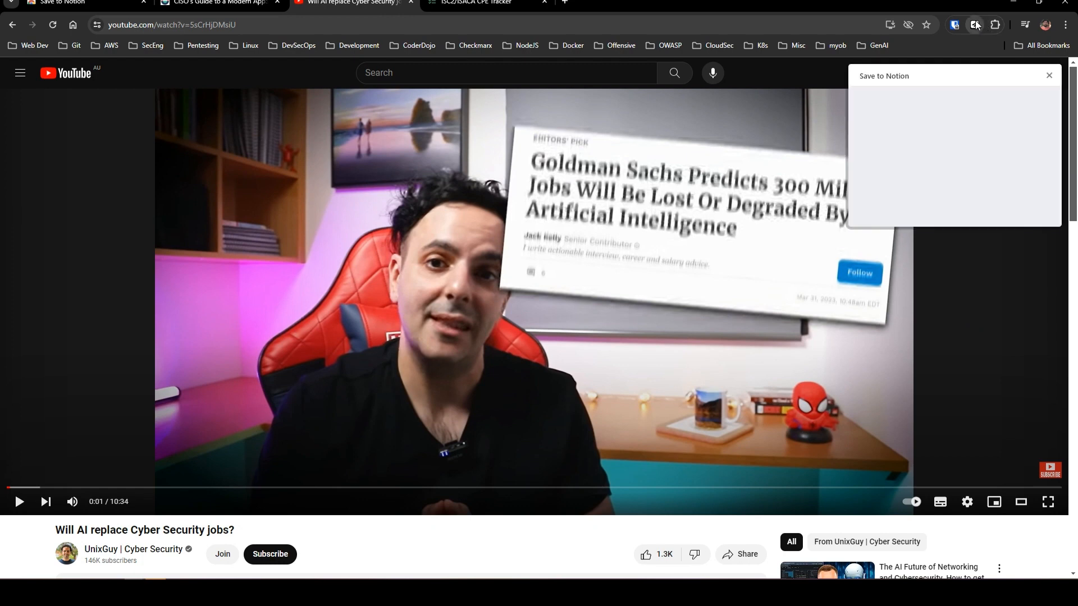
{"action": "left_click", "coordinate": [938, 166]}
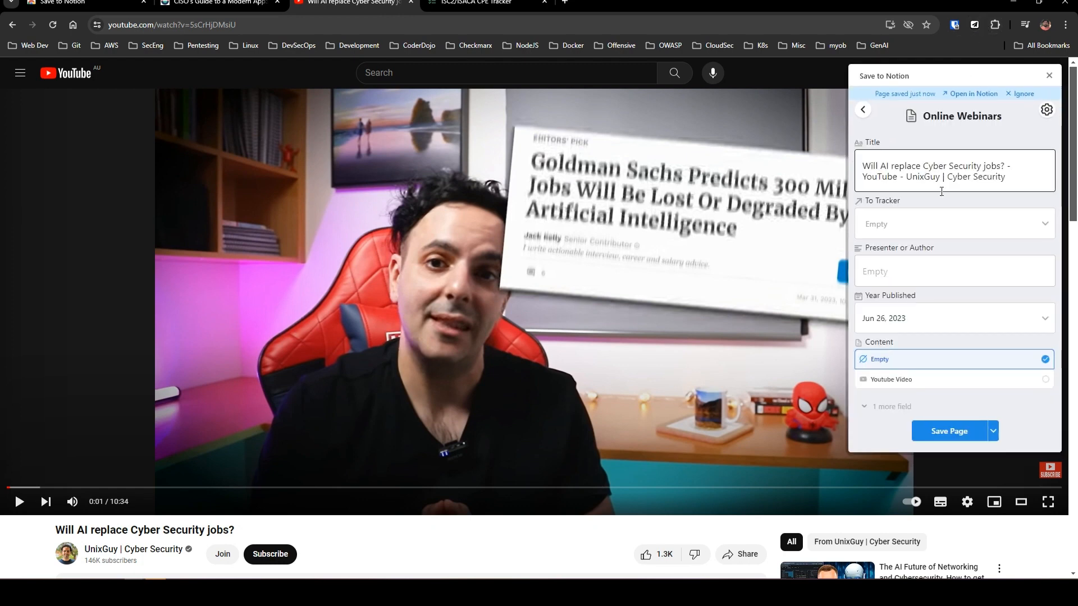
{"action": "left_click", "coordinate": [936, 231]}
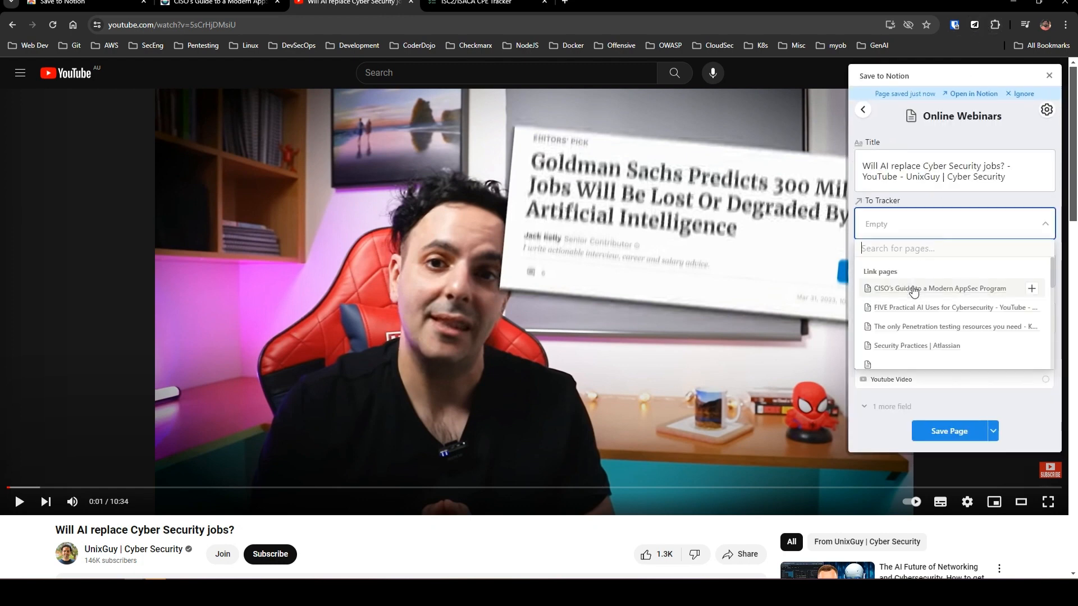
{"action": "left_click", "coordinate": [893, 234]}
{"action": "left_click", "coordinate": [893, 234]}
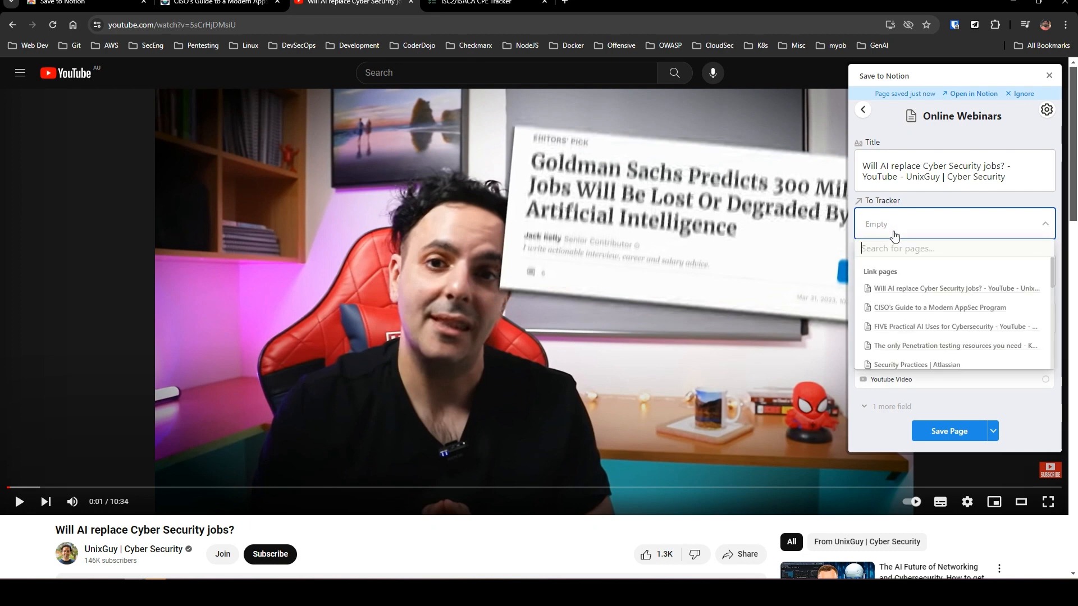
{"action": "left_click", "coordinate": [891, 292]}
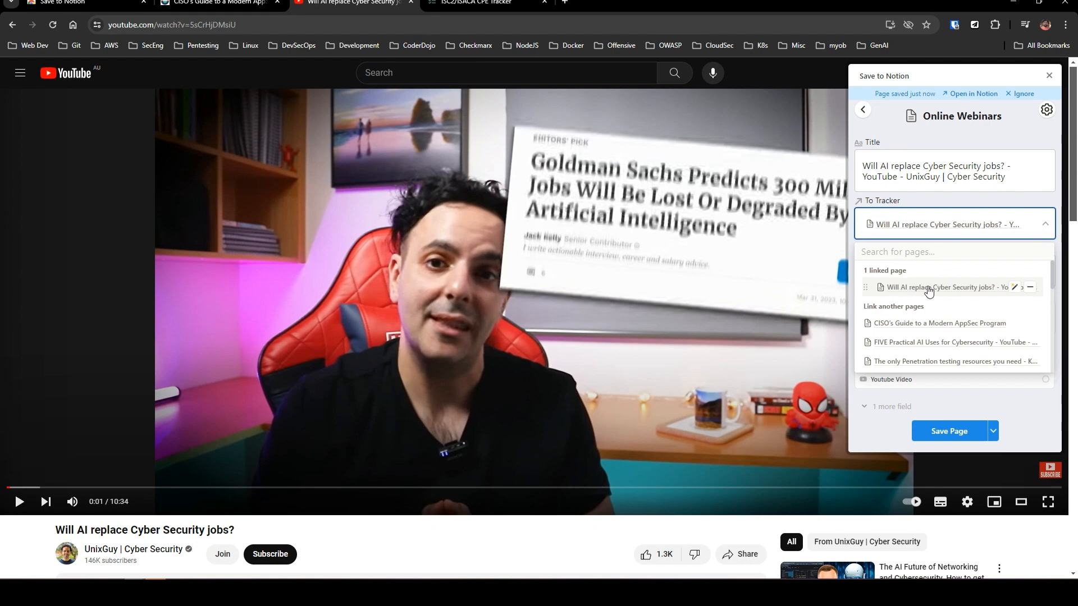
{"action": "left_click", "coordinate": [1029, 411]}
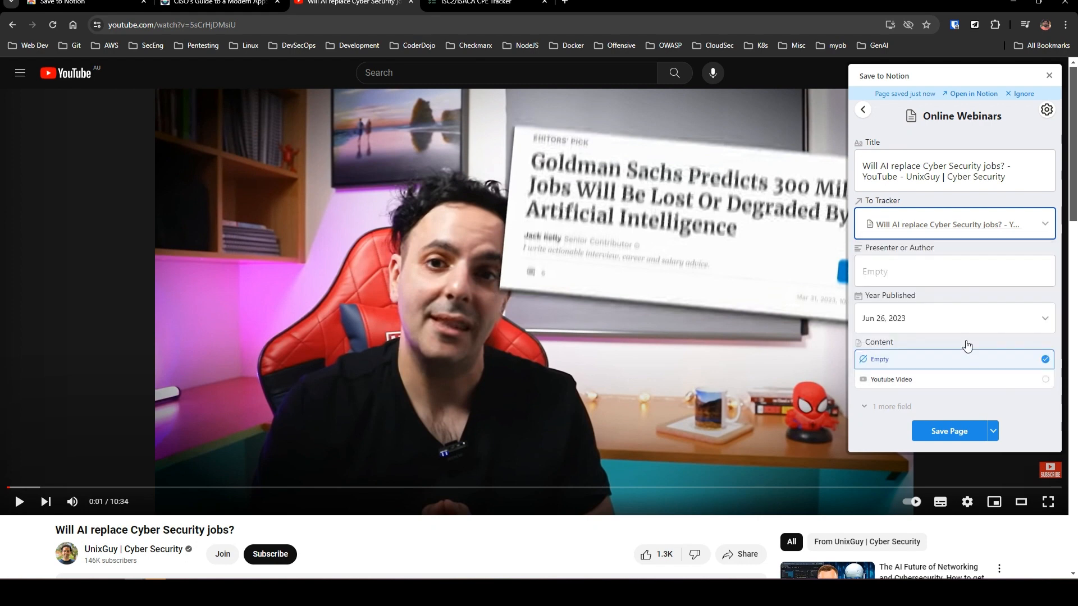
Step: Set Presenter or Author to "UnixGuy Youtuber", save the Online Webinars page and close the clipper
{"action": "left_click", "coordinate": [909, 277]}
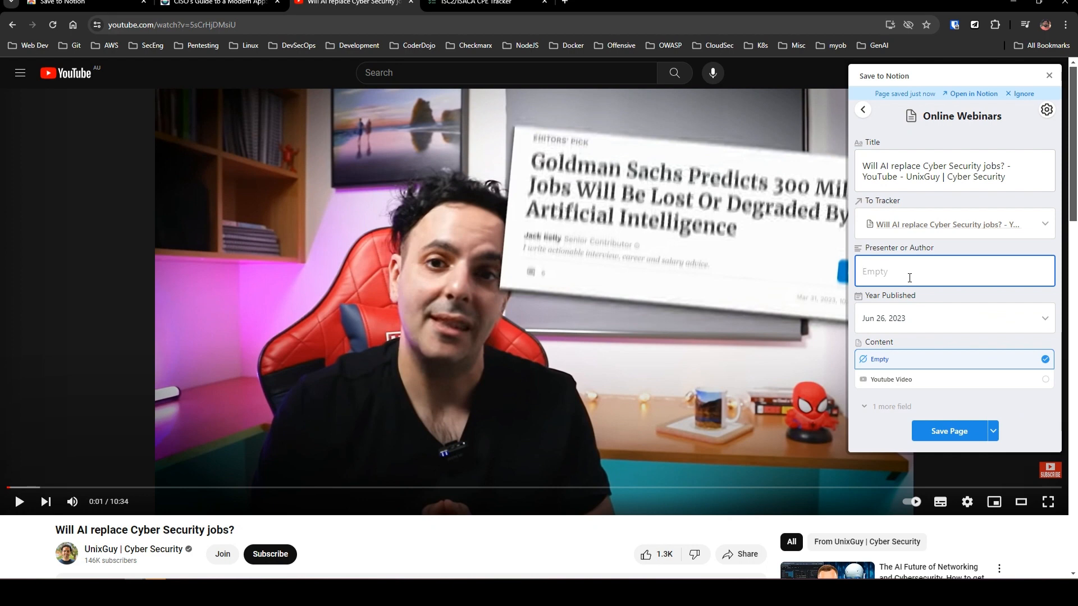
{"action": "type", "text": "UnixGuy Youtuber"}
{"action": "left_click", "coordinate": [940, 433]}
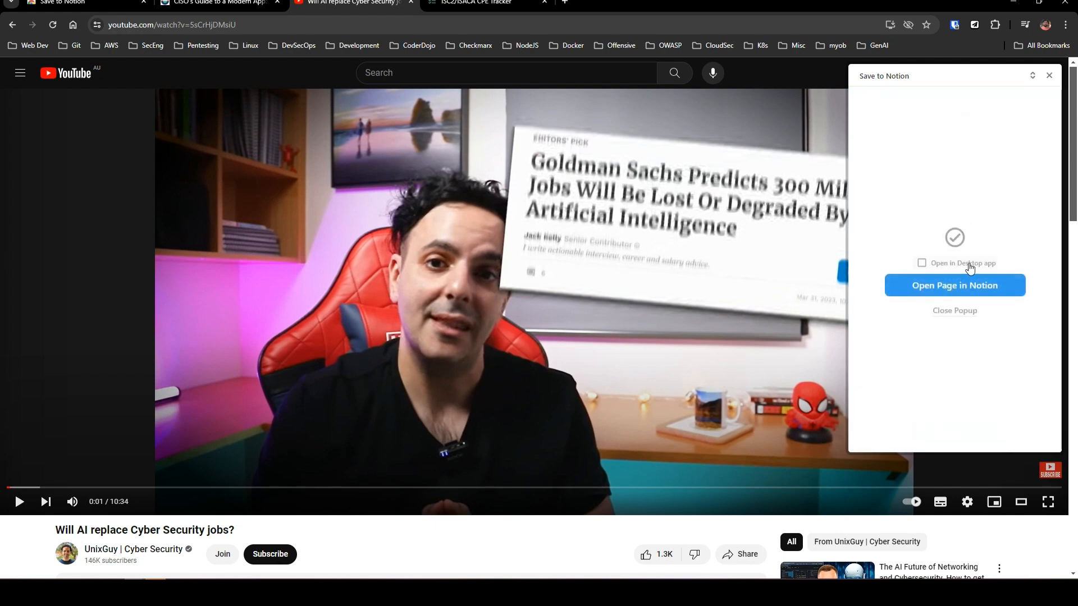
{"action": "left_click", "coordinate": [963, 309]}
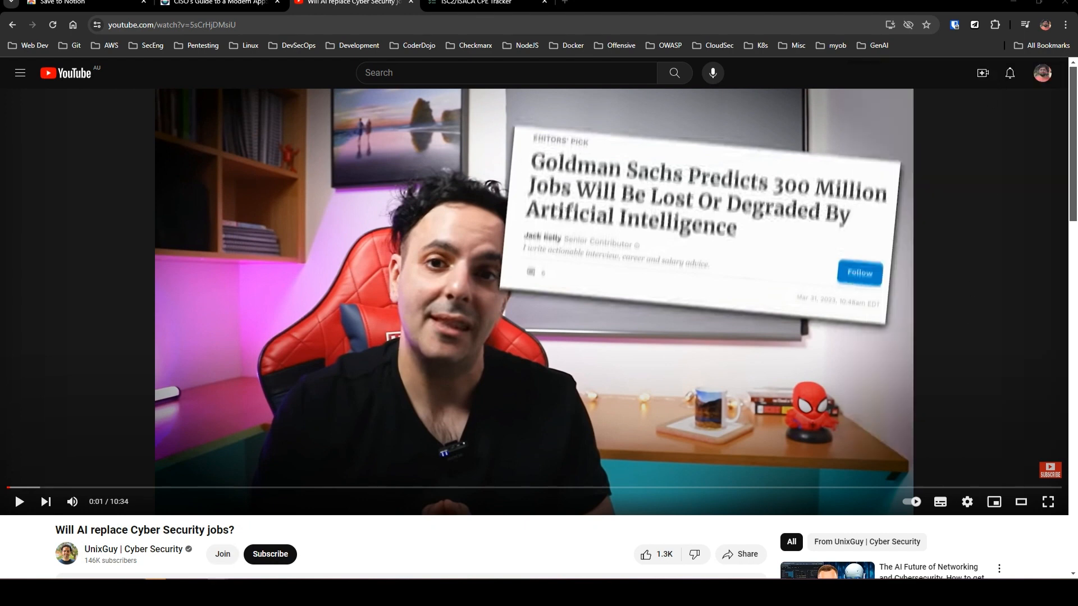
Step: Switch to the Notion CPE Tracker, check the video entry in its linked Online webinars category page, and review the My Certifications cards
{"action": "key", "text": "alt+Tab"}
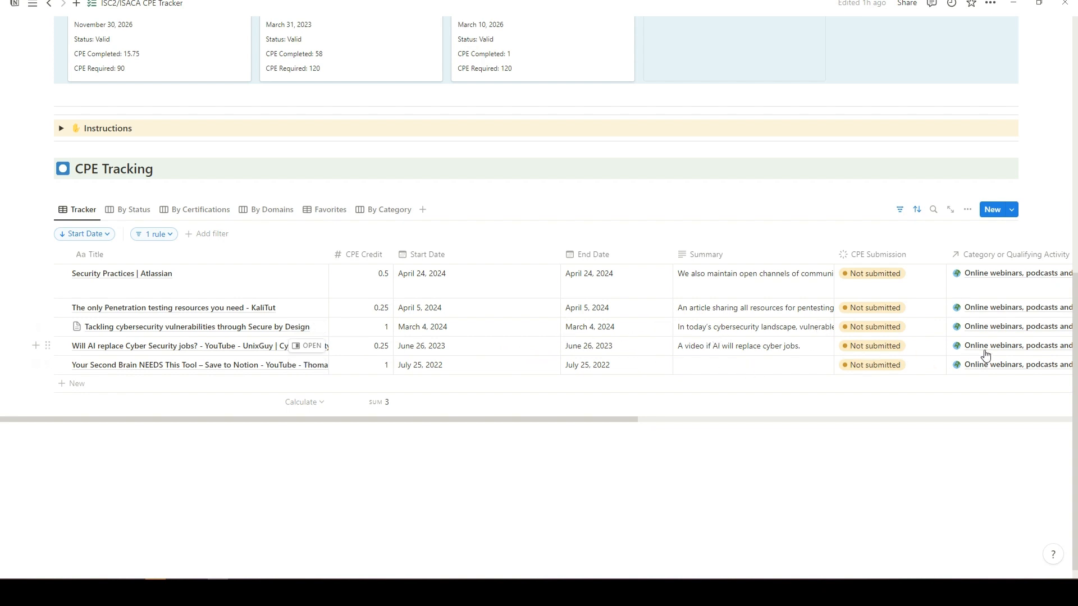
{"action": "left_click", "coordinate": [998, 350]}
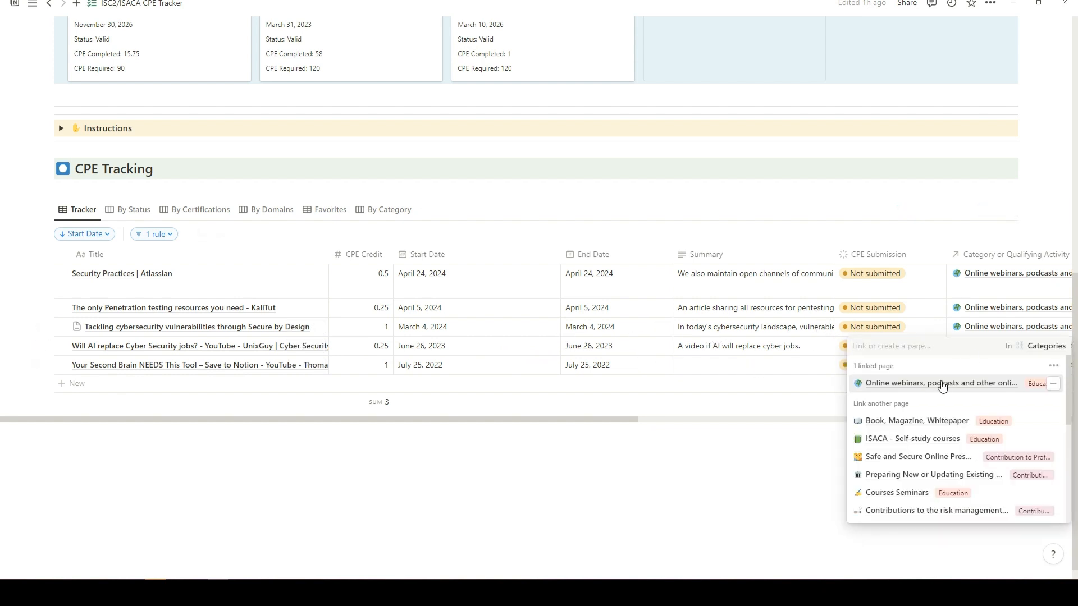
{"action": "left_click", "coordinate": [943, 385]}
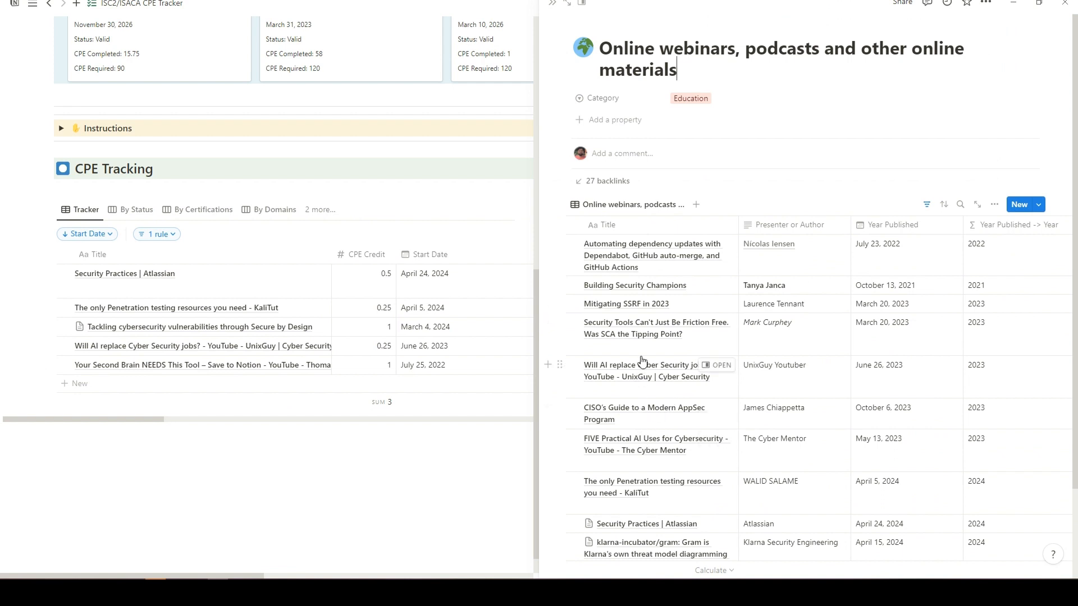
{"action": "scroll", "coordinate": [643, 361], "scroll_direction": "down", "scroll_amount": 1}
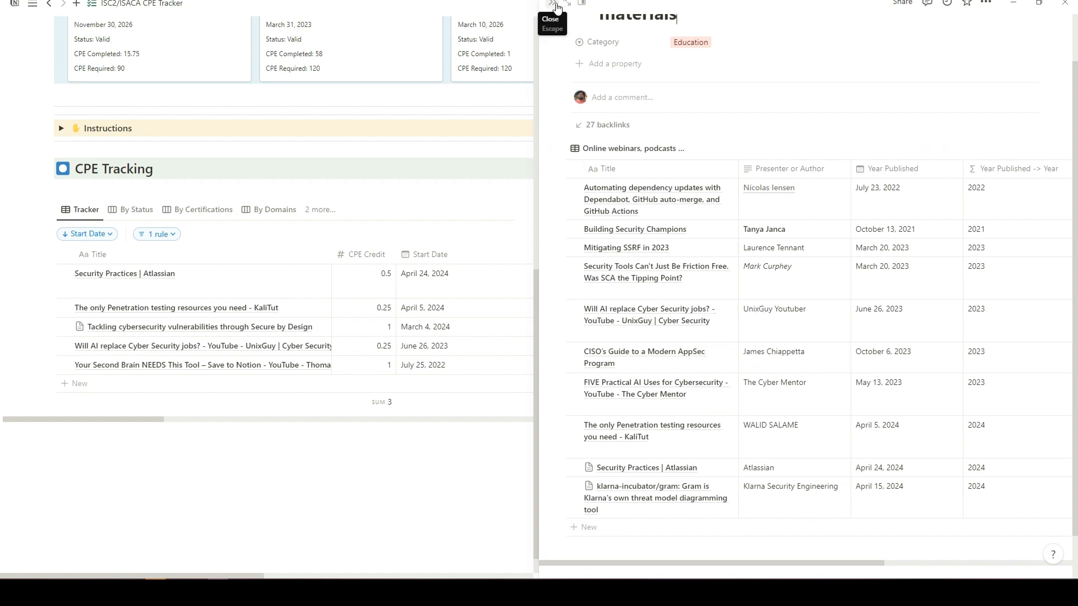
{"action": "left_click", "coordinate": [553, 5]}
{"action": "scroll", "coordinate": [658, 274], "scroll_direction": "up", "scroll_amount": 6}
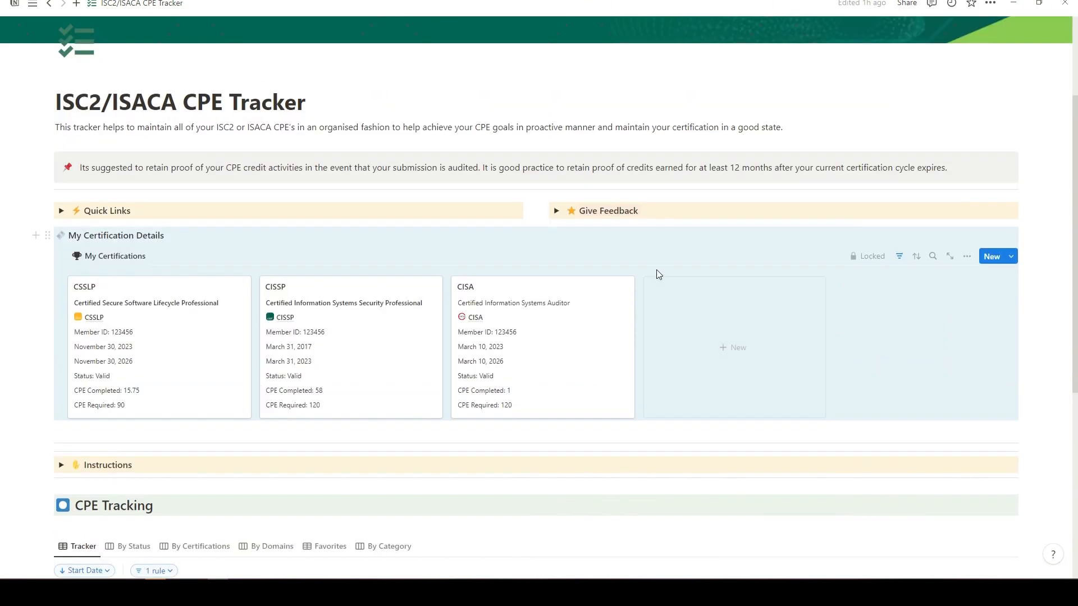
{"action": "scroll", "coordinate": [656, 270], "scroll_direction": "up", "scroll_amount": 3}
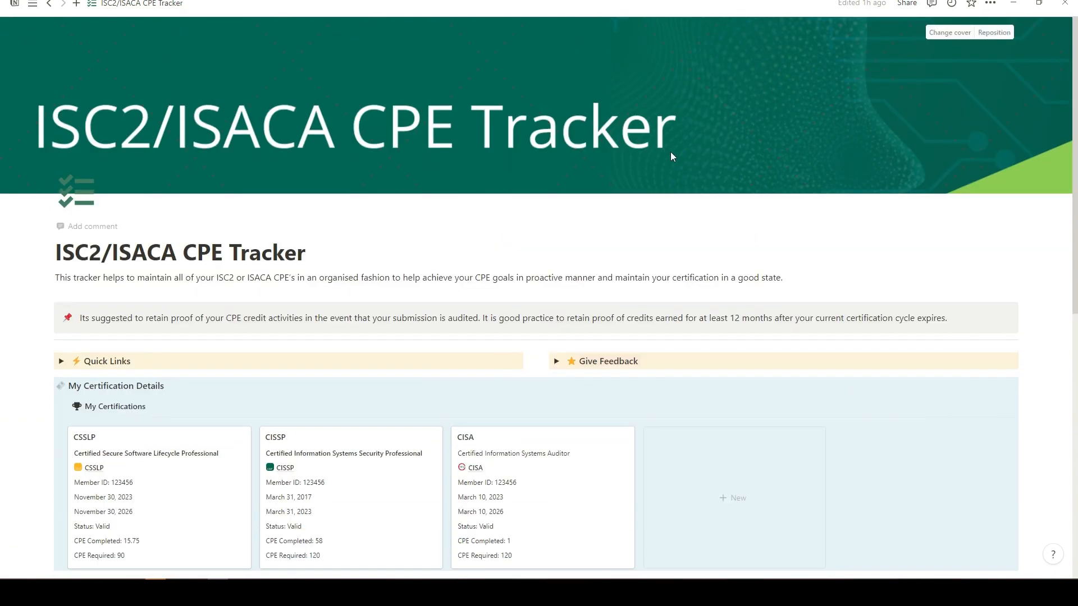